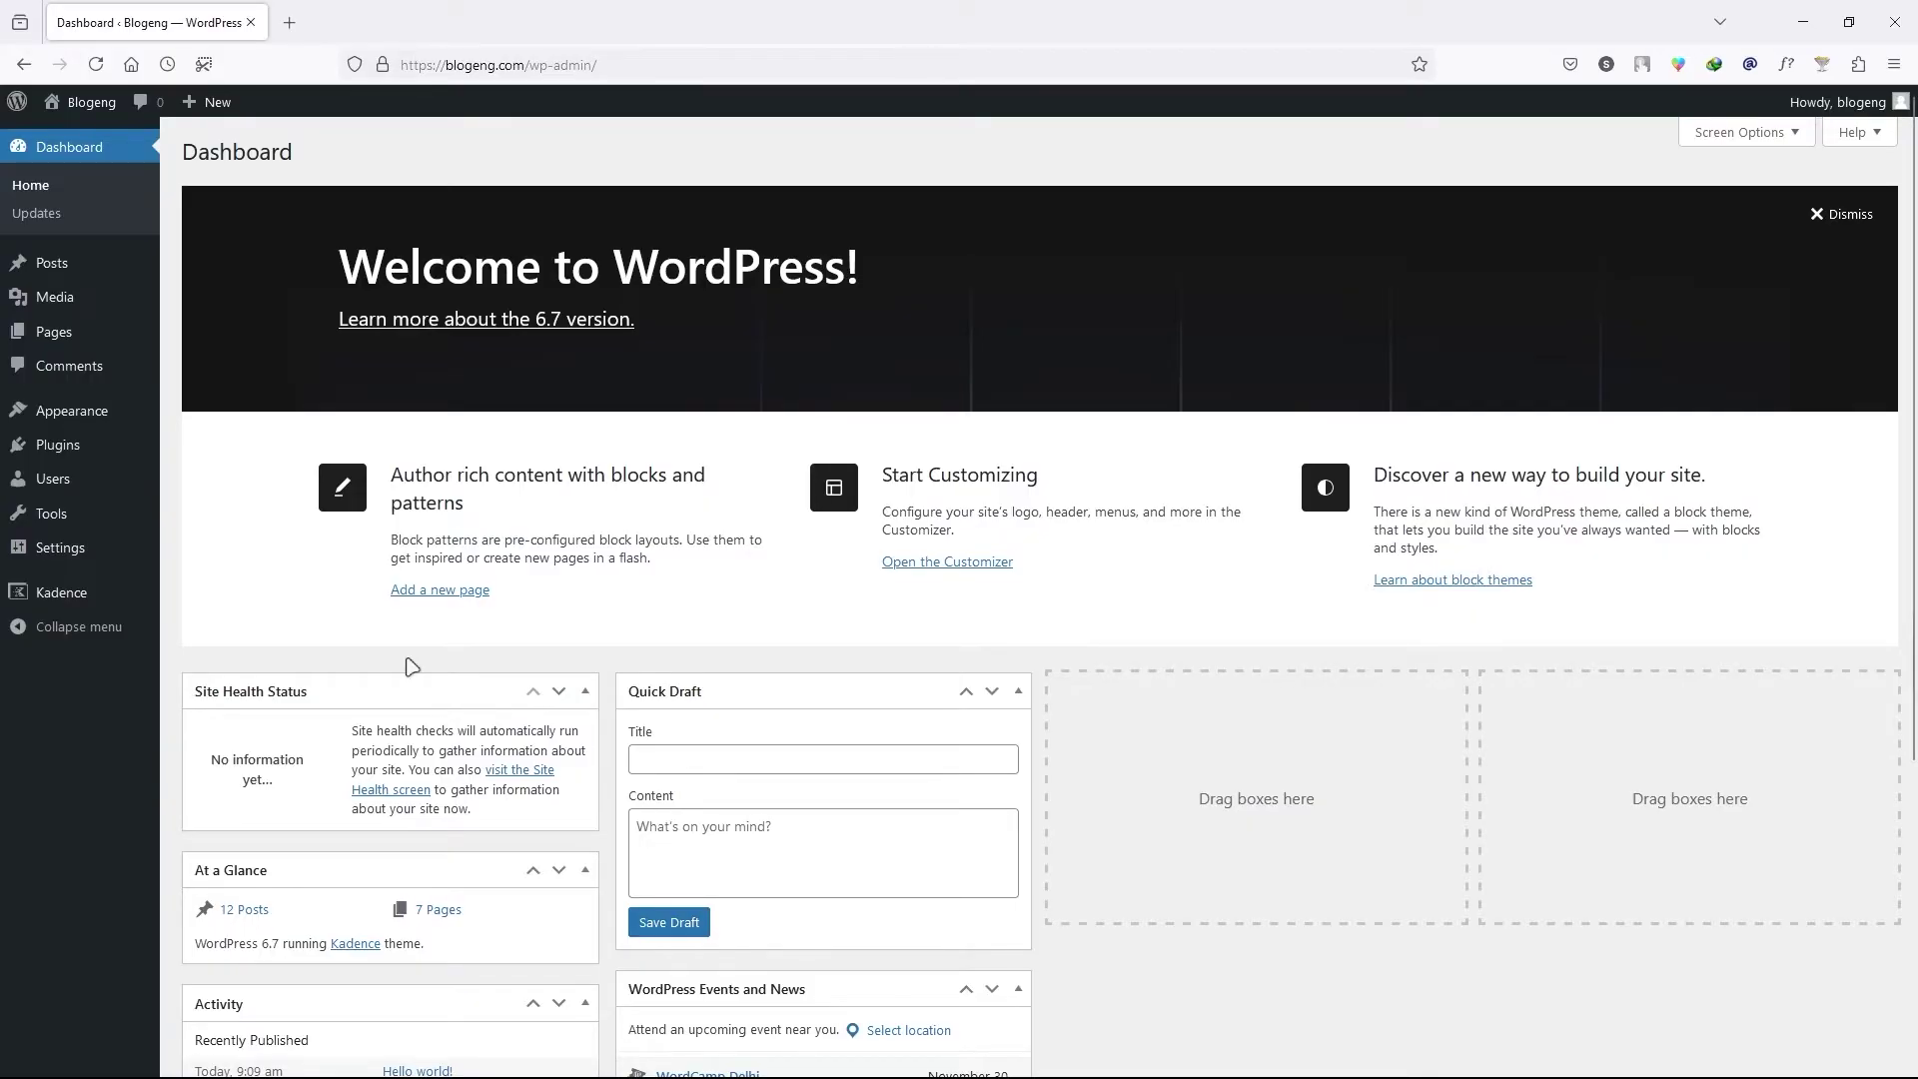
# Search Add New Plugin for 'compressx', then install and activate AVIF, WebP Converter
pyautogui.moveTo(92, 452)
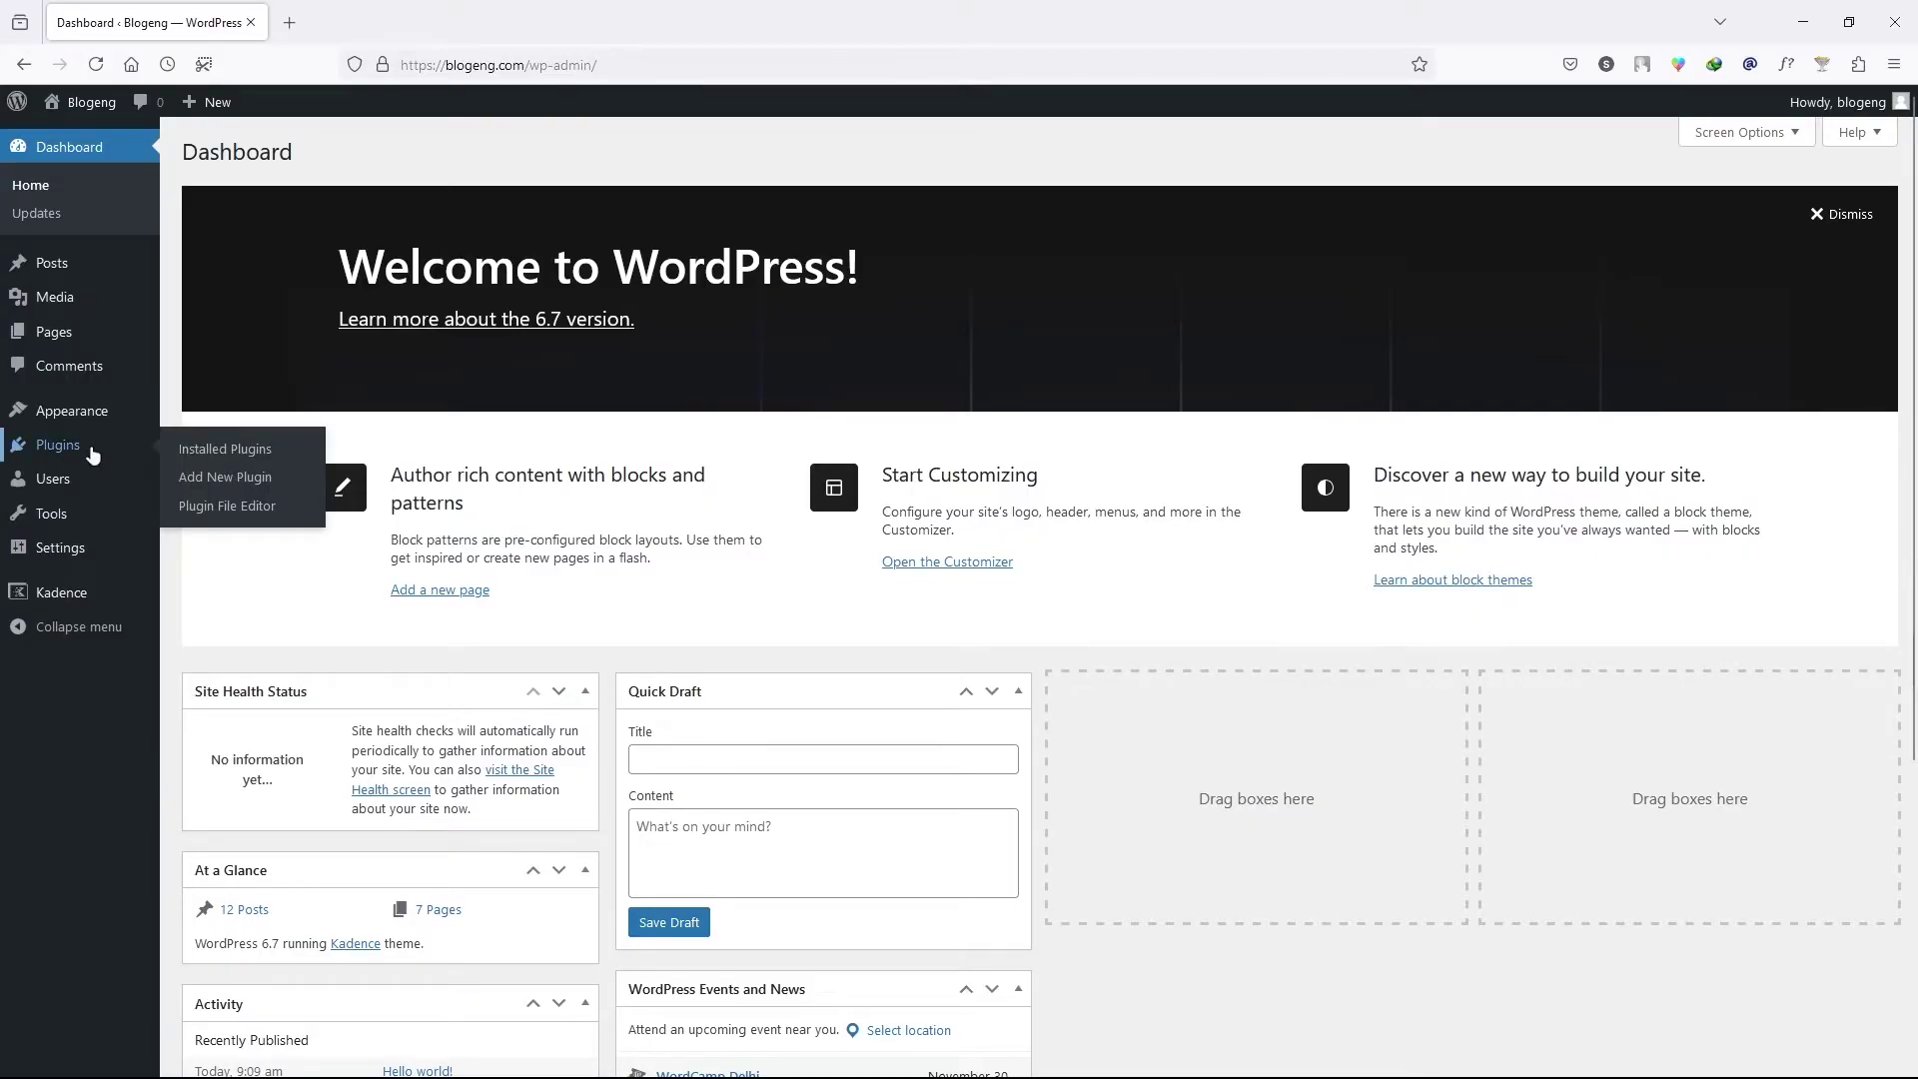
pyautogui.click(224, 487)
pyautogui.click(1557, 207)
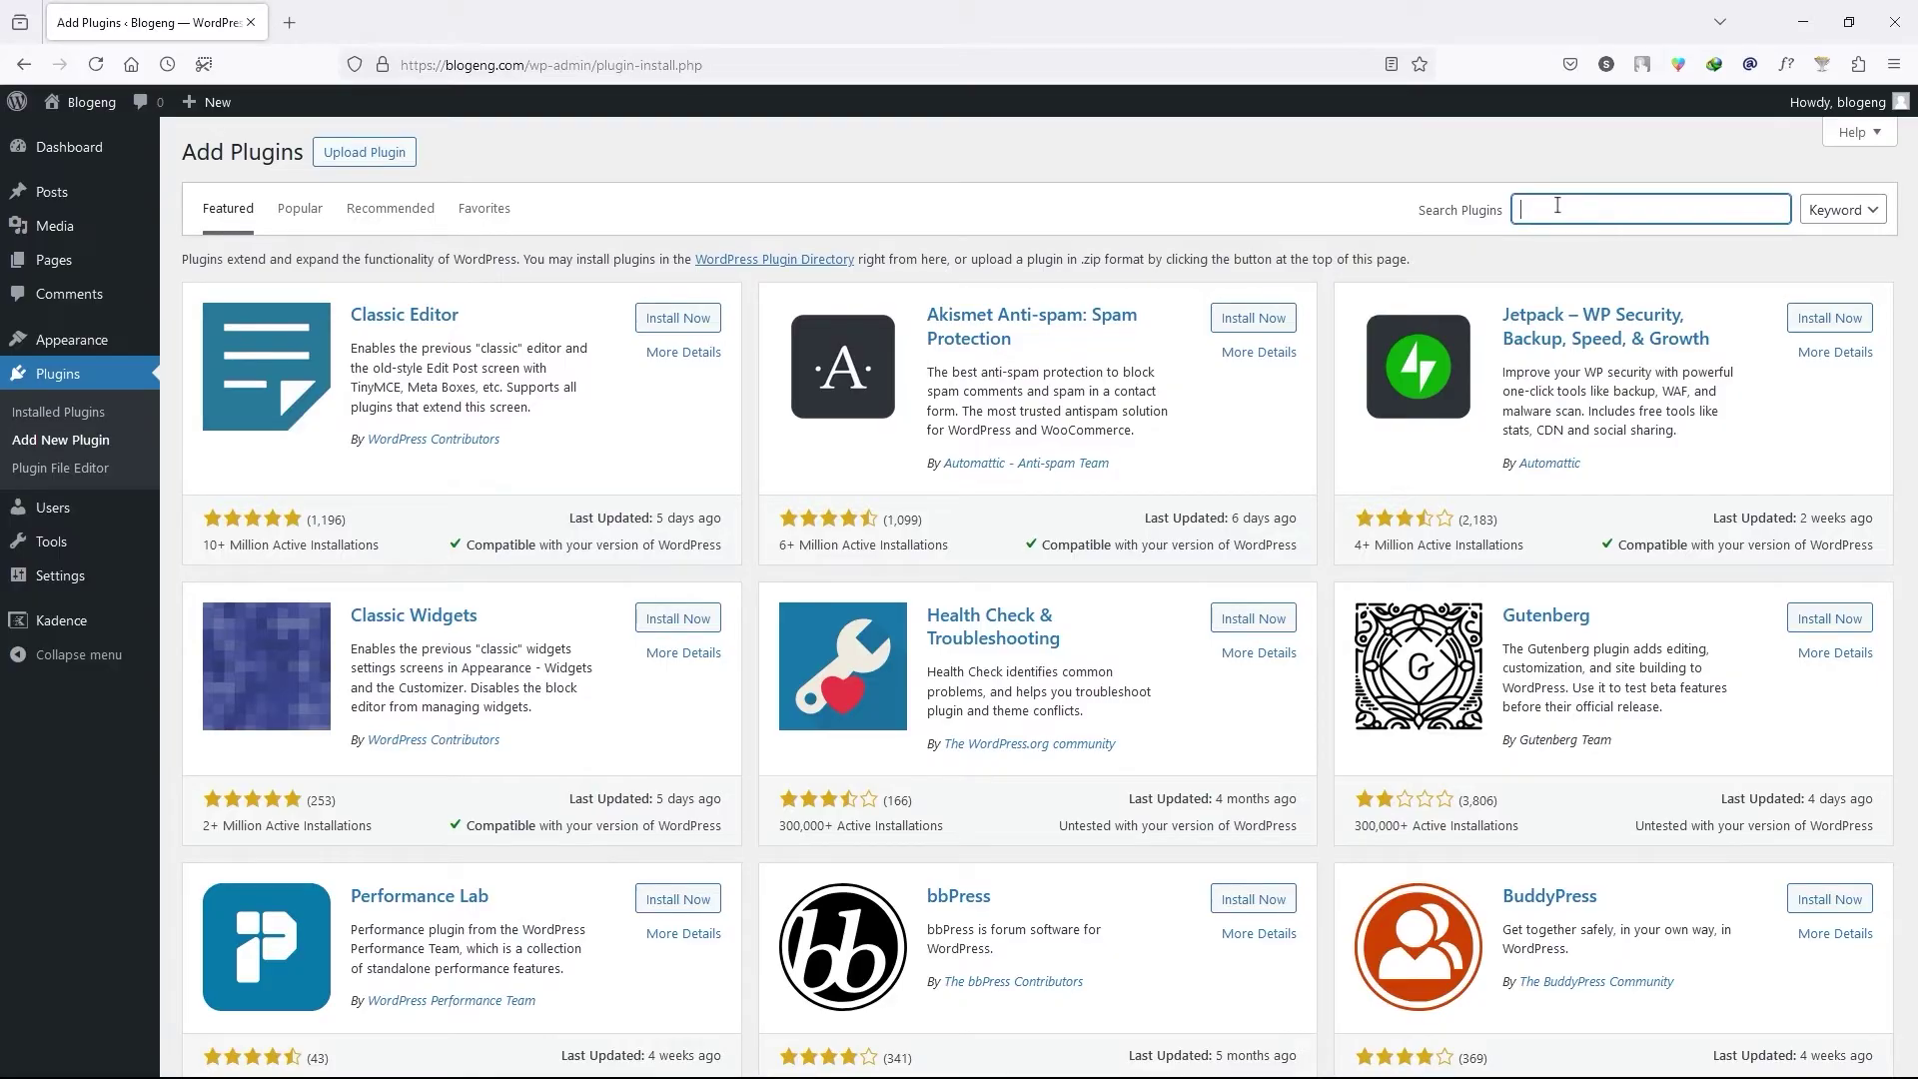
pyautogui.write('compressx')
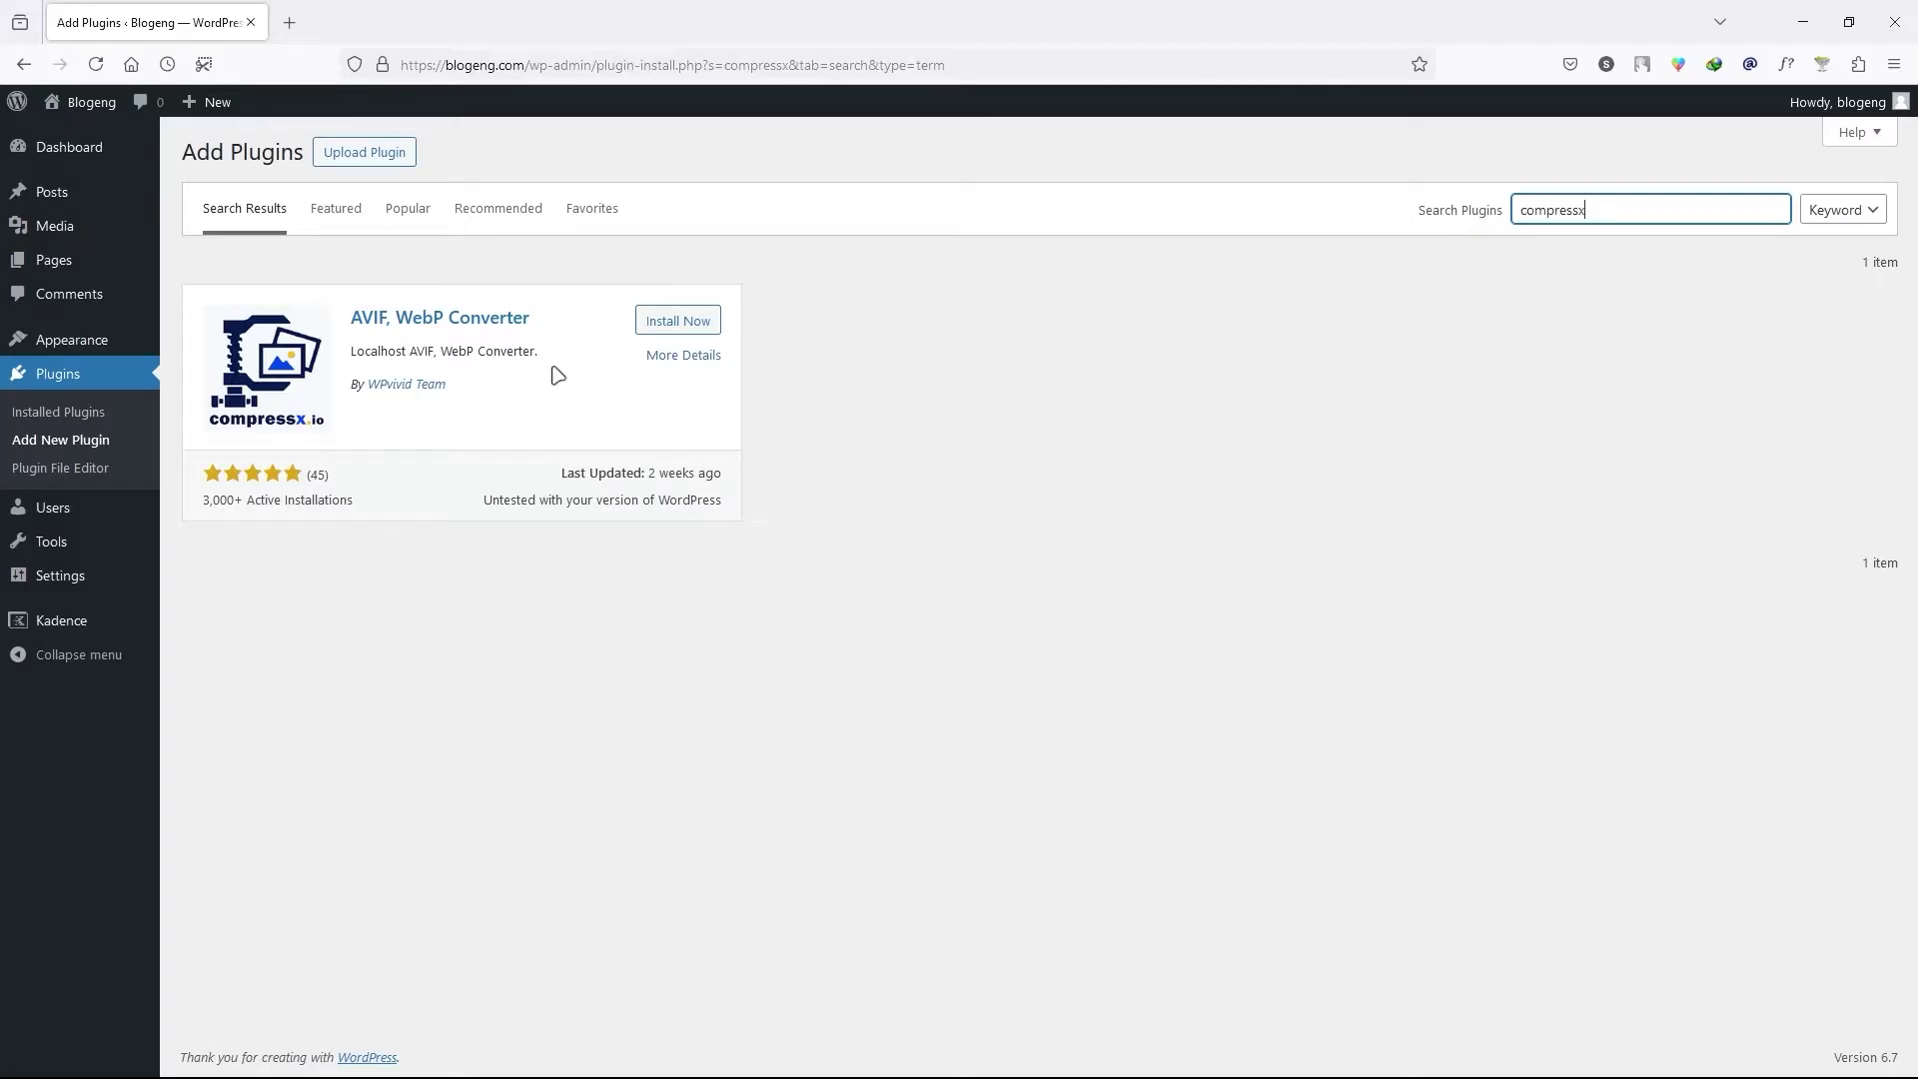
pyautogui.click(667, 324)
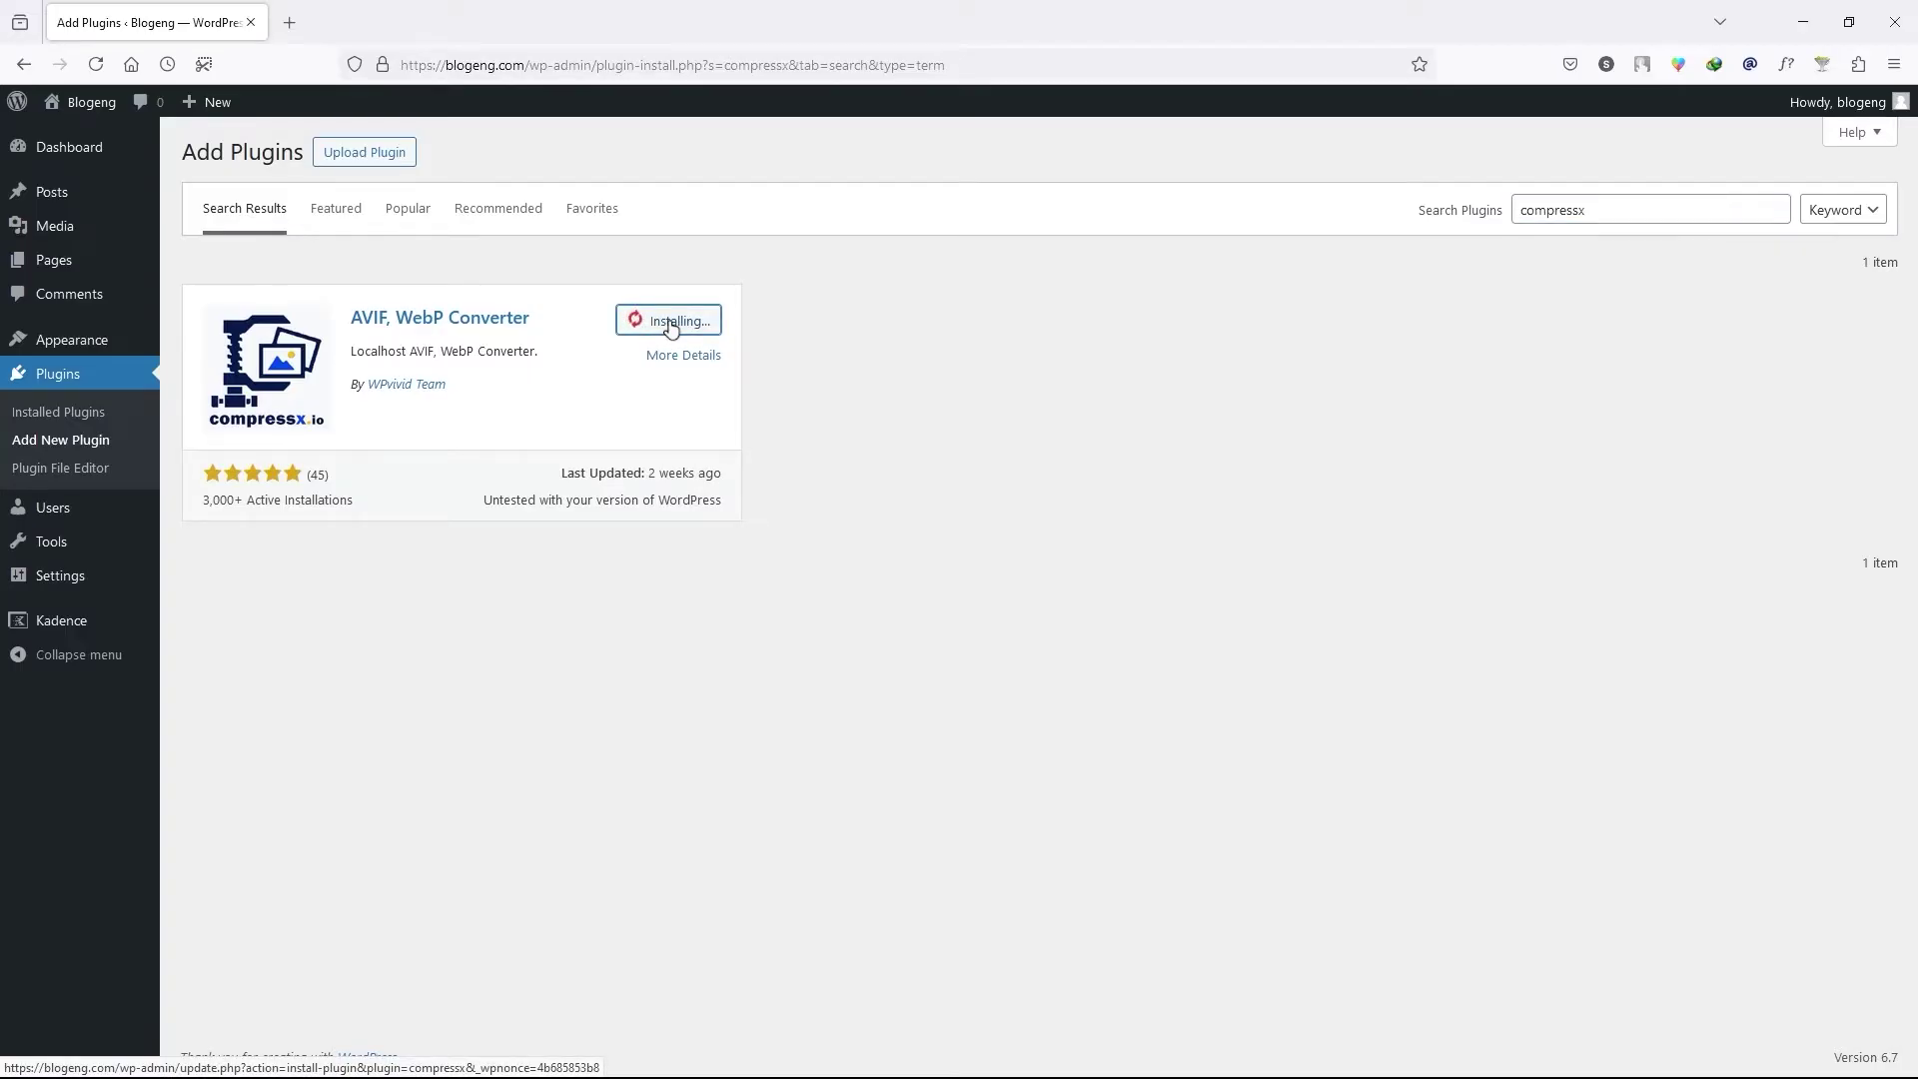
pyautogui.click(691, 321)
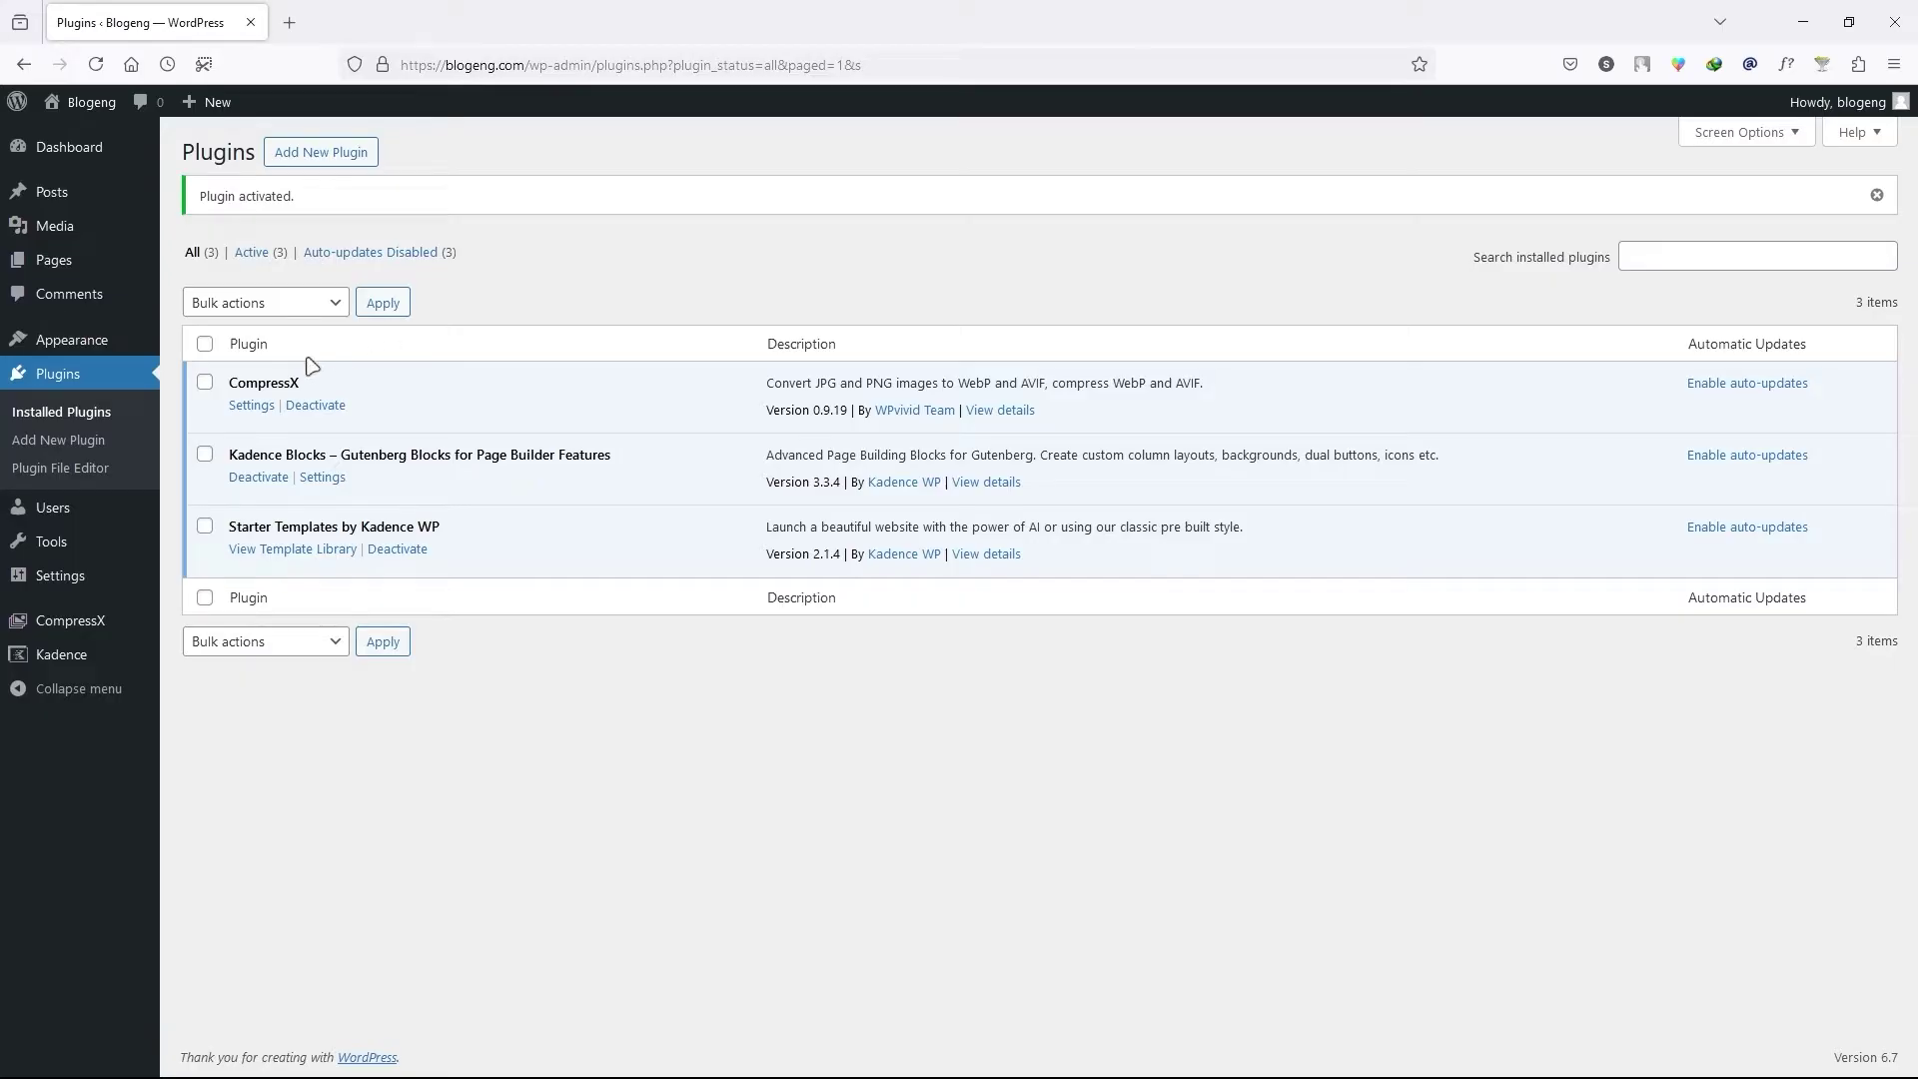
# Open the Blogeng front page in a new tab, scroll its images, then return to Plugins
pyautogui.moveTo(88, 102)
pyautogui.middleClick(93, 138)
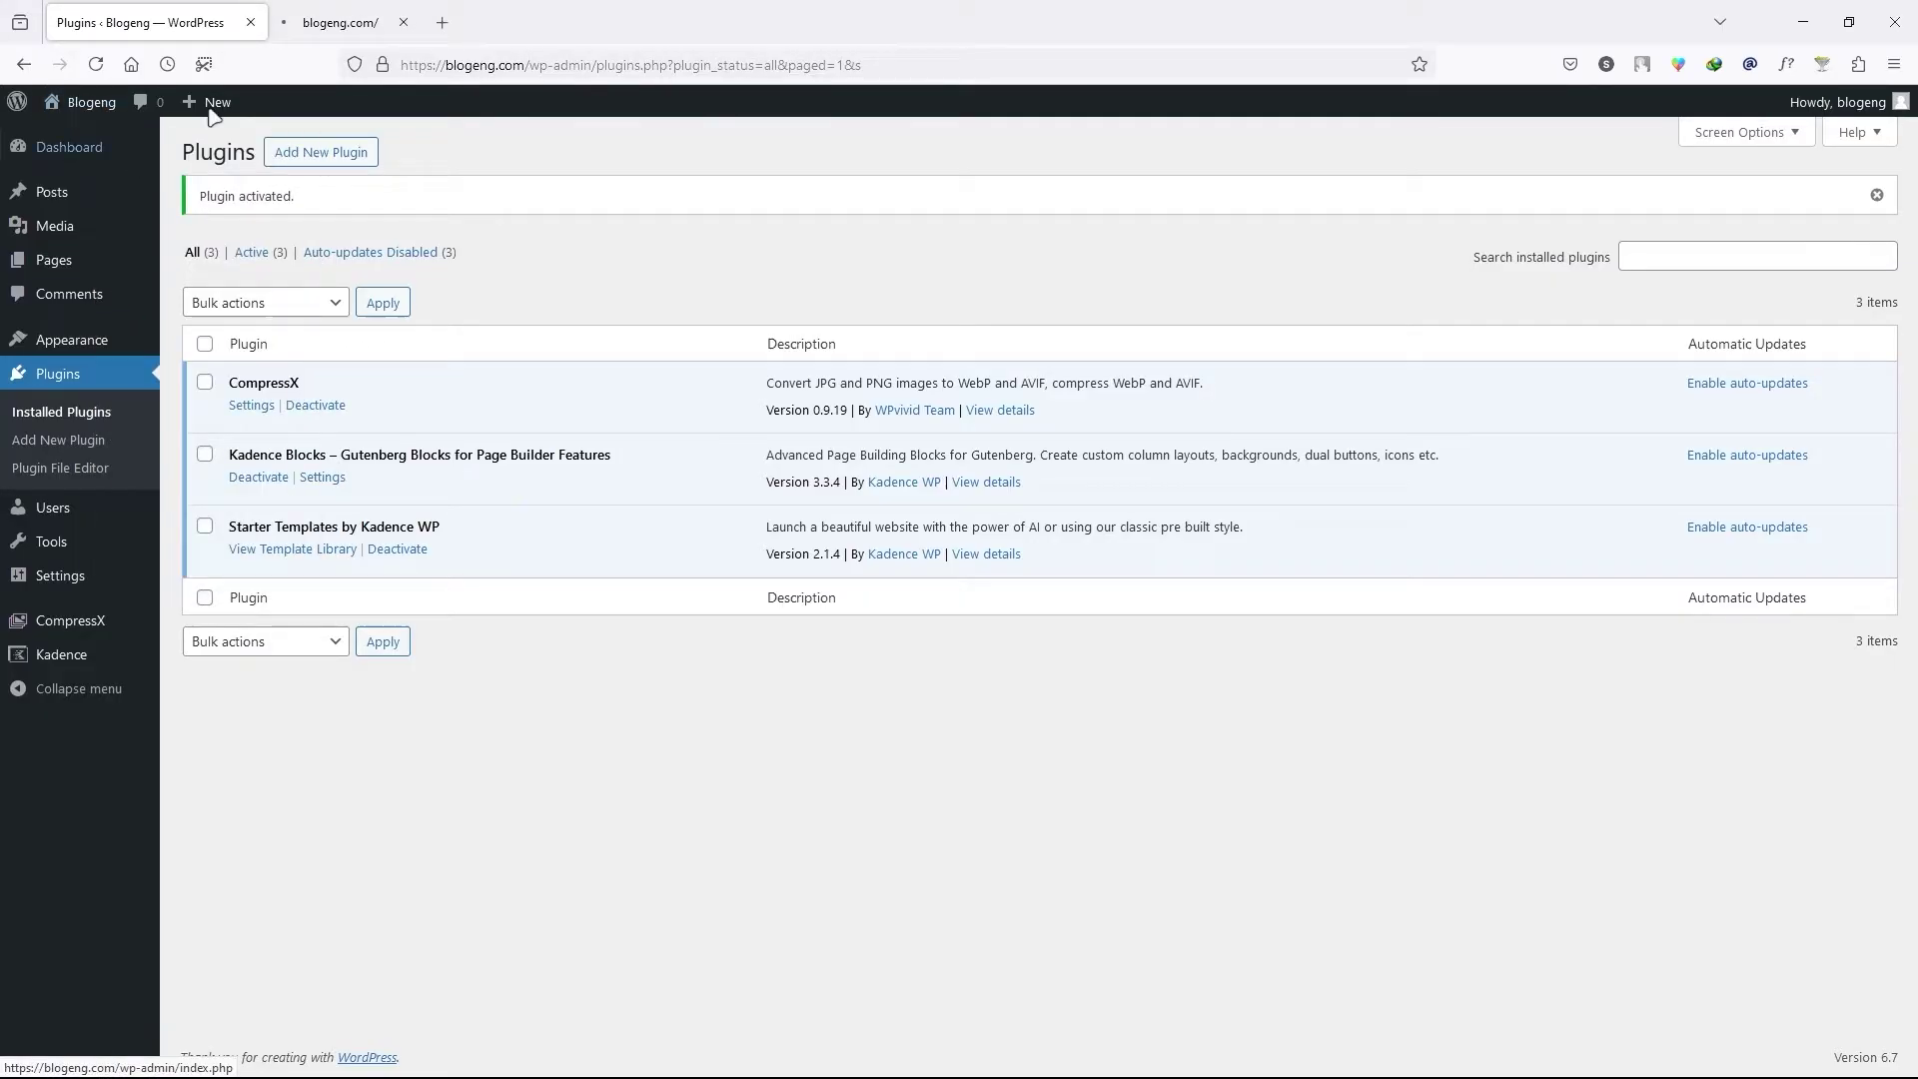
pyautogui.scroll(-15, 710, 582)
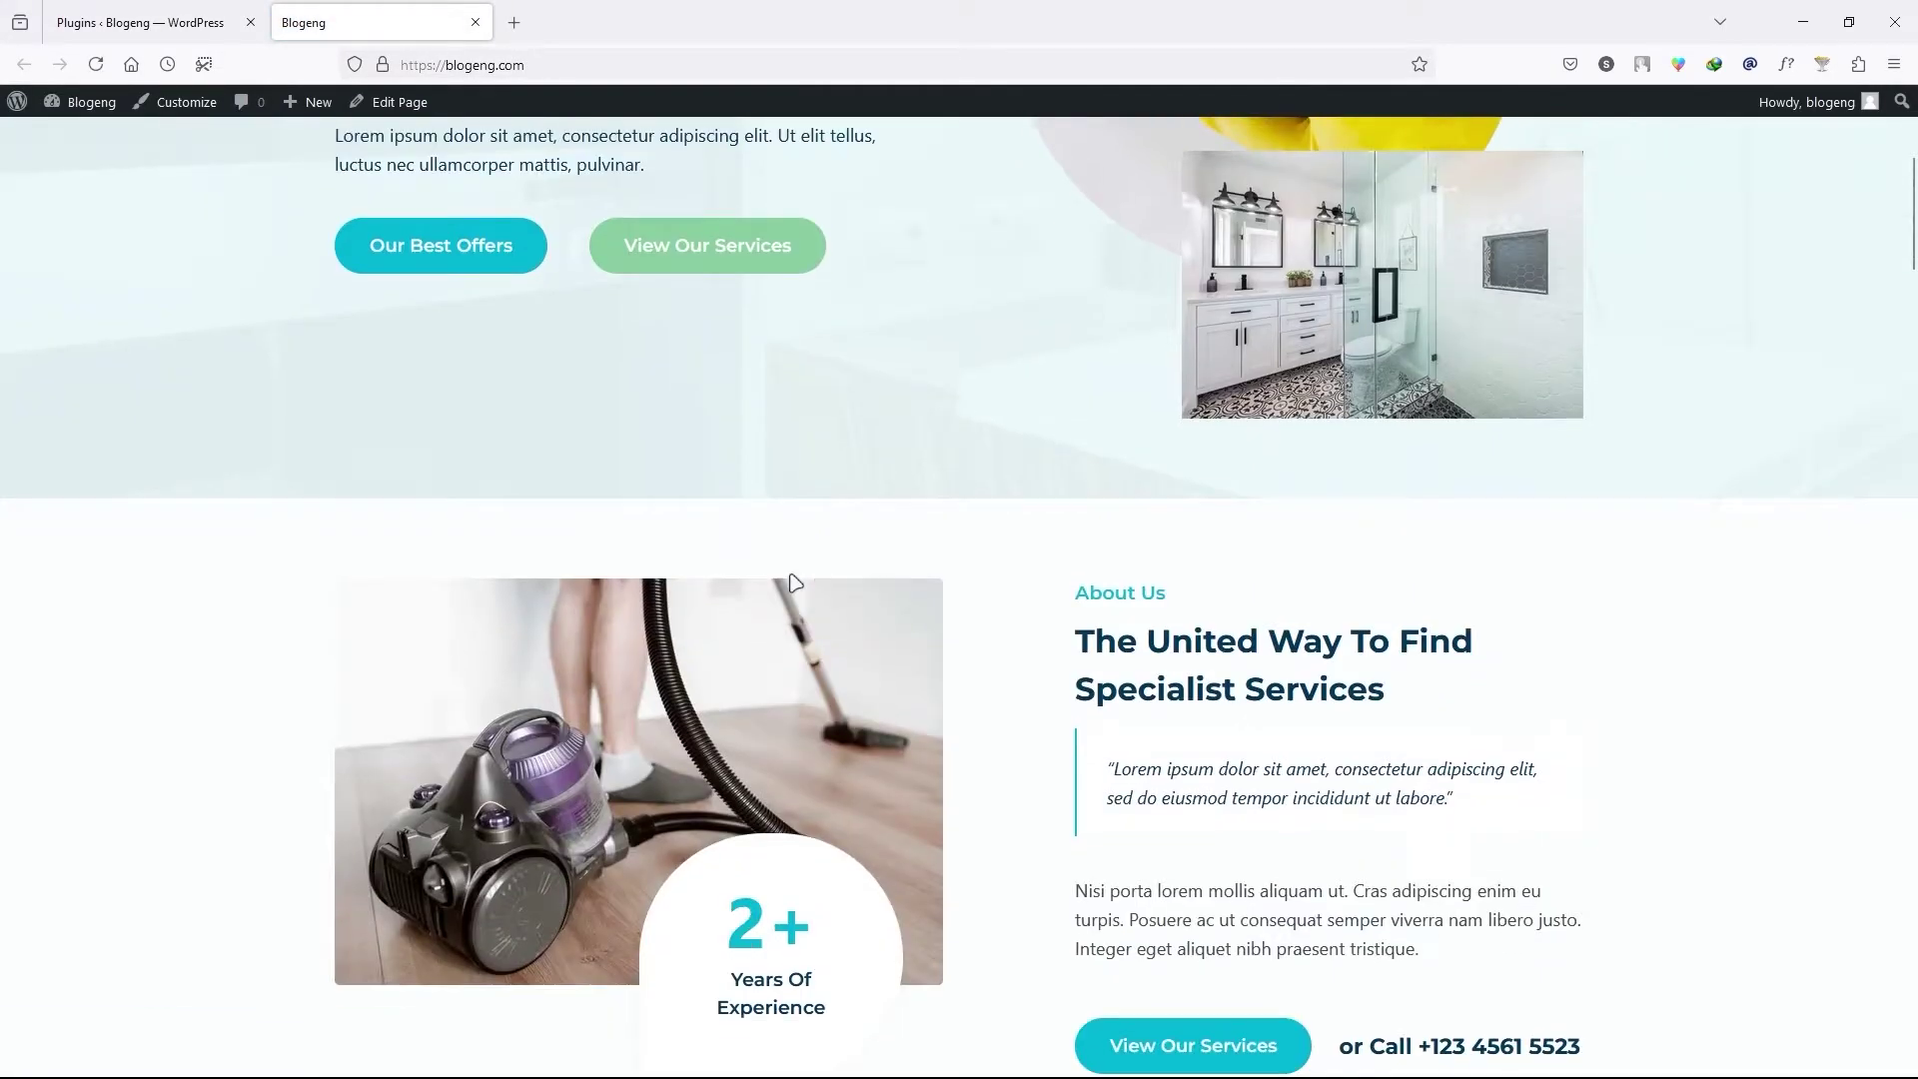
pyautogui.scroll(-15, 1099, 640)
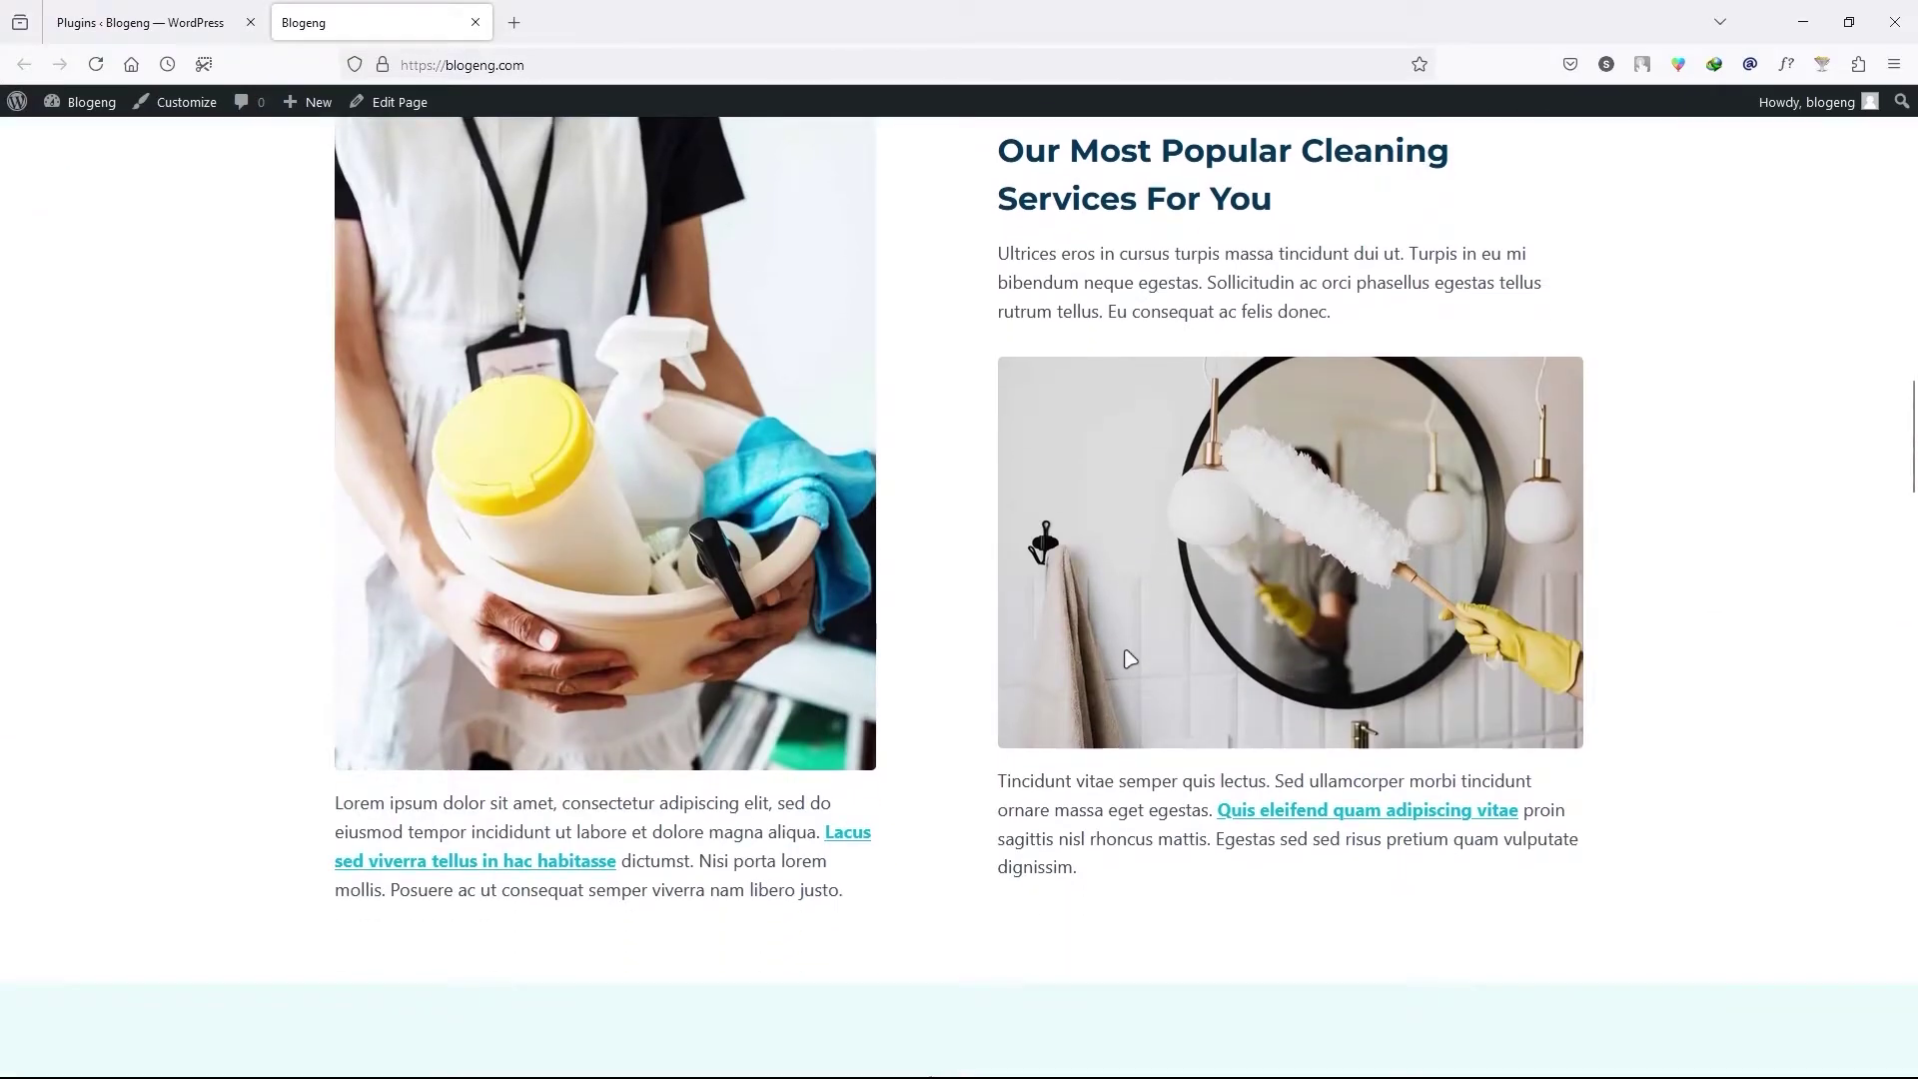
pyautogui.click(150, 20)
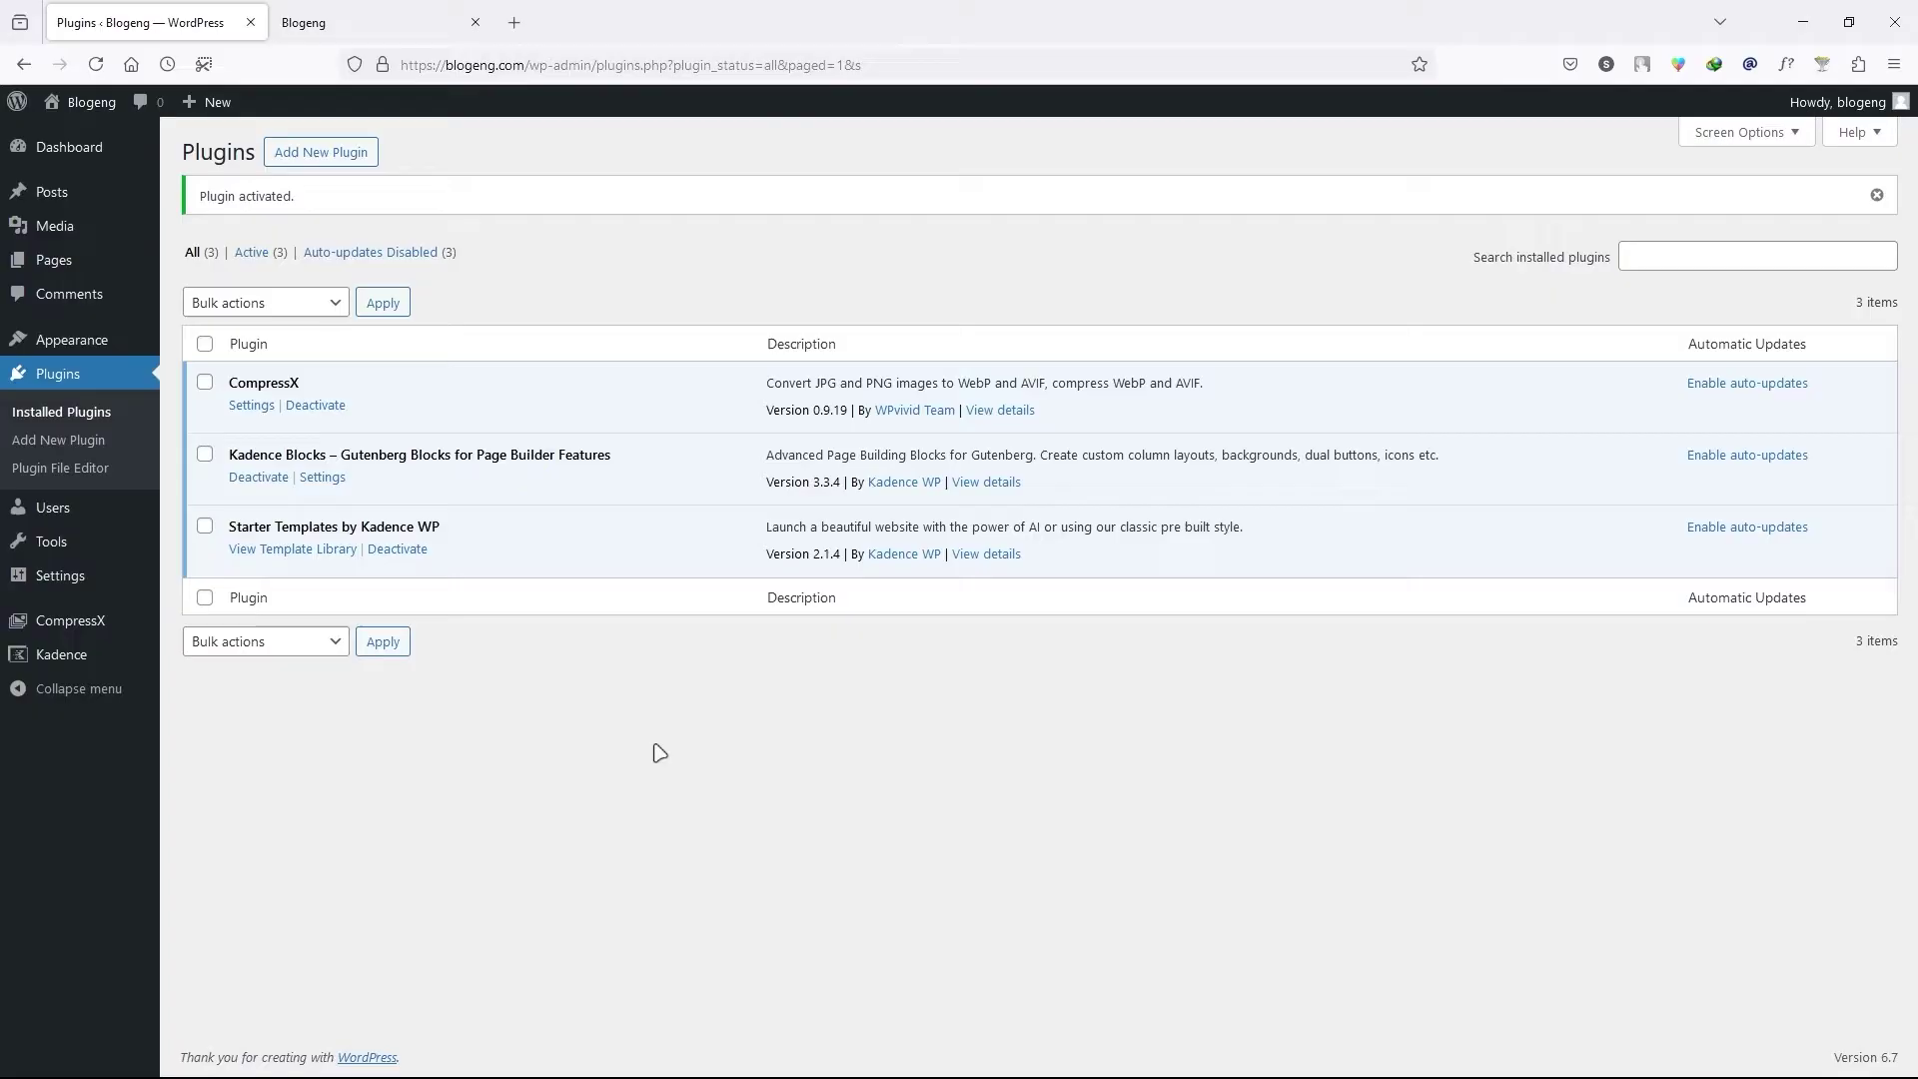
# In CompressX Settings, switch on compressing and converting new uploads to WebP and AVIF
pyautogui.click(252, 406)
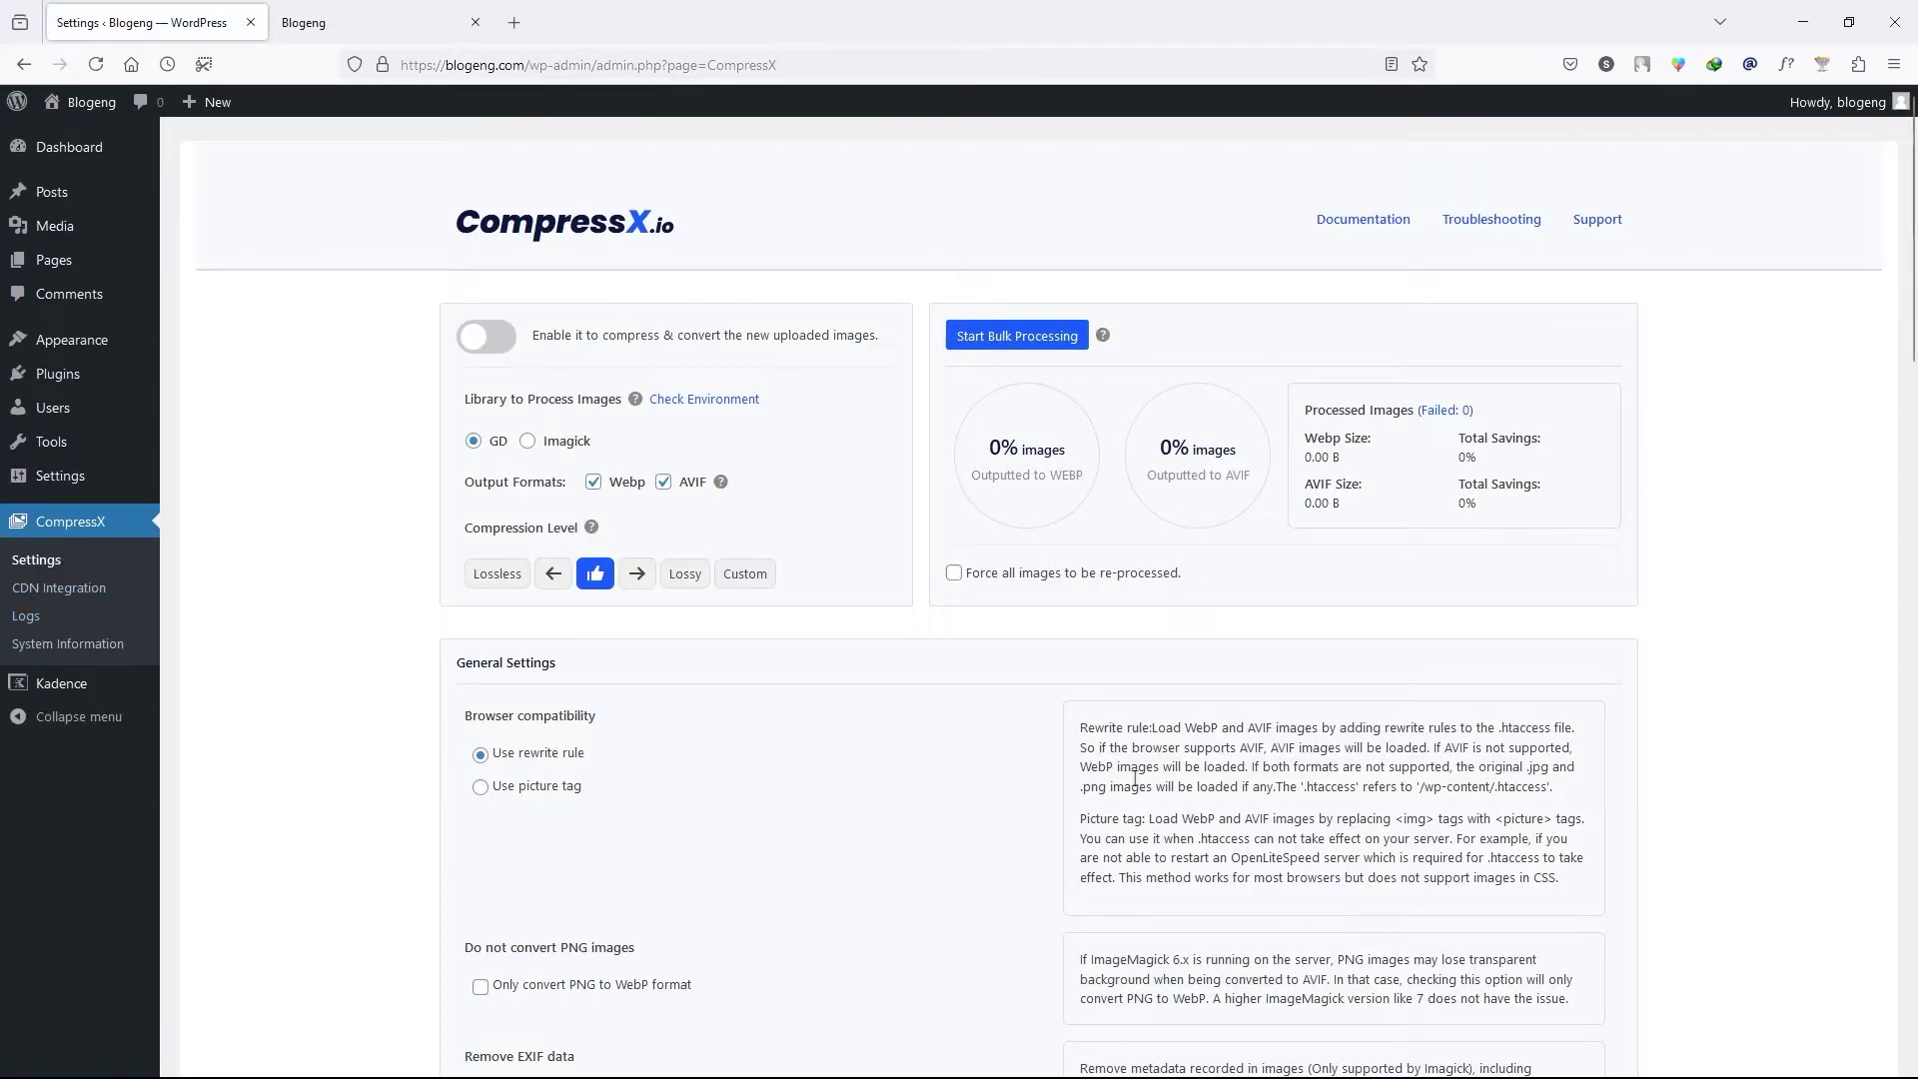
pyautogui.click(491, 337)
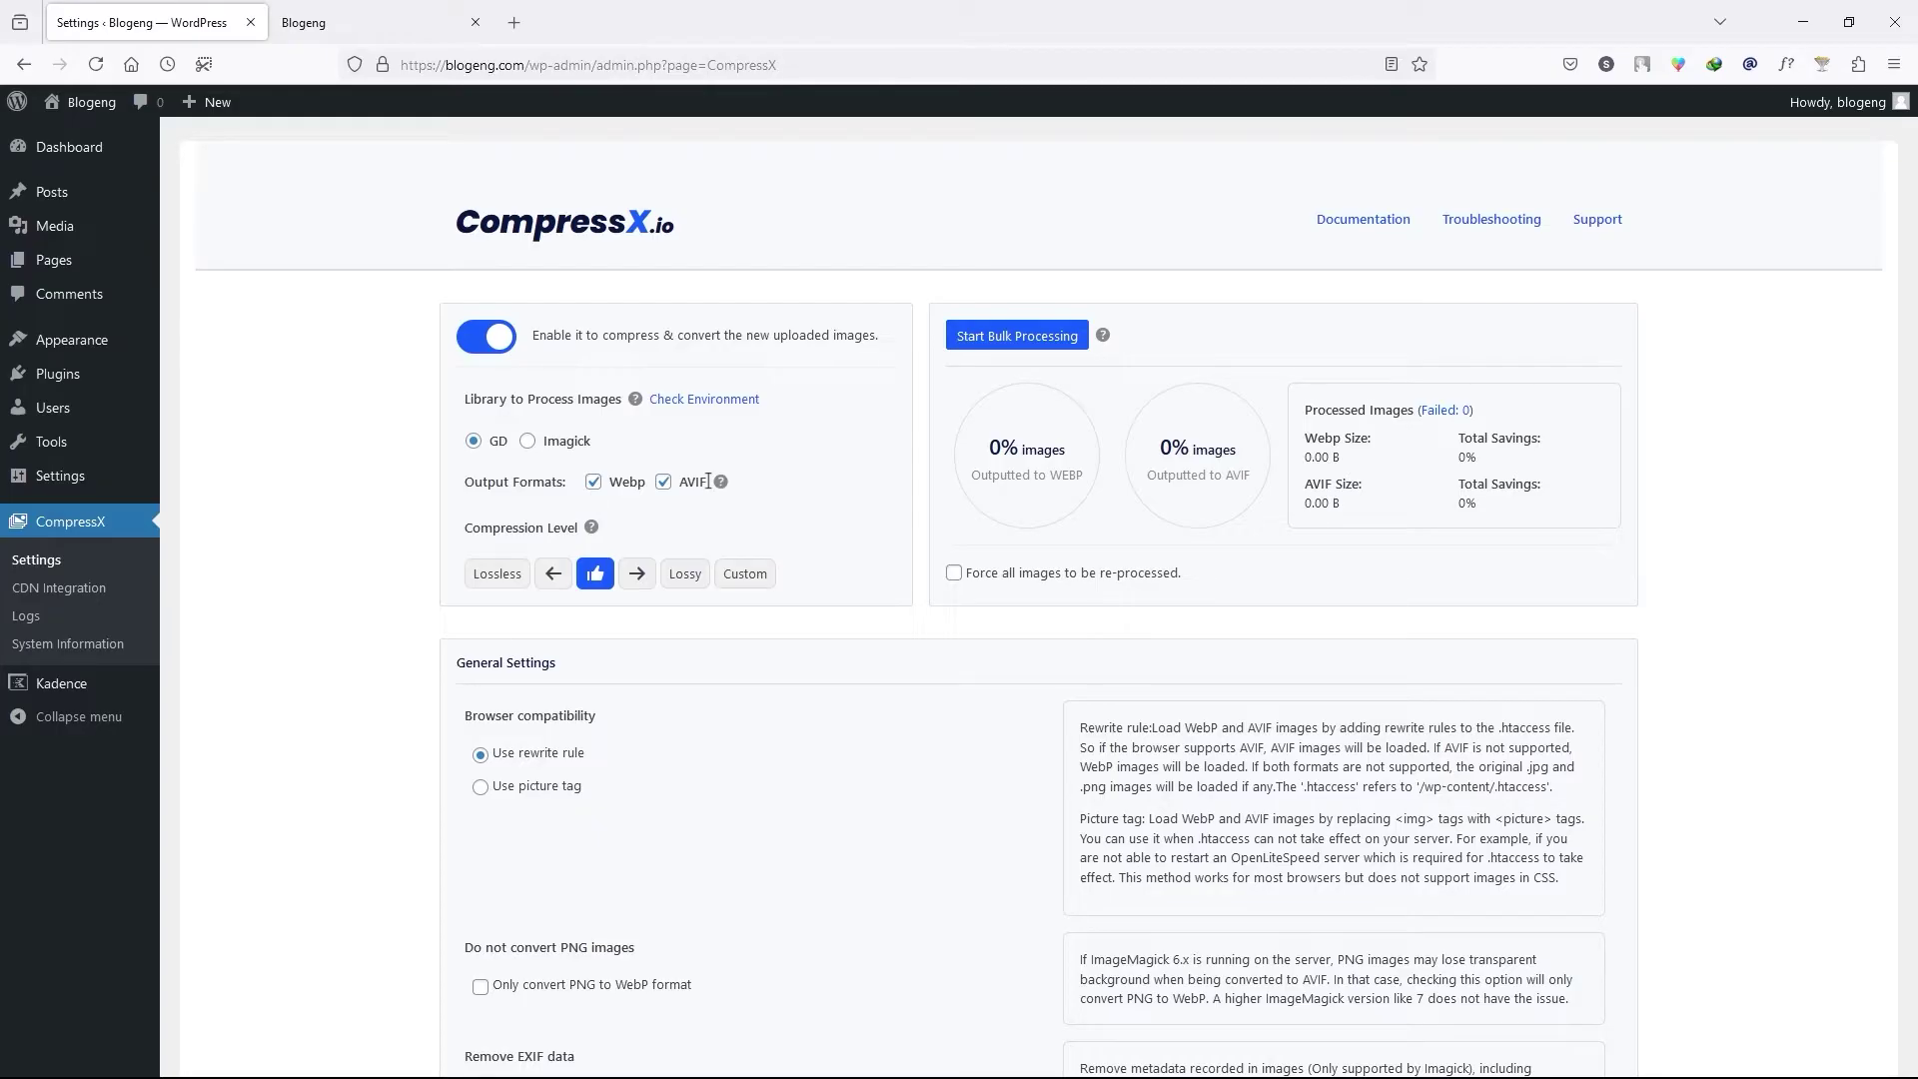
pyautogui.moveTo(709, 481); pyautogui.dragTo(683, 487)
pyautogui.click(662, 500)
pyautogui.moveTo(595, 533)
# Review the browser compatibility explanation and the PNG to WebP option in CompressX settings
pyautogui.scroll(-4, 395, 585)
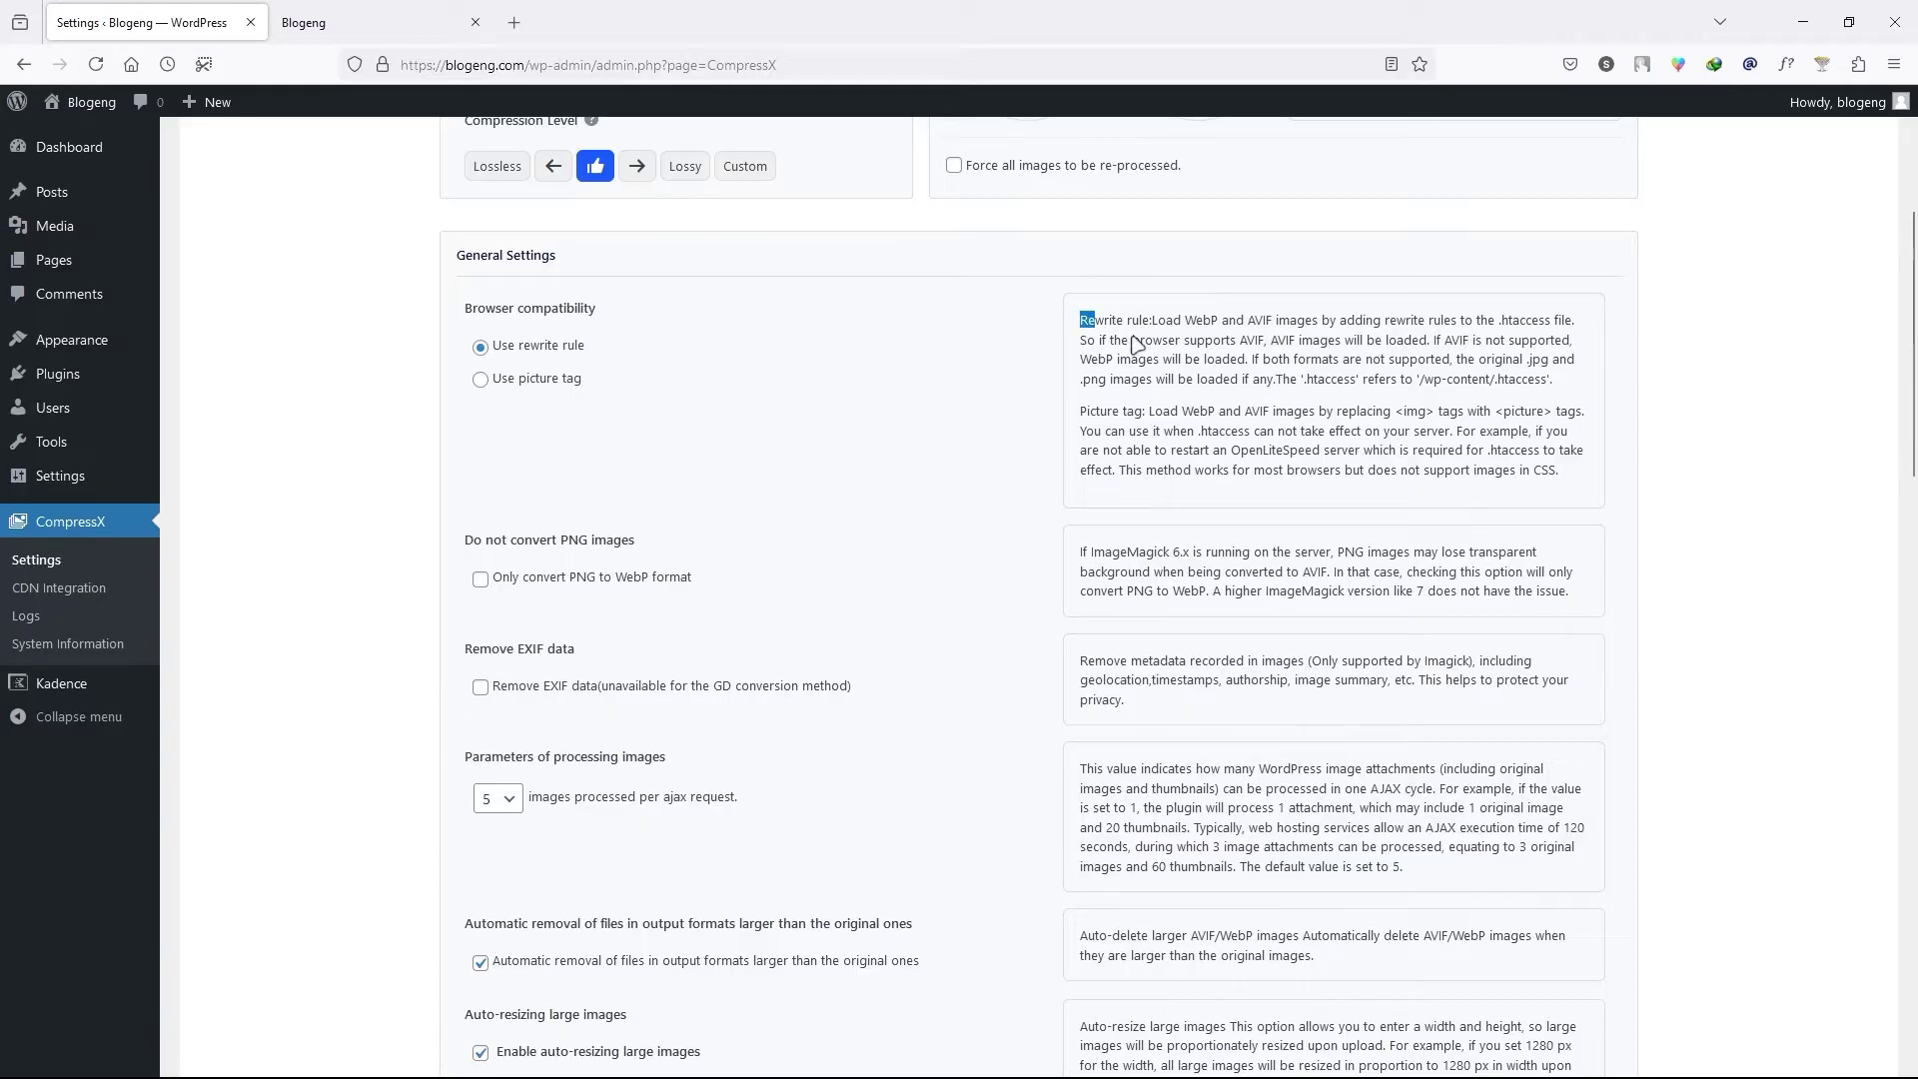
pyautogui.moveTo(1079, 318); pyautogui.dragTo(1565, 483)
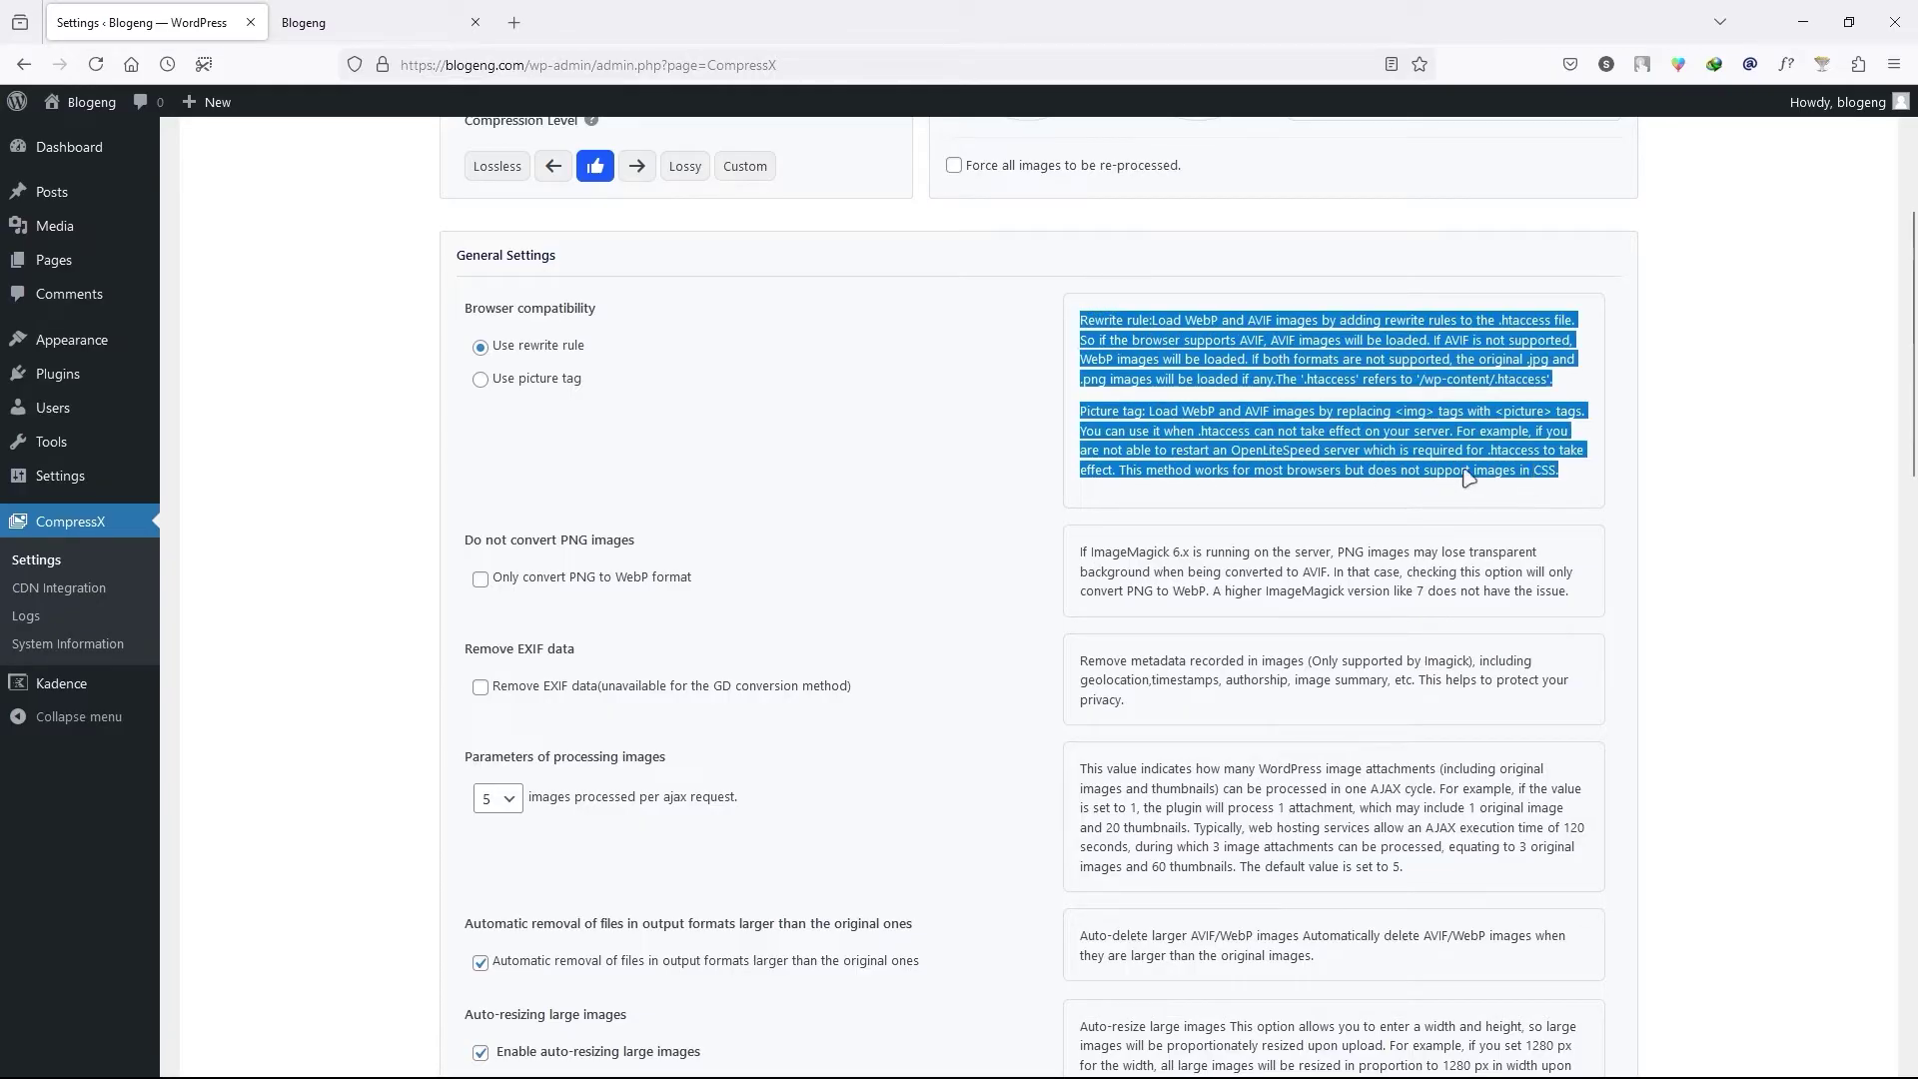
pyautogui.click(1282, 425)
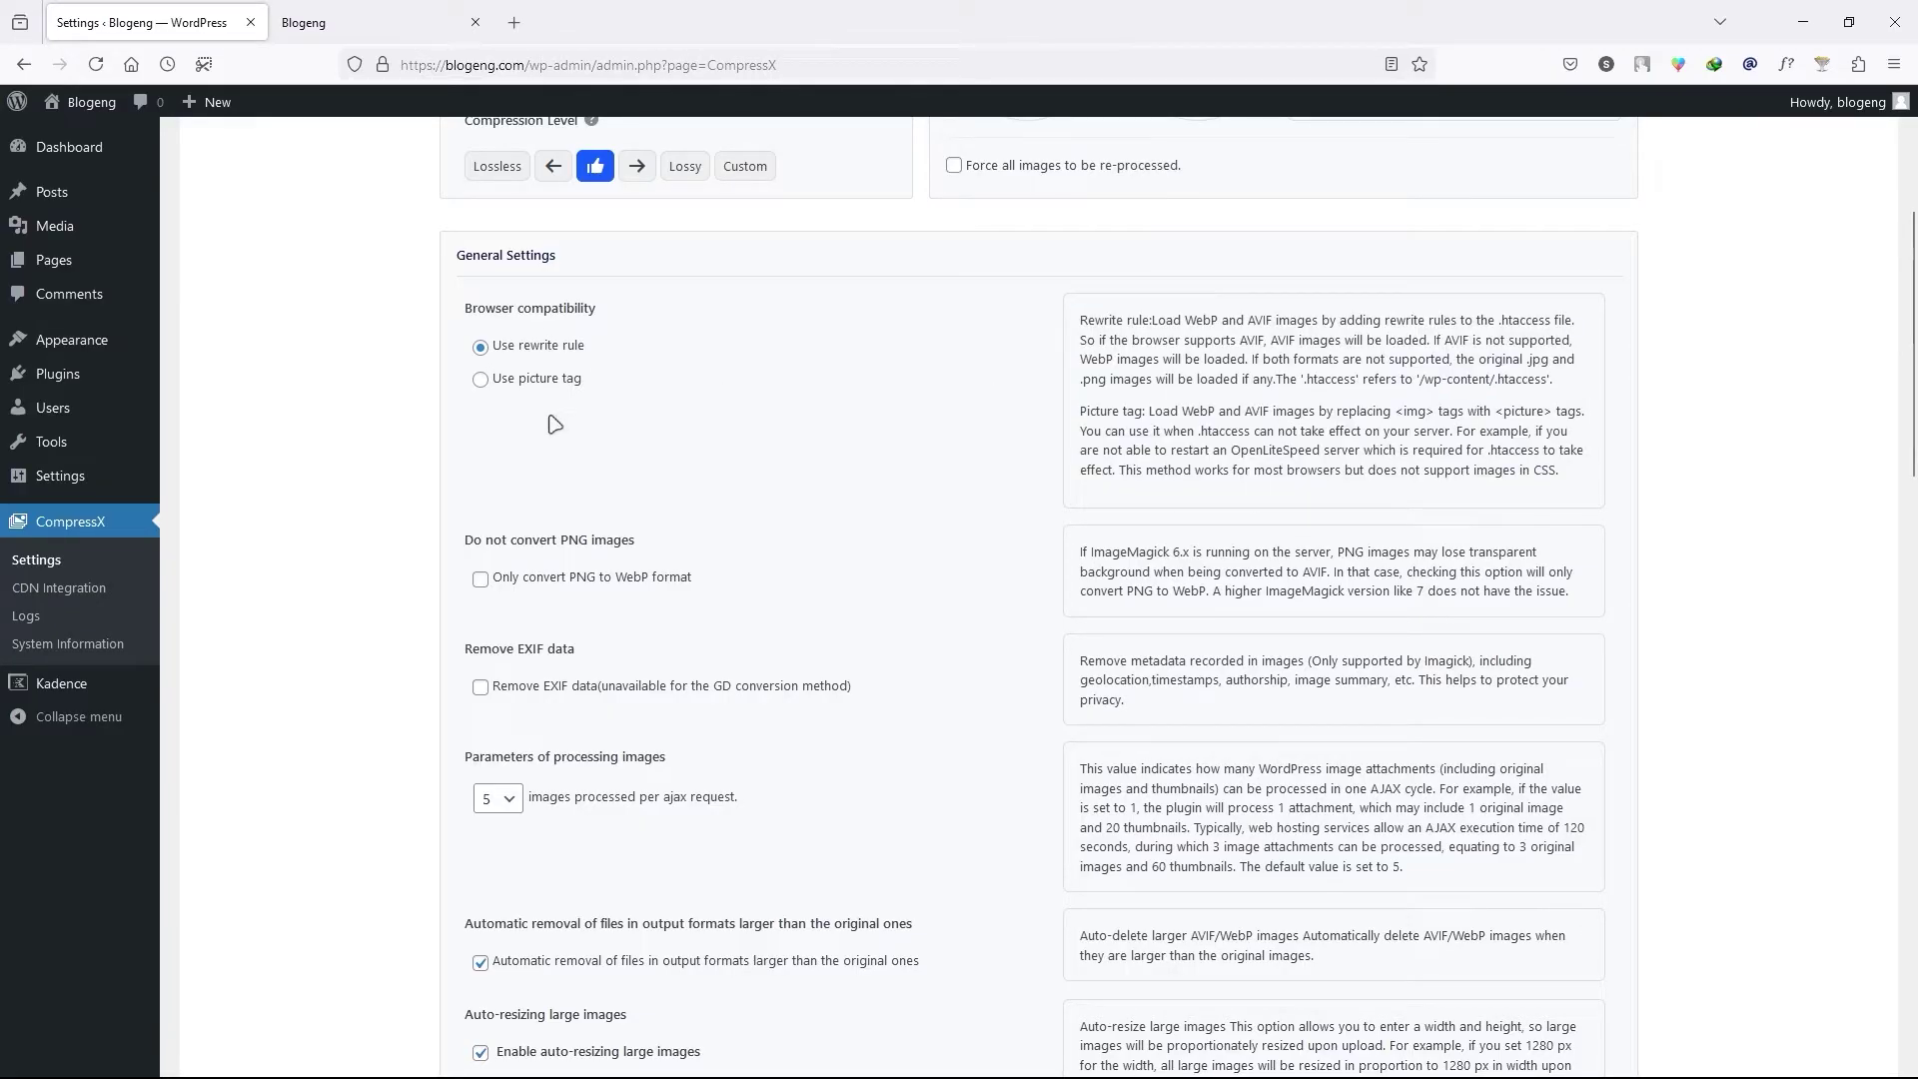
pyautogui.scroll(-2, 560, 379)
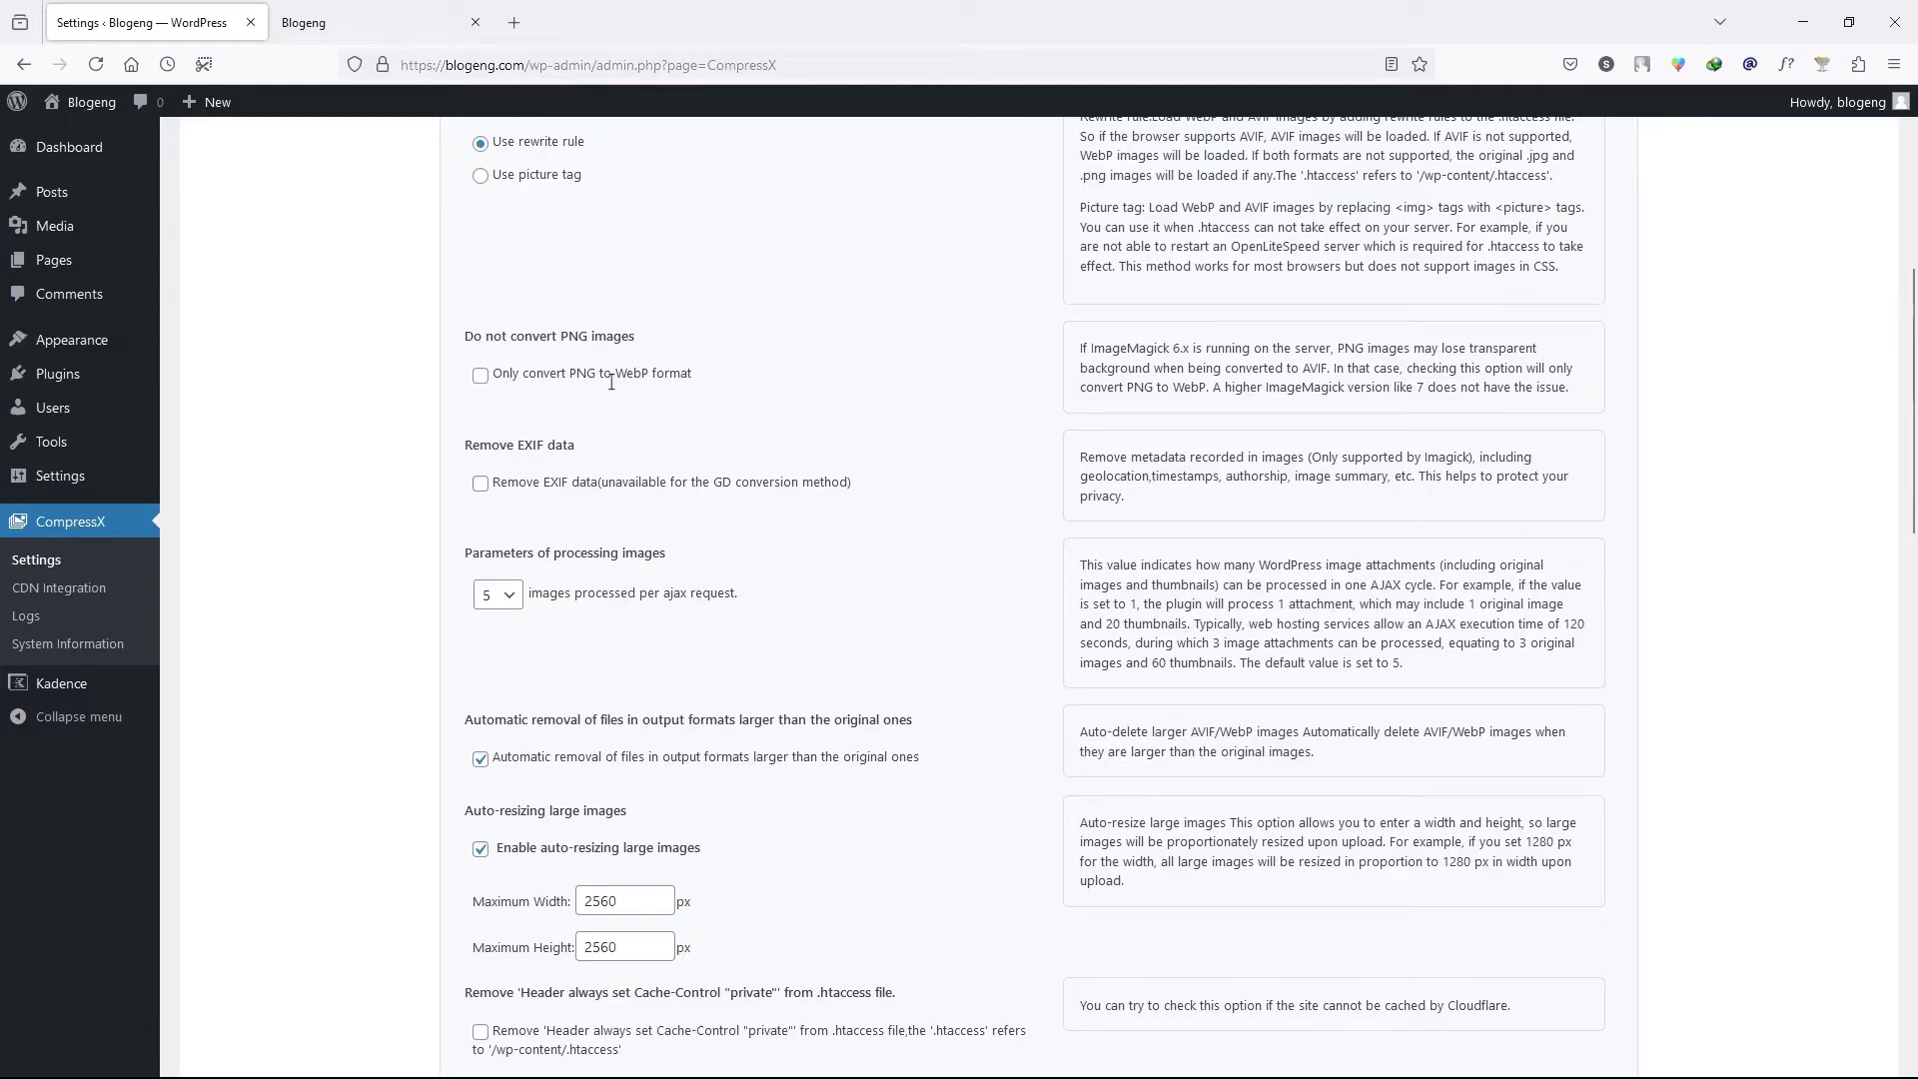
pyautogui.moveTo(618, 375); pyautogui.dragTo(690, 377)
pyautogui.click(697, 382)
pyautogui.scroll(-1, 553, 429)
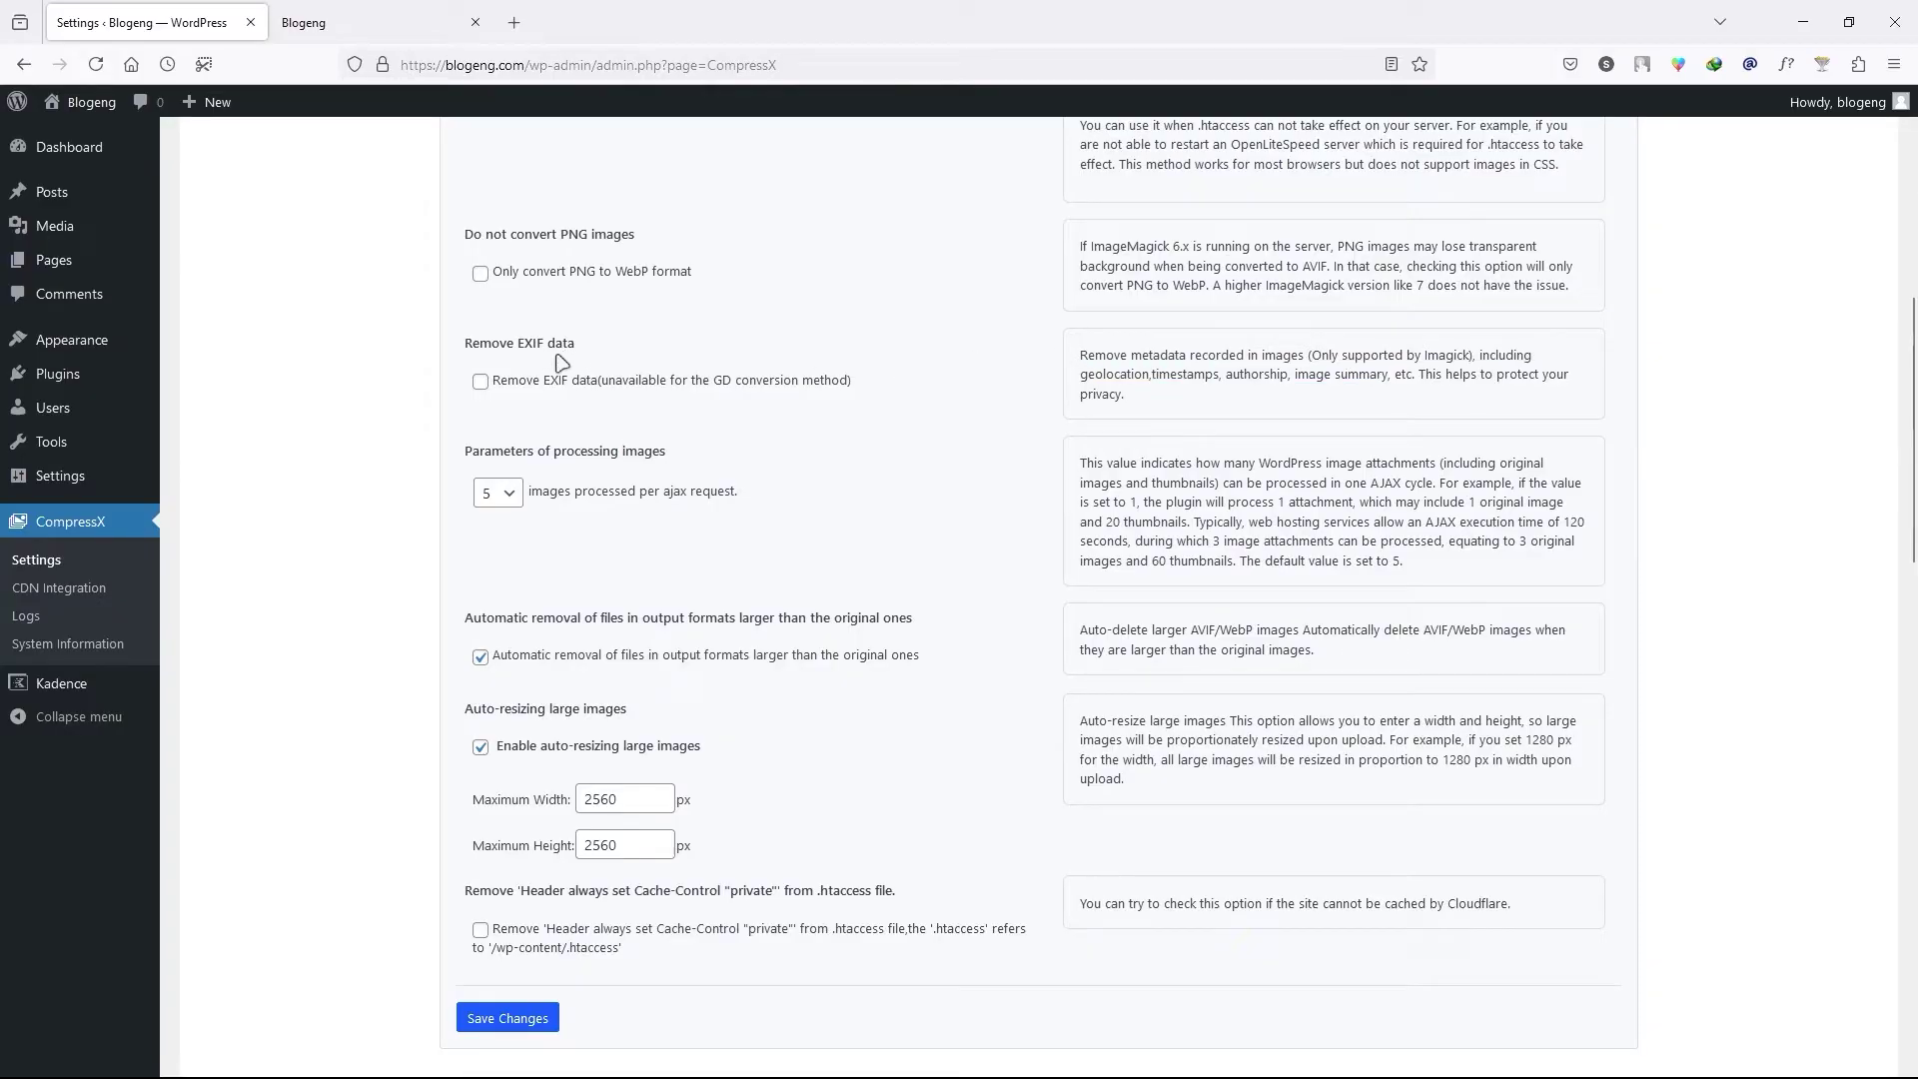
# Read the EXIF metadata explanation and tick 'Remove EXIF data'
pyautogui.tripleClick(1096, 365)
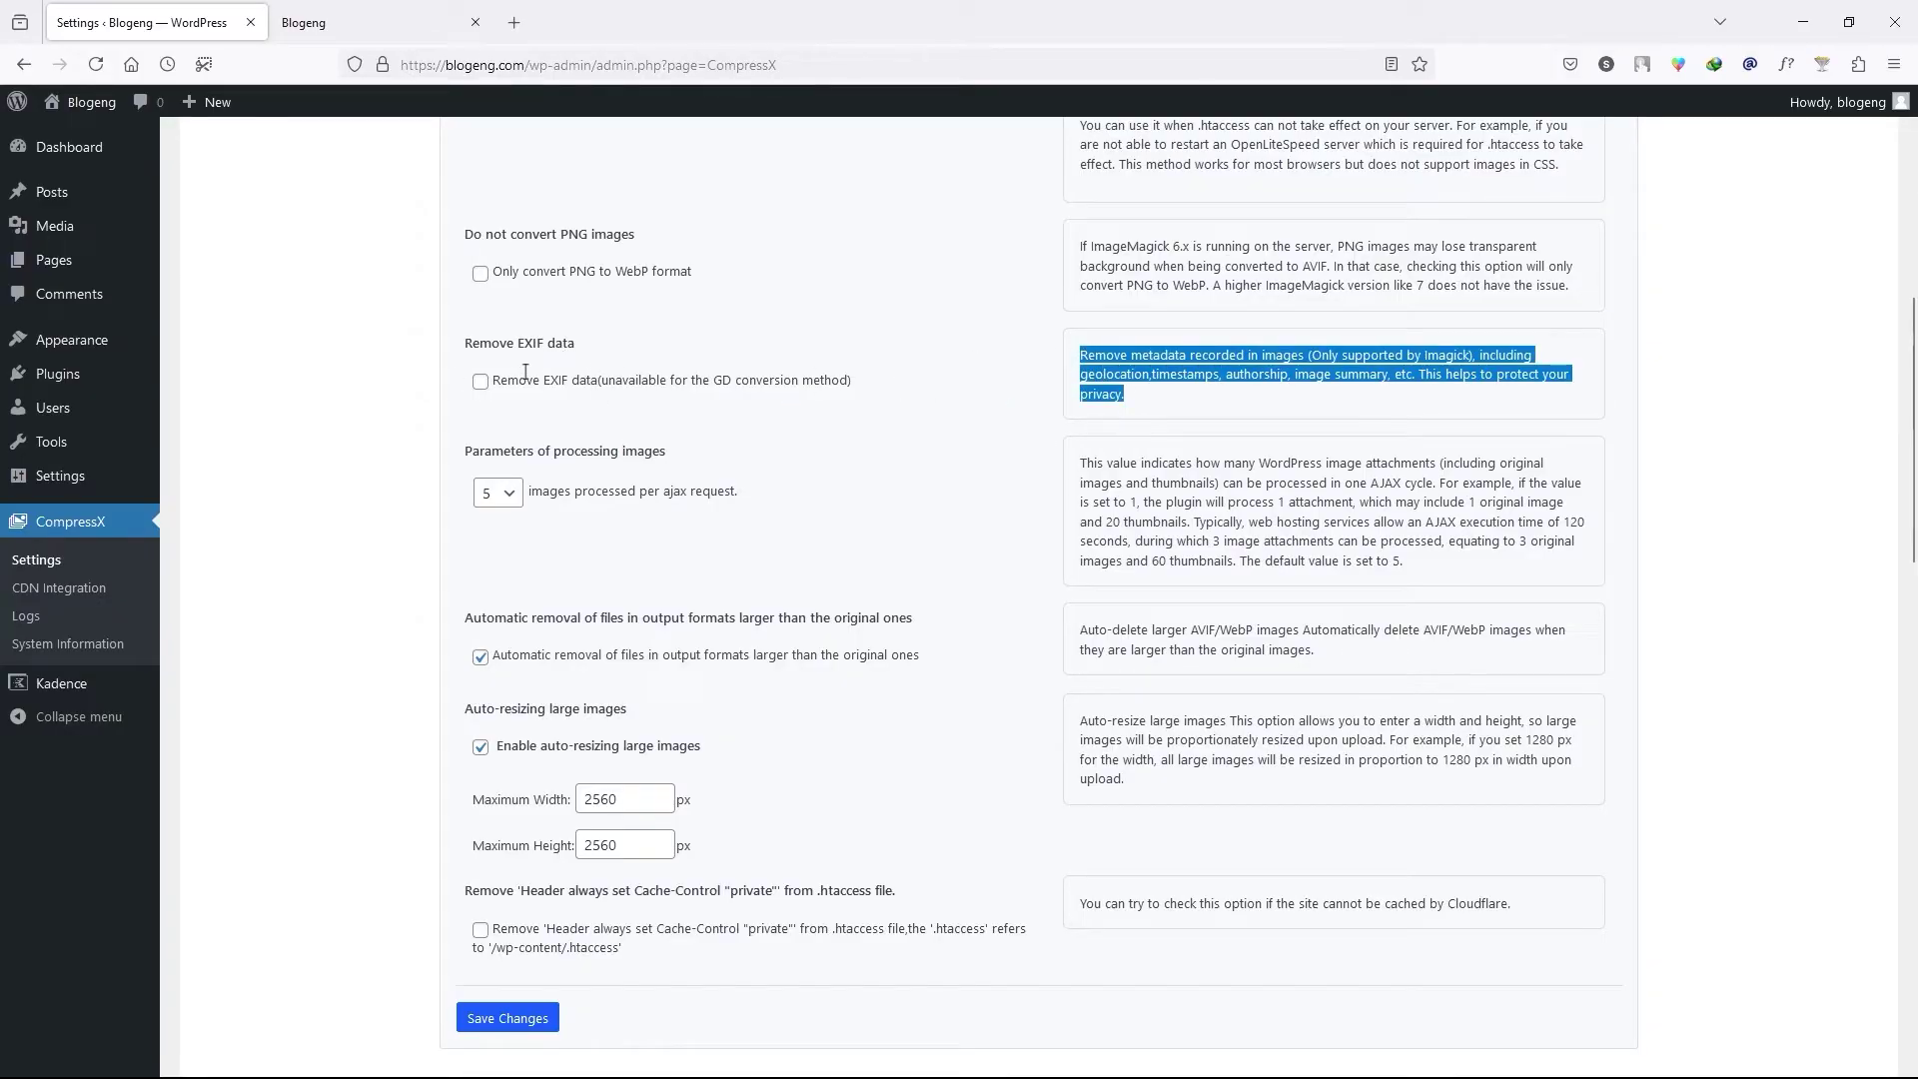
pyautogui.click(1156, 393)
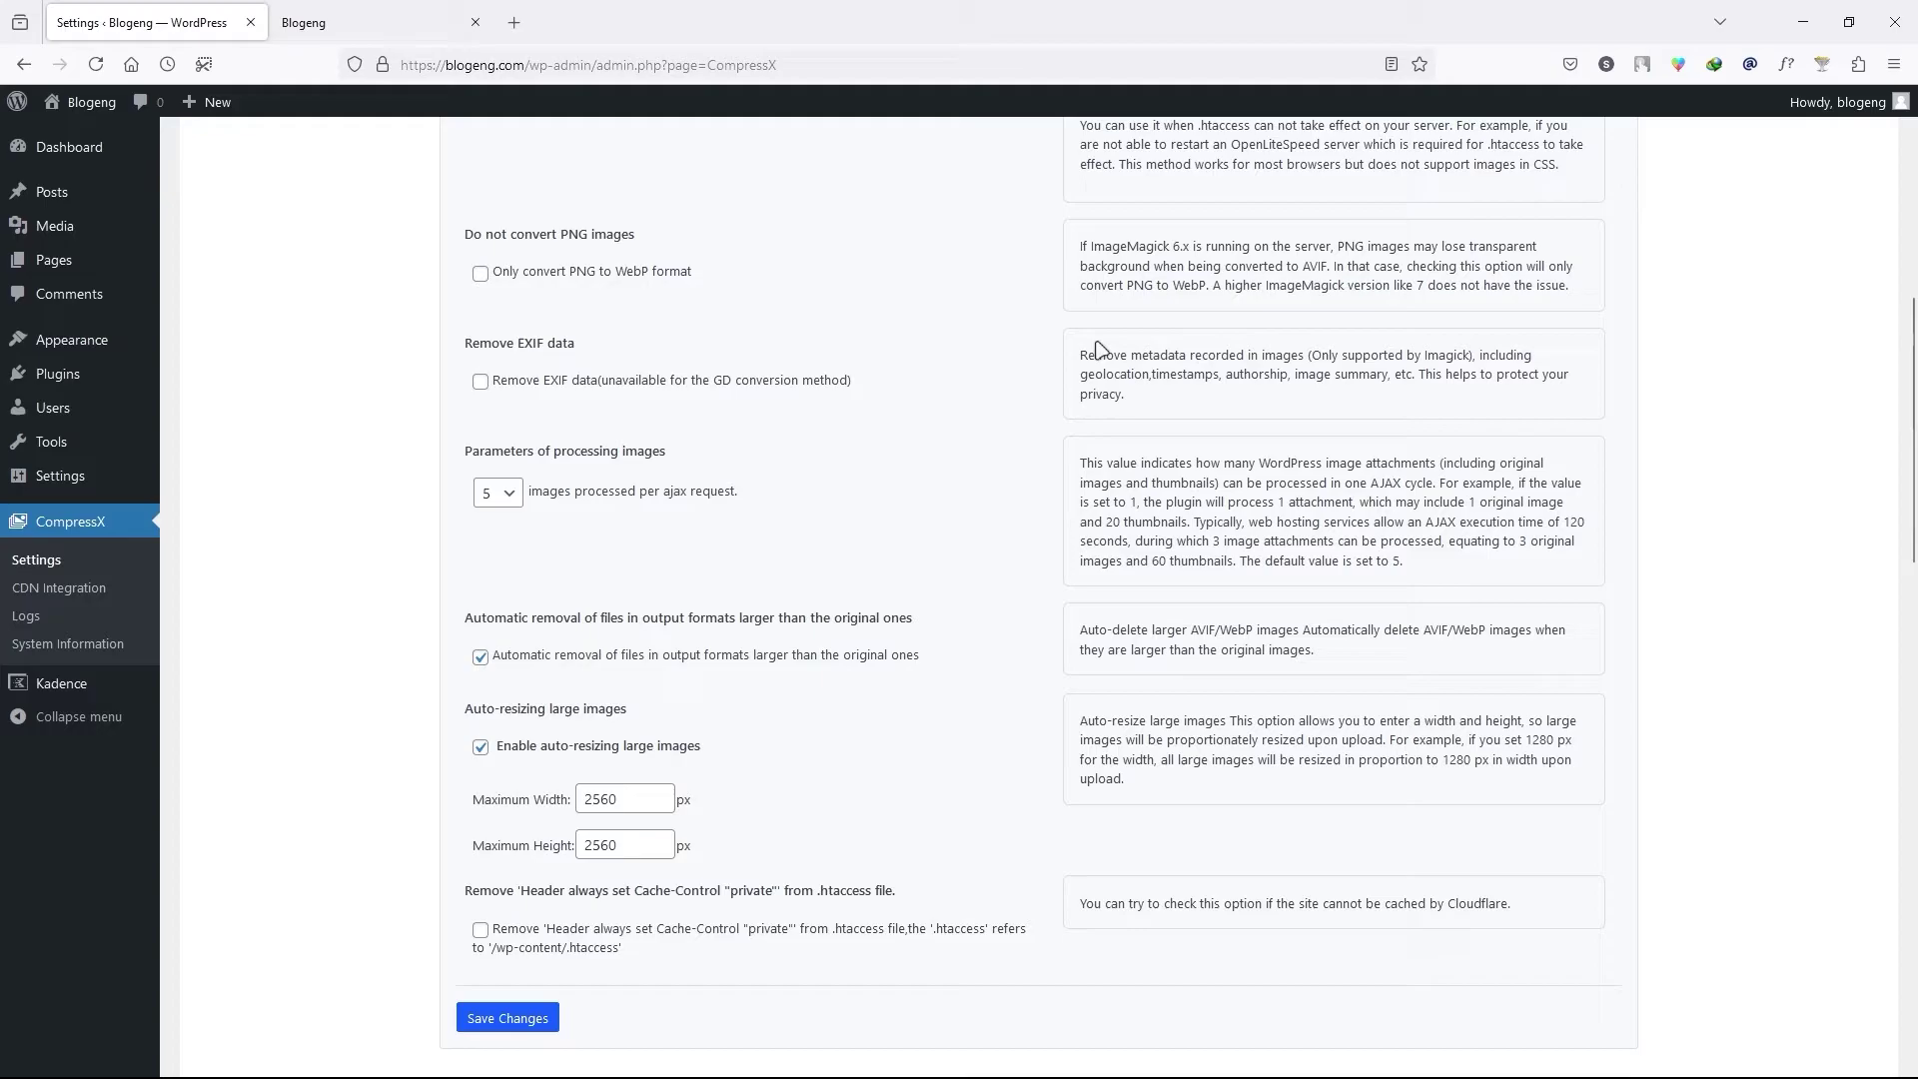
pyautogui.moveTo(1081, 354); pyautogui.dragTo(1142, 396)
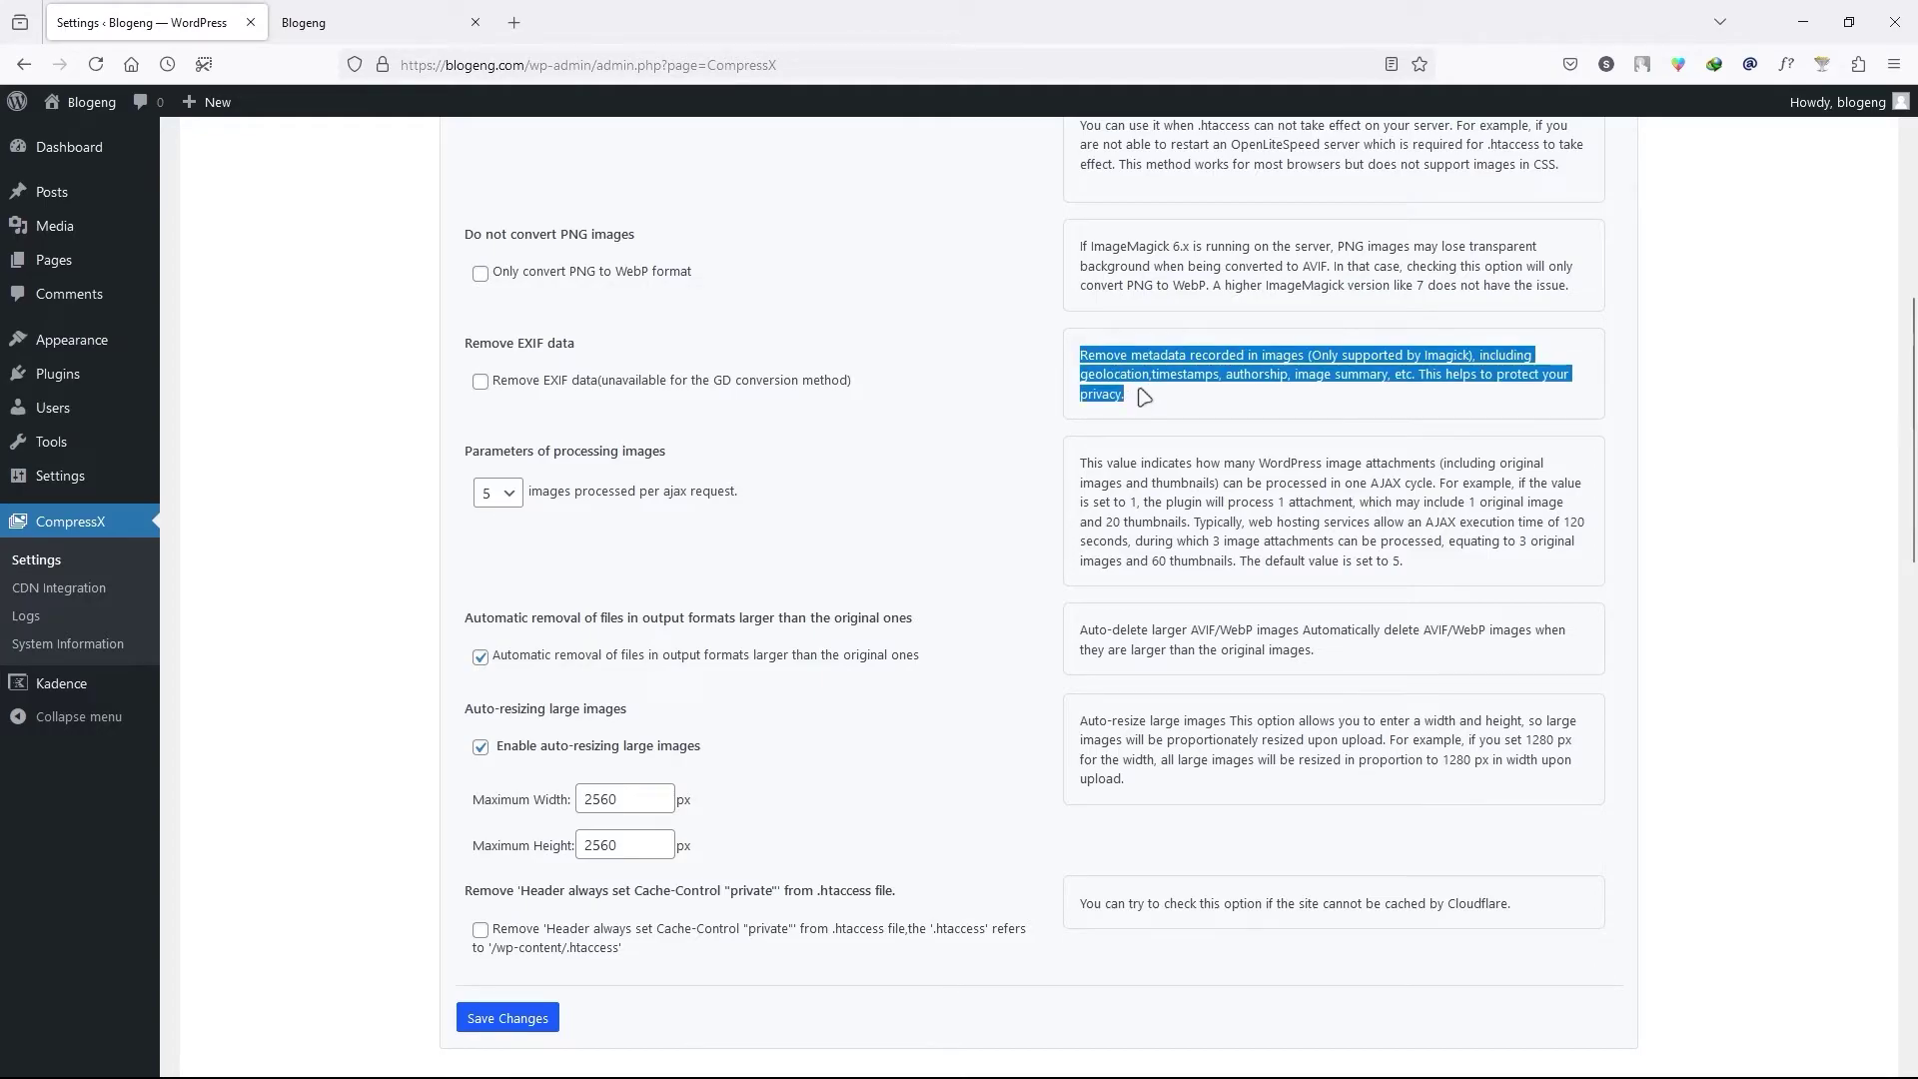
pyautogui.click(1144, 396)
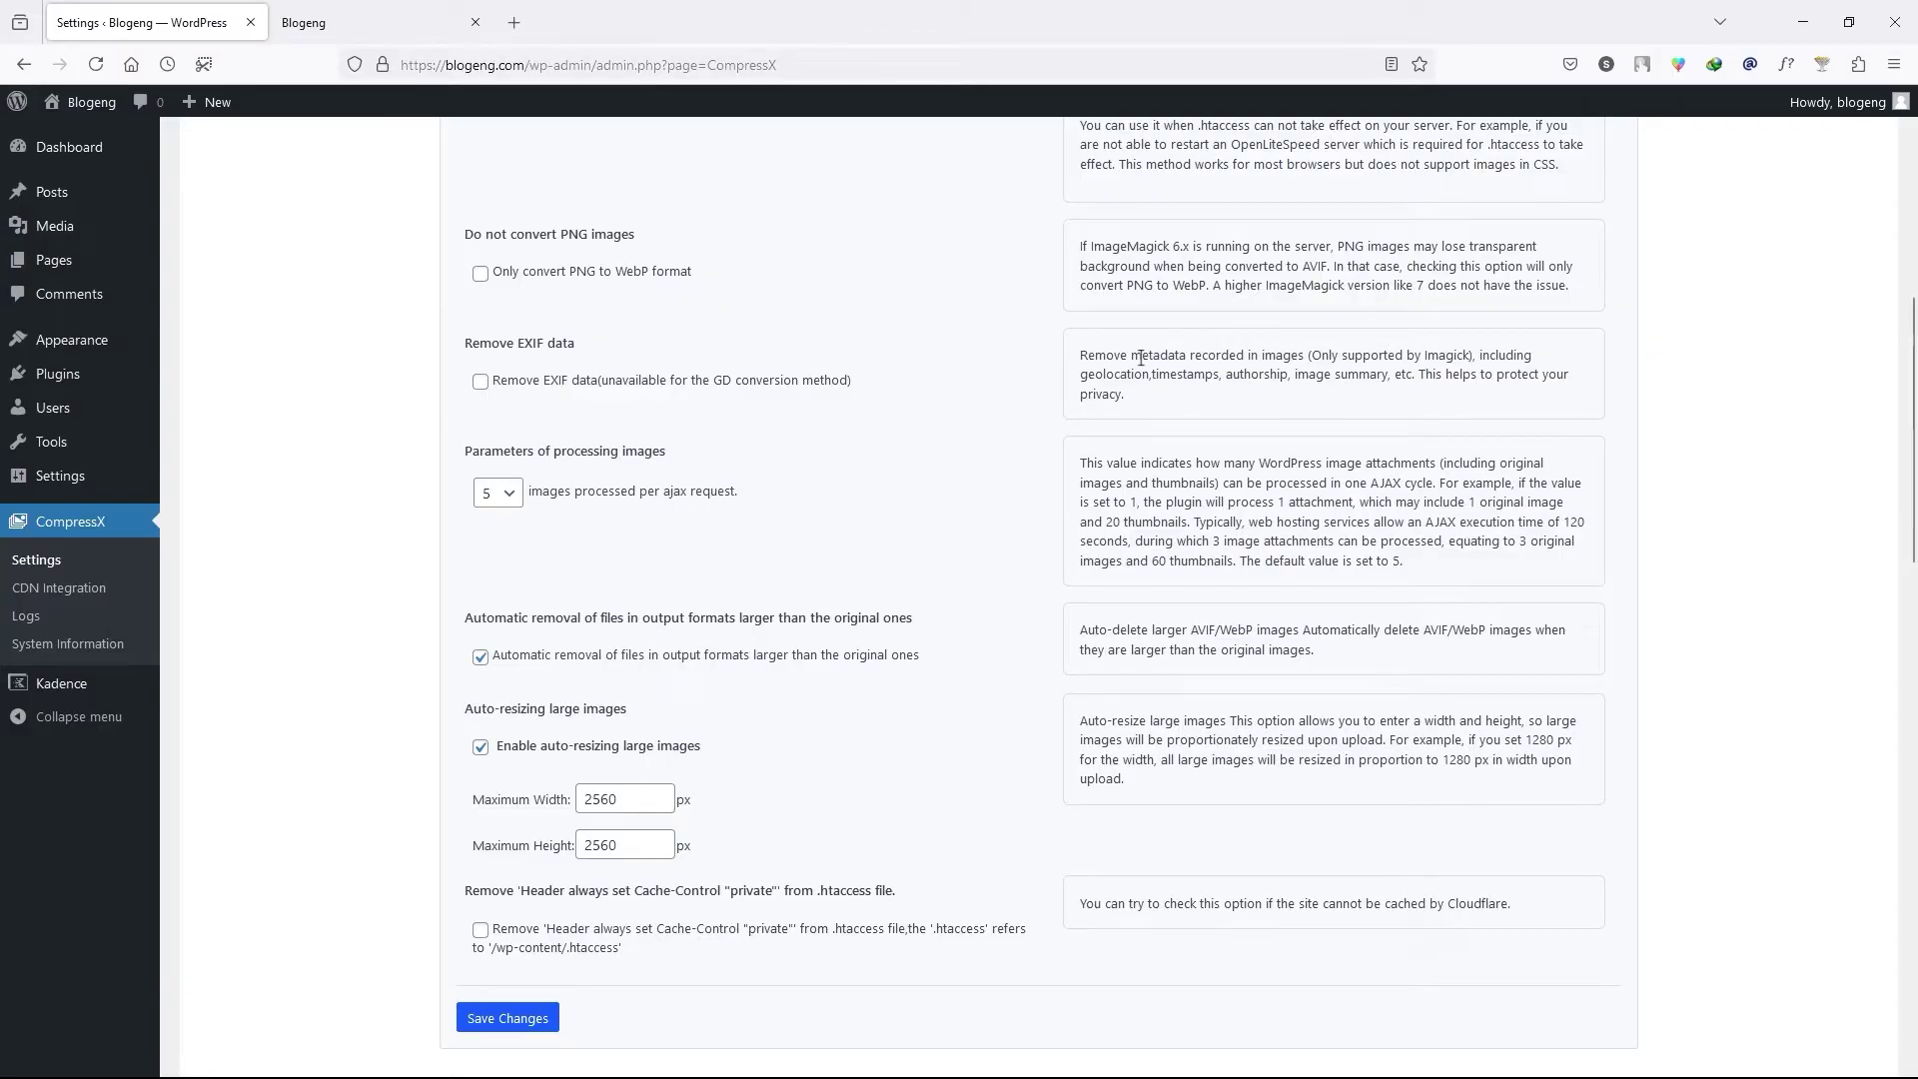
pyautogui.doubleClick(1133, 354)
pyautogui.click(1089, 393)
pyautogui.click(482, 383)
# Set the images processed per AJAX request to 10
pyautogui.click(512, 494)
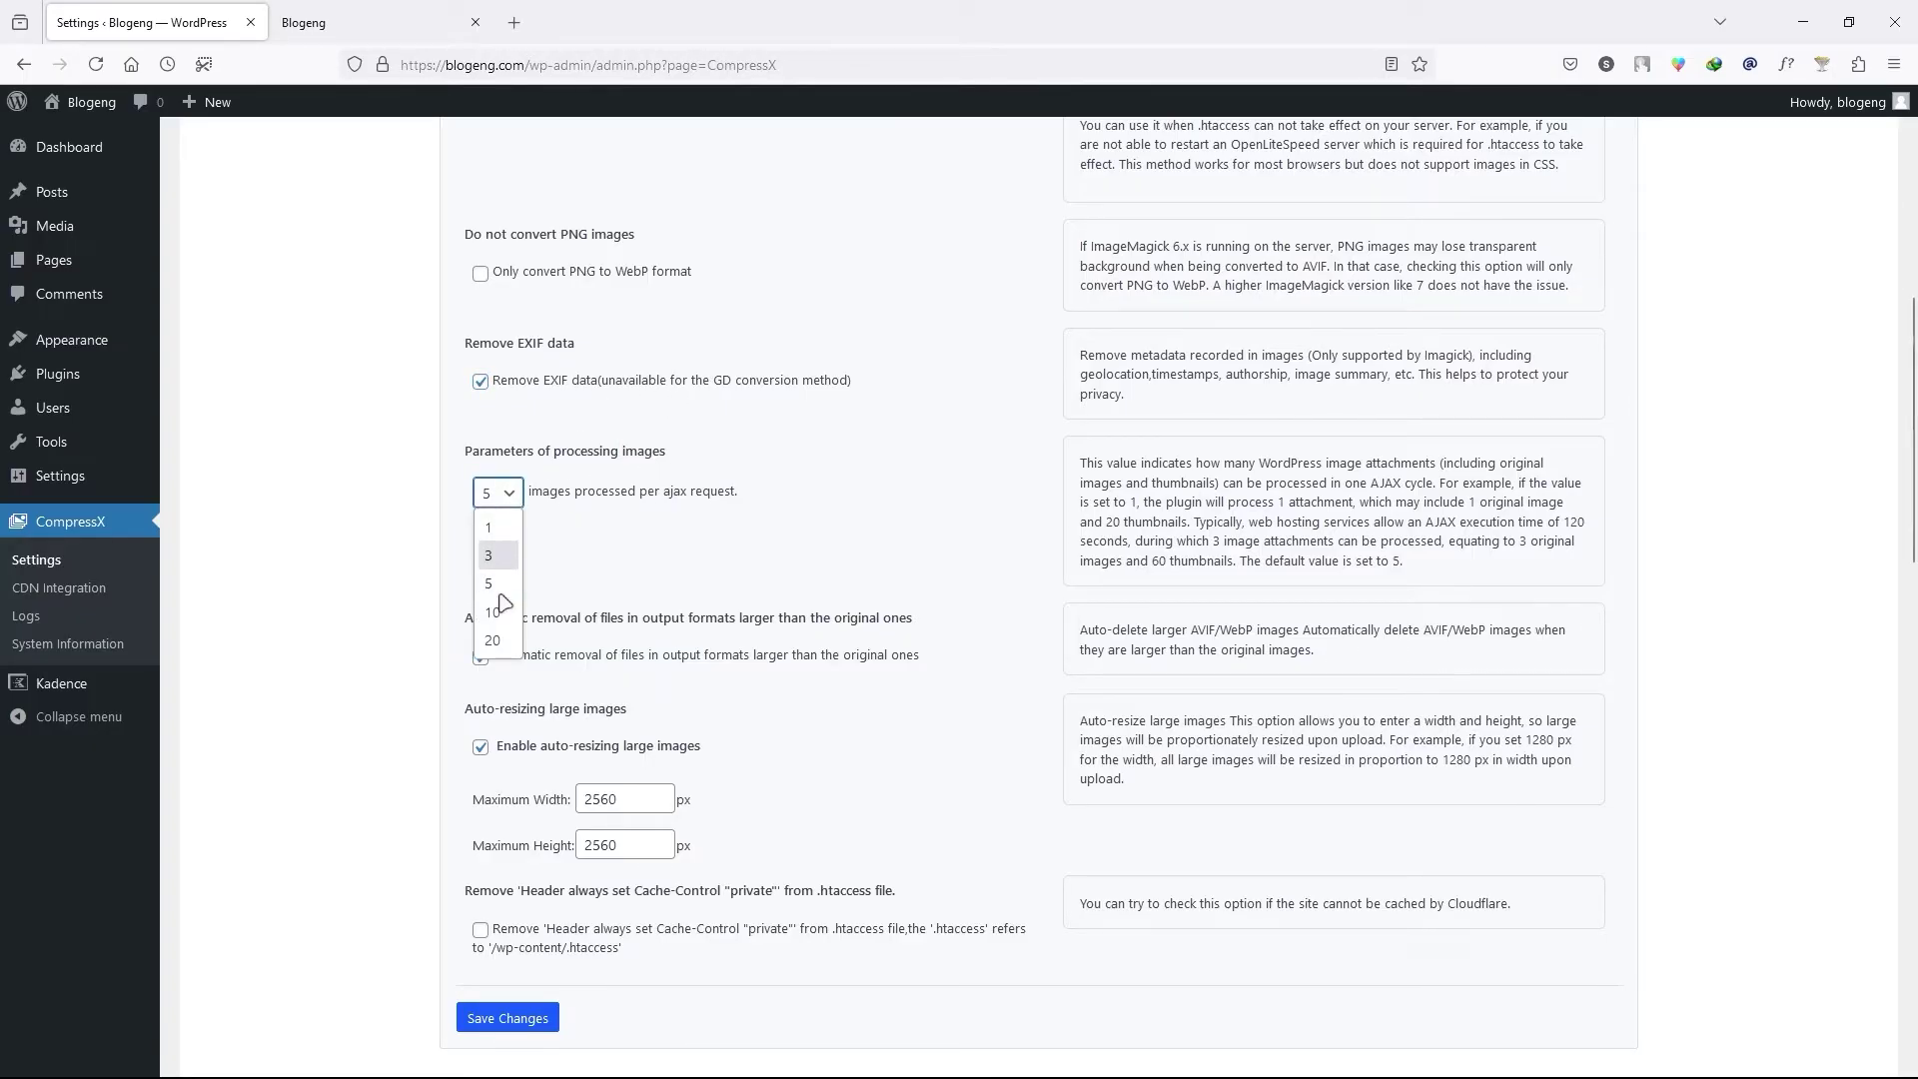
pyautogui.click(503, 613)
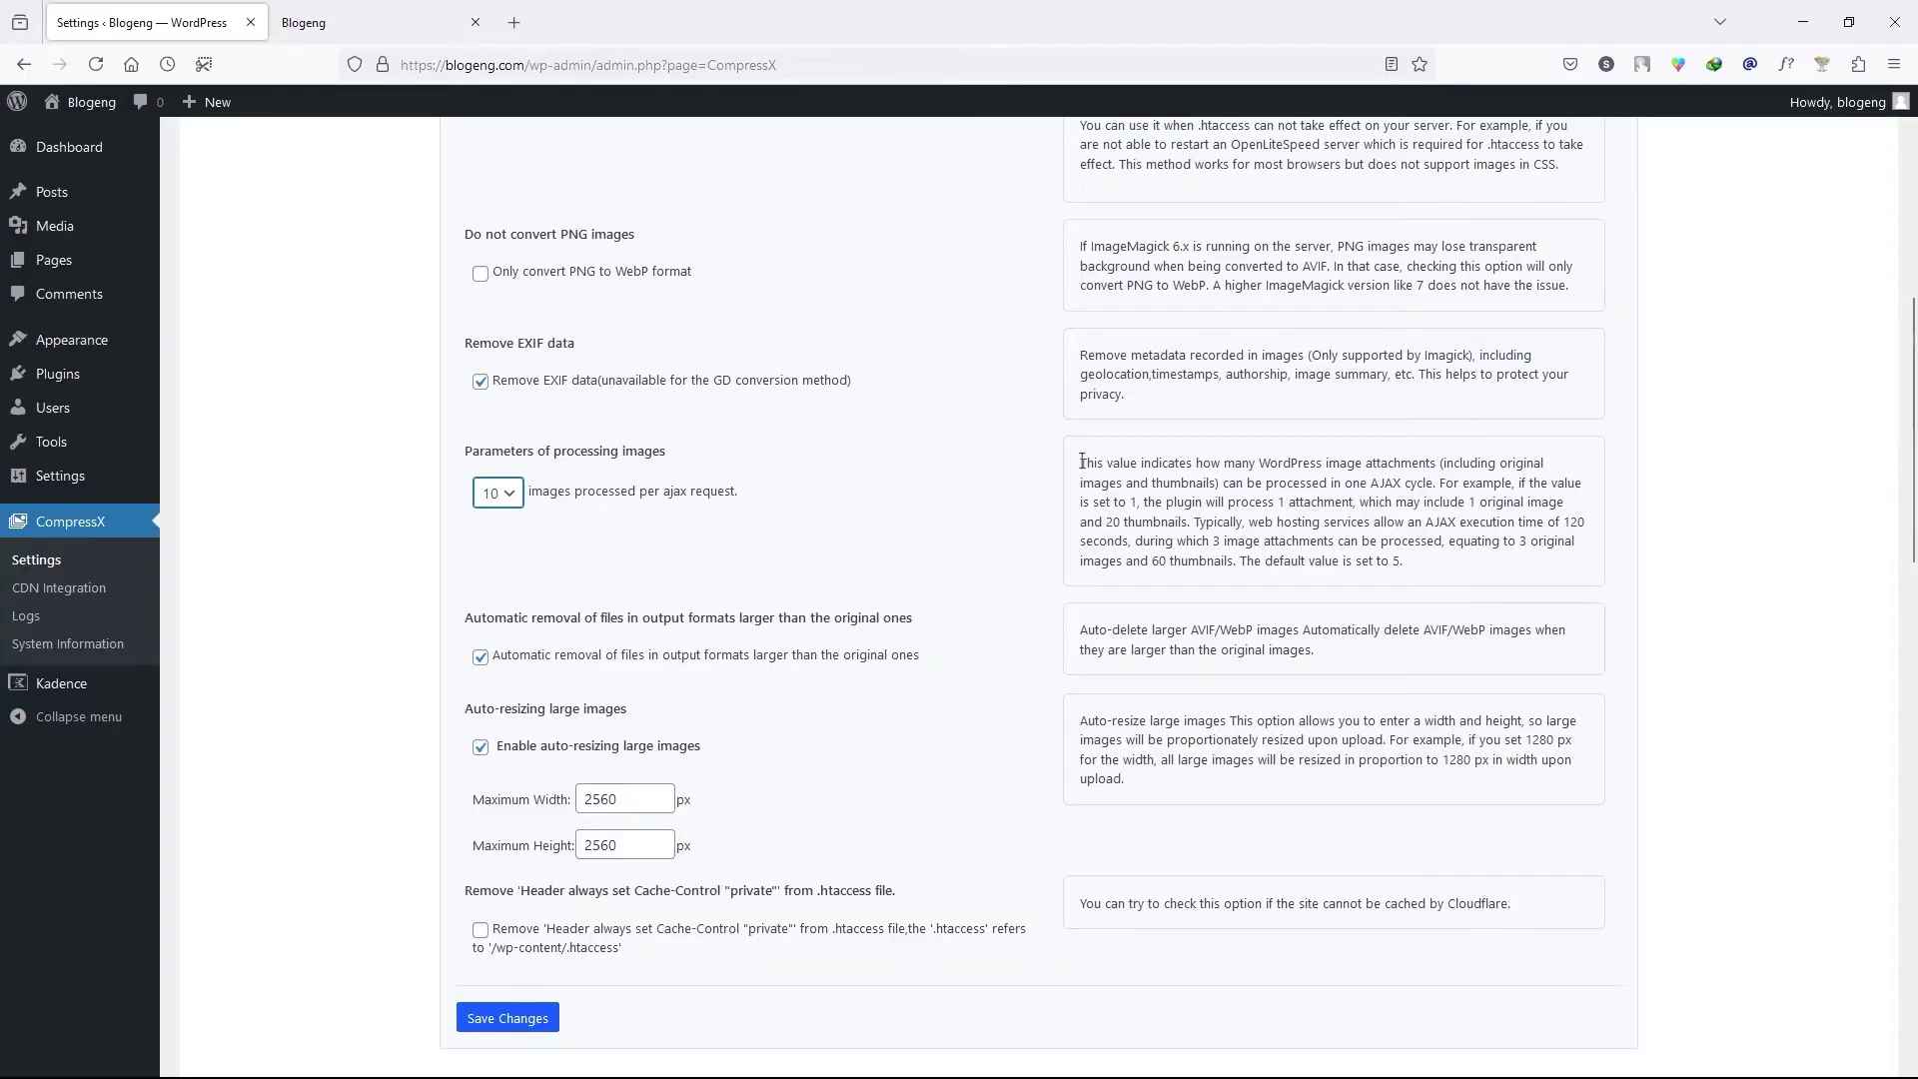
pyautogui.moveTo(1081, 462); pyautogui.dragTo(1417, 568)
pyautogui.click(1423, 567)
# Check the auto-resize limits of 2560 px maximum width and height
pyautogui.scroll(-3, 1423, 568)
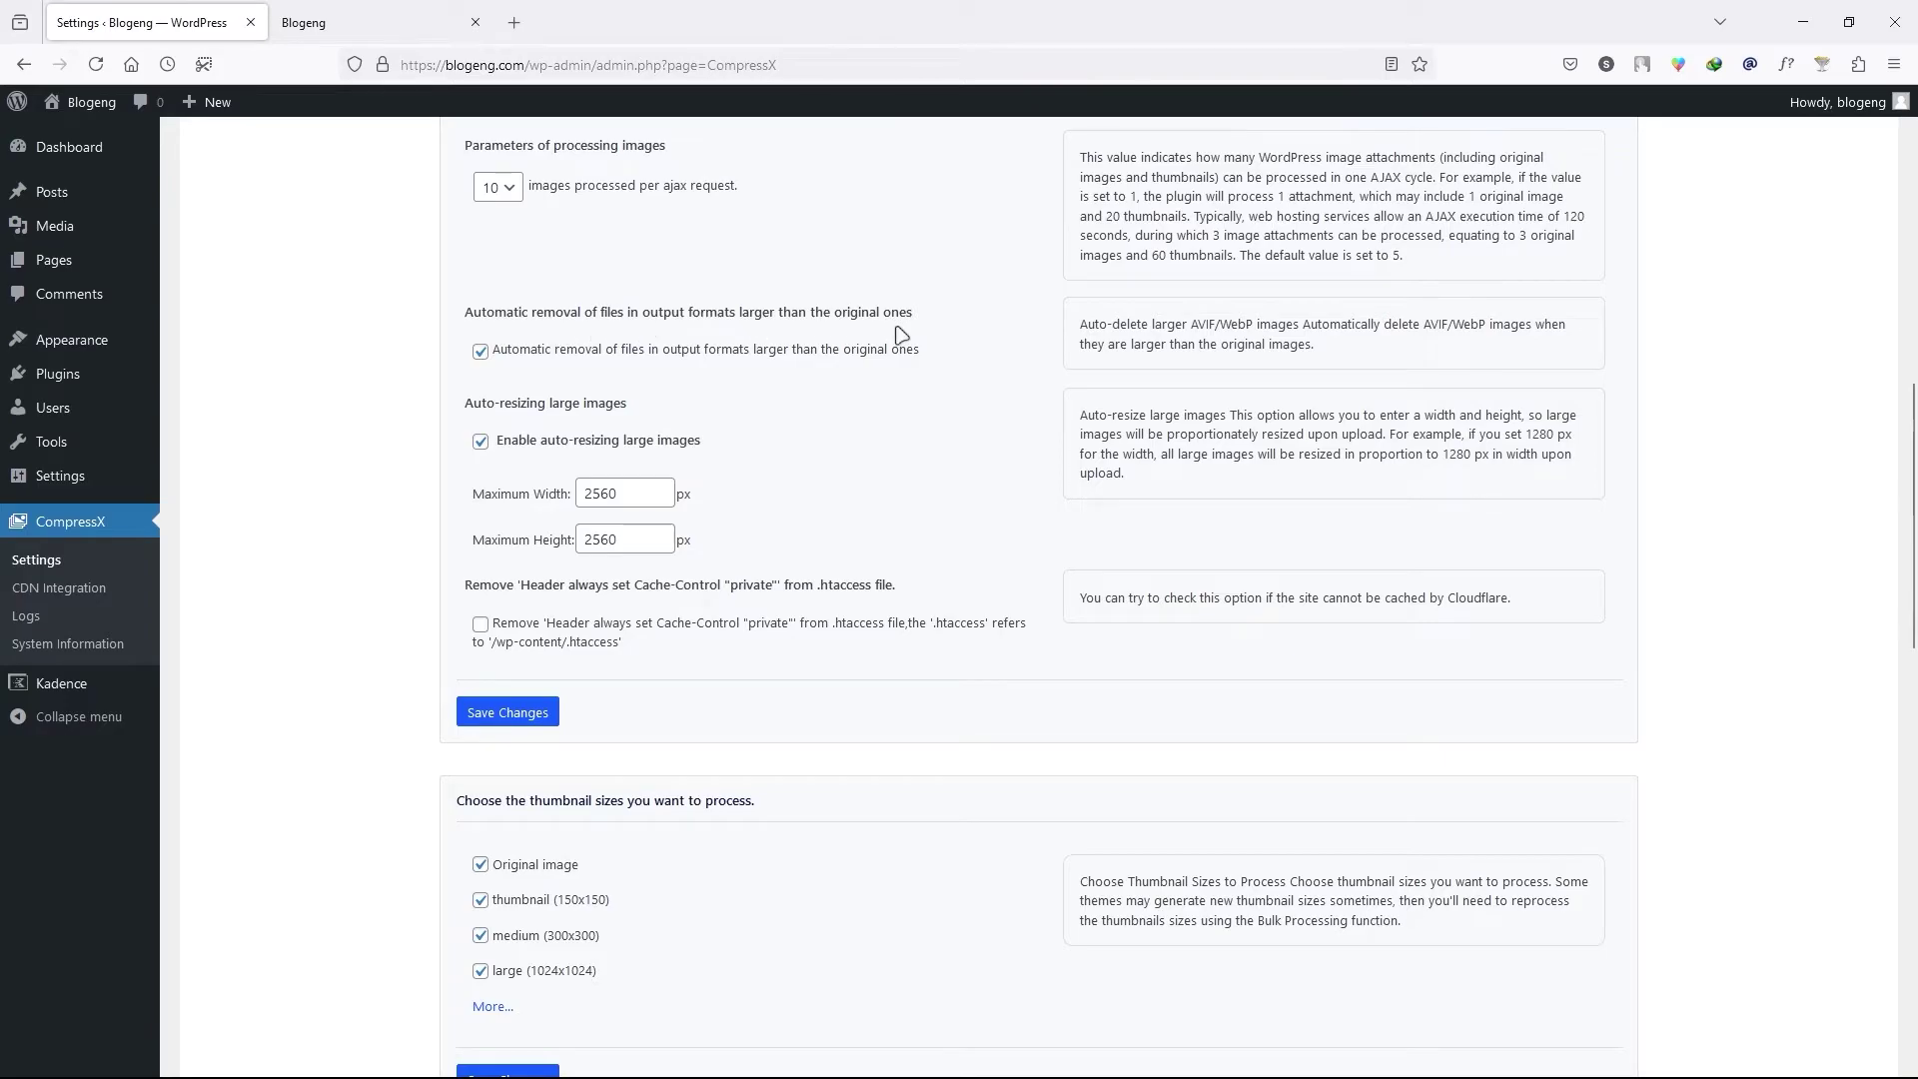
pyautogui.scroll(-1, 504, 268)
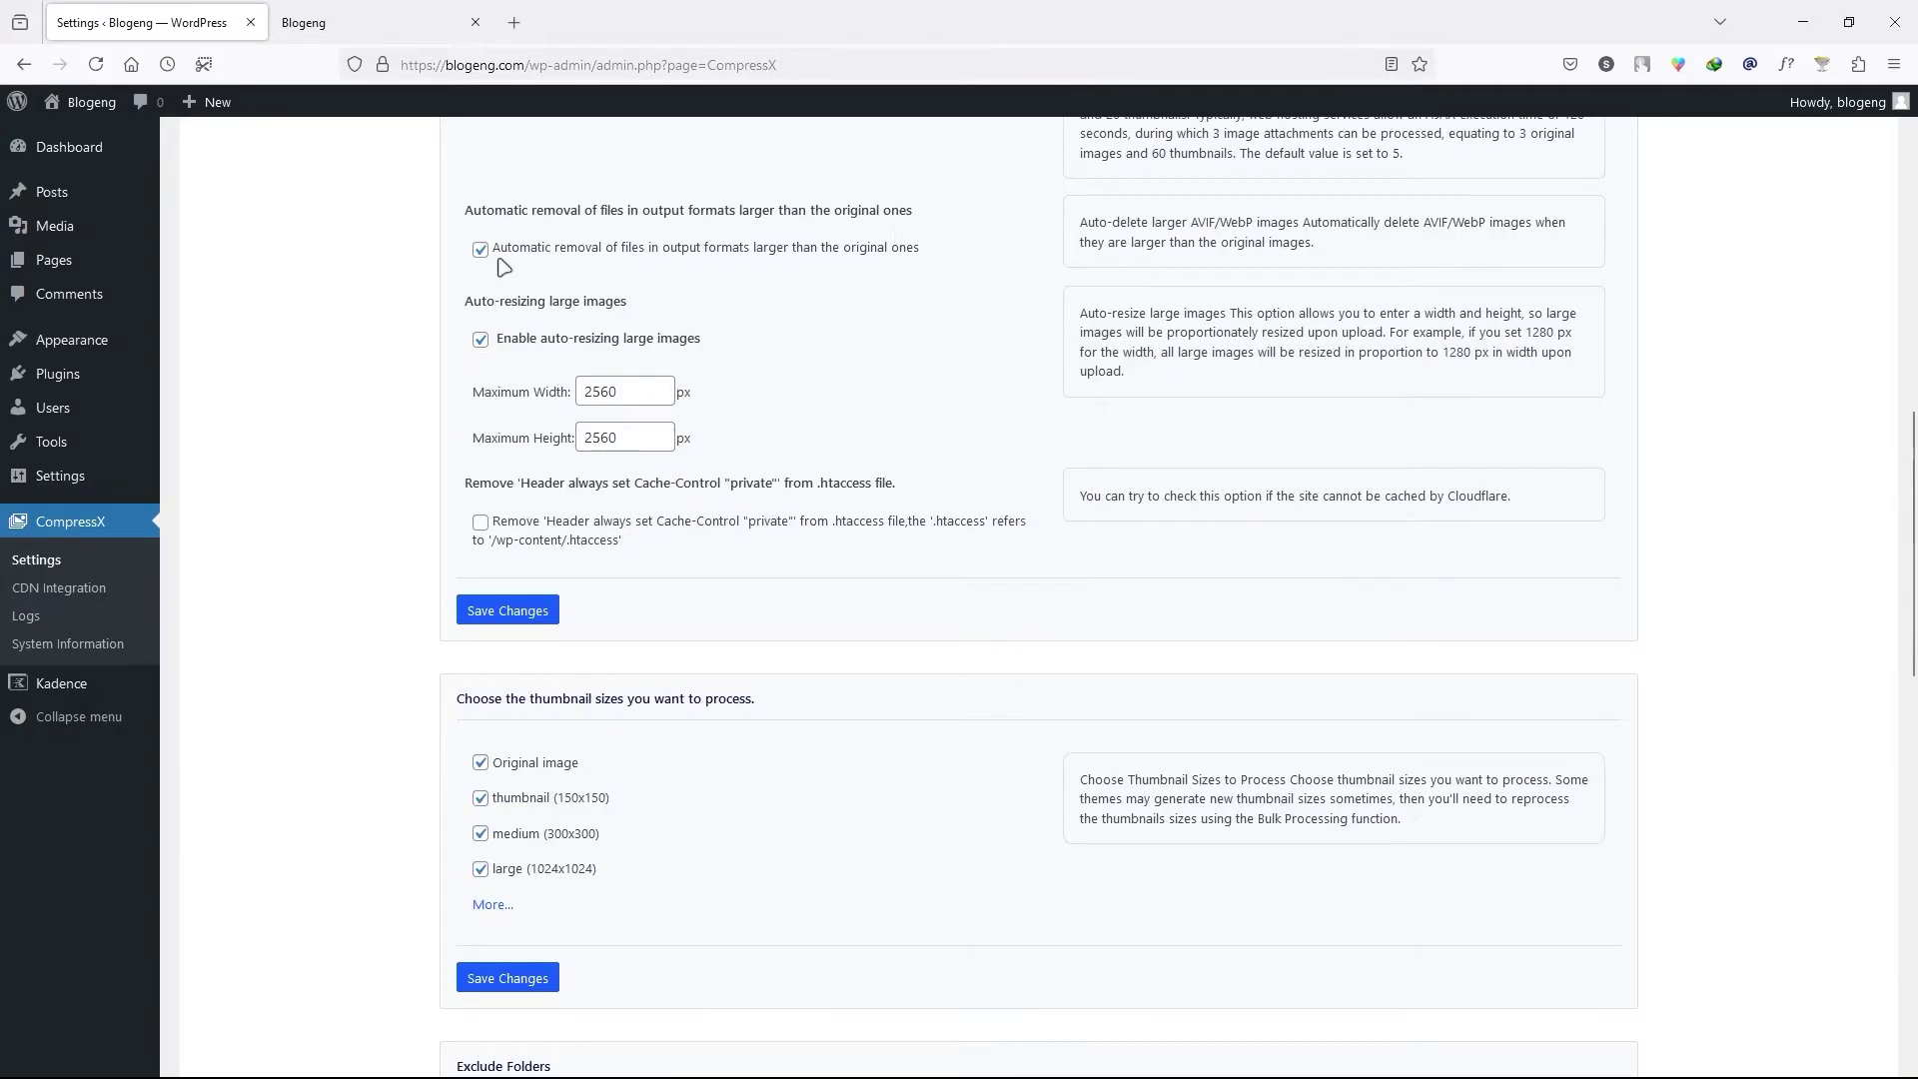
pyautogui.doubleClick(618, 393)
pyautogui.doubleClick(635, 432)
pyautogui.scroll(-2, 522, 439)
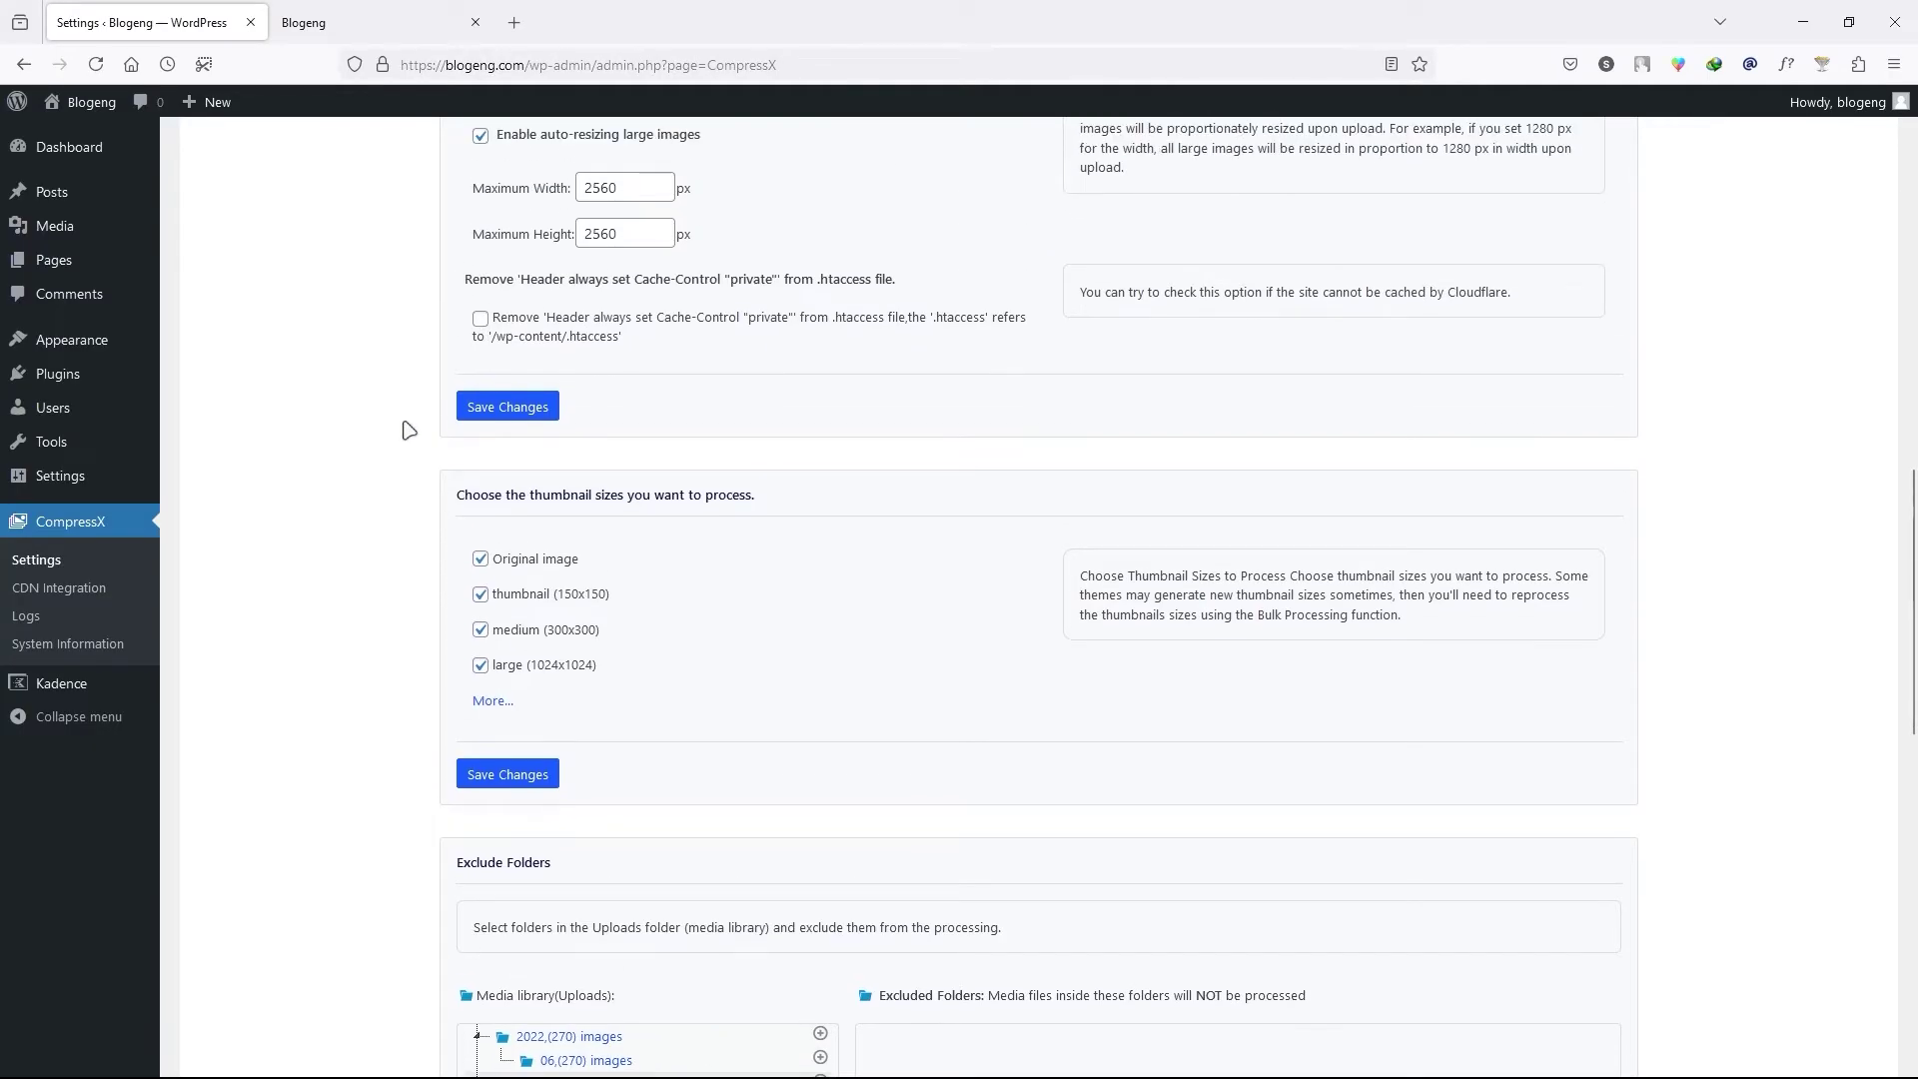
# Save the general settings and expand the full list of thumbnail sizes to process
pyautogui.click(511, 408)
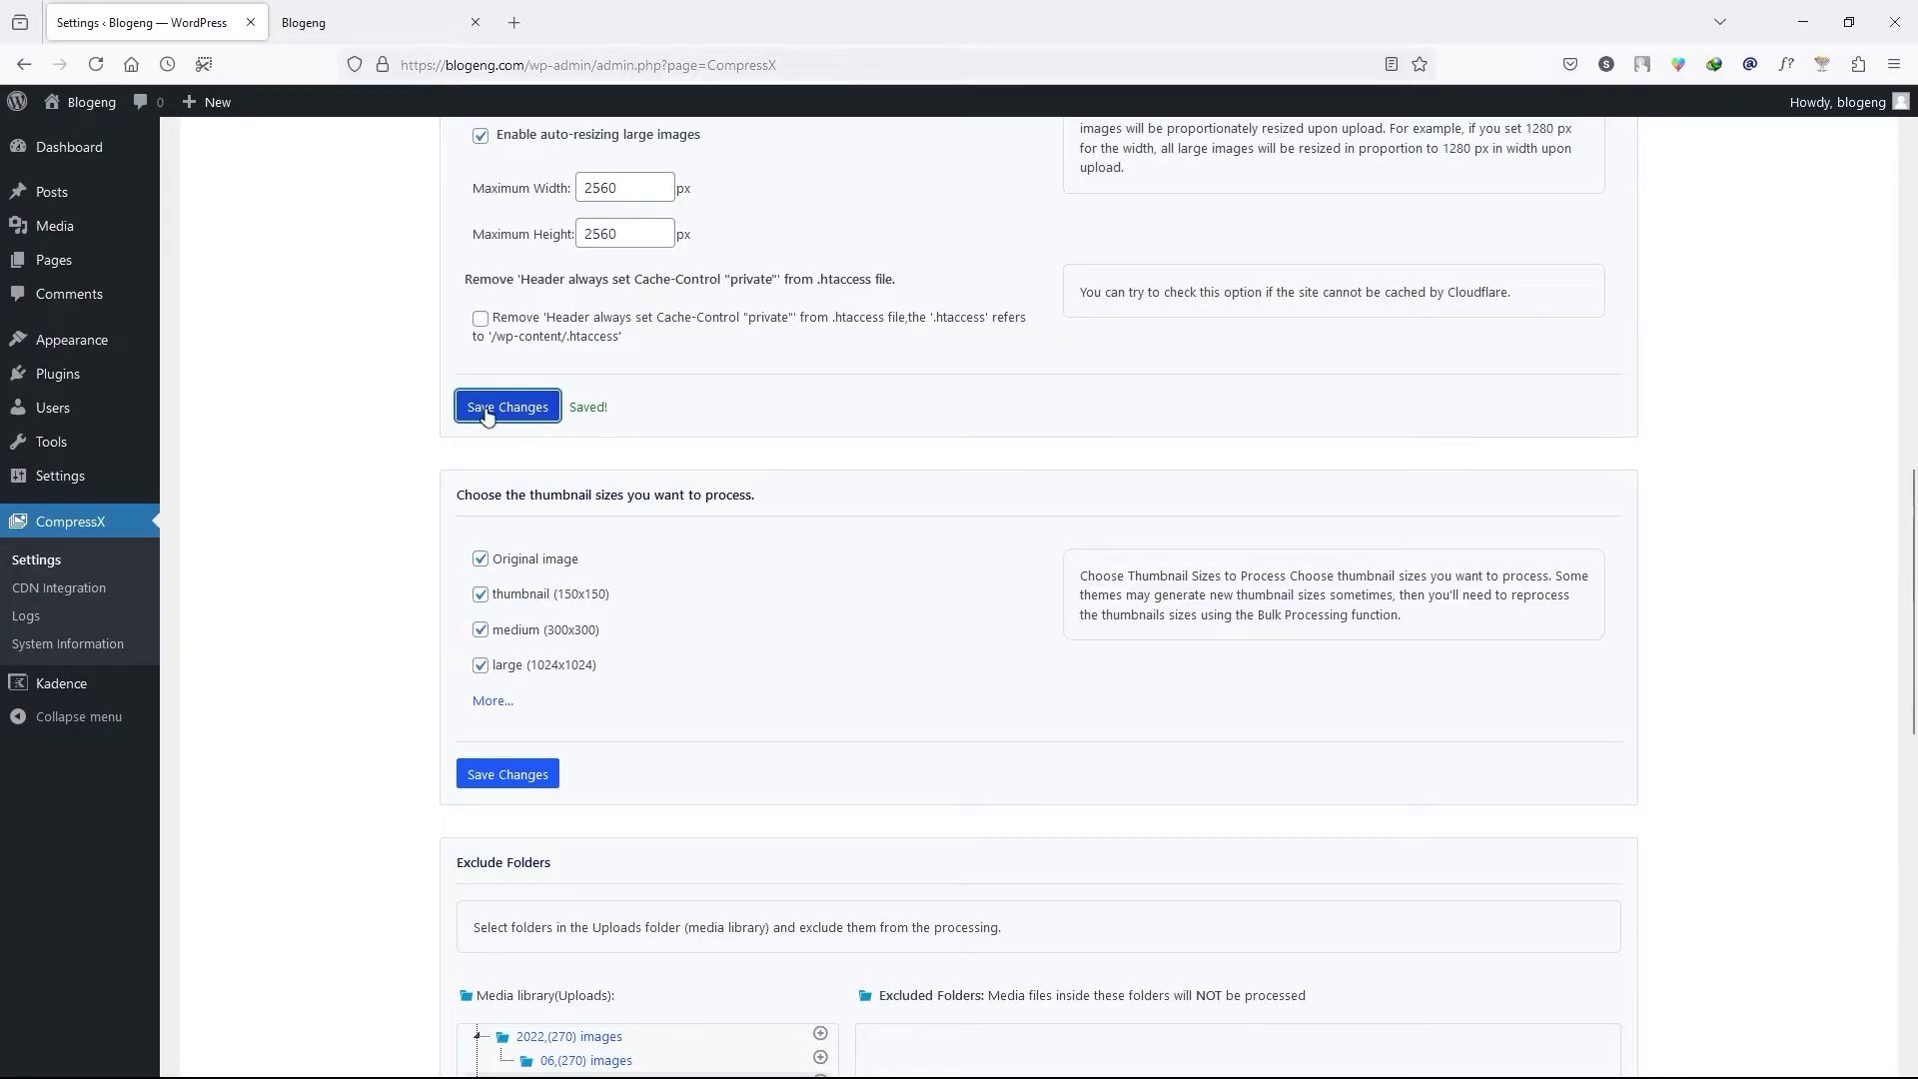
pyautogui.scroll(-4, 298, 483)
pyautogui.scroll(2, 298, 483)
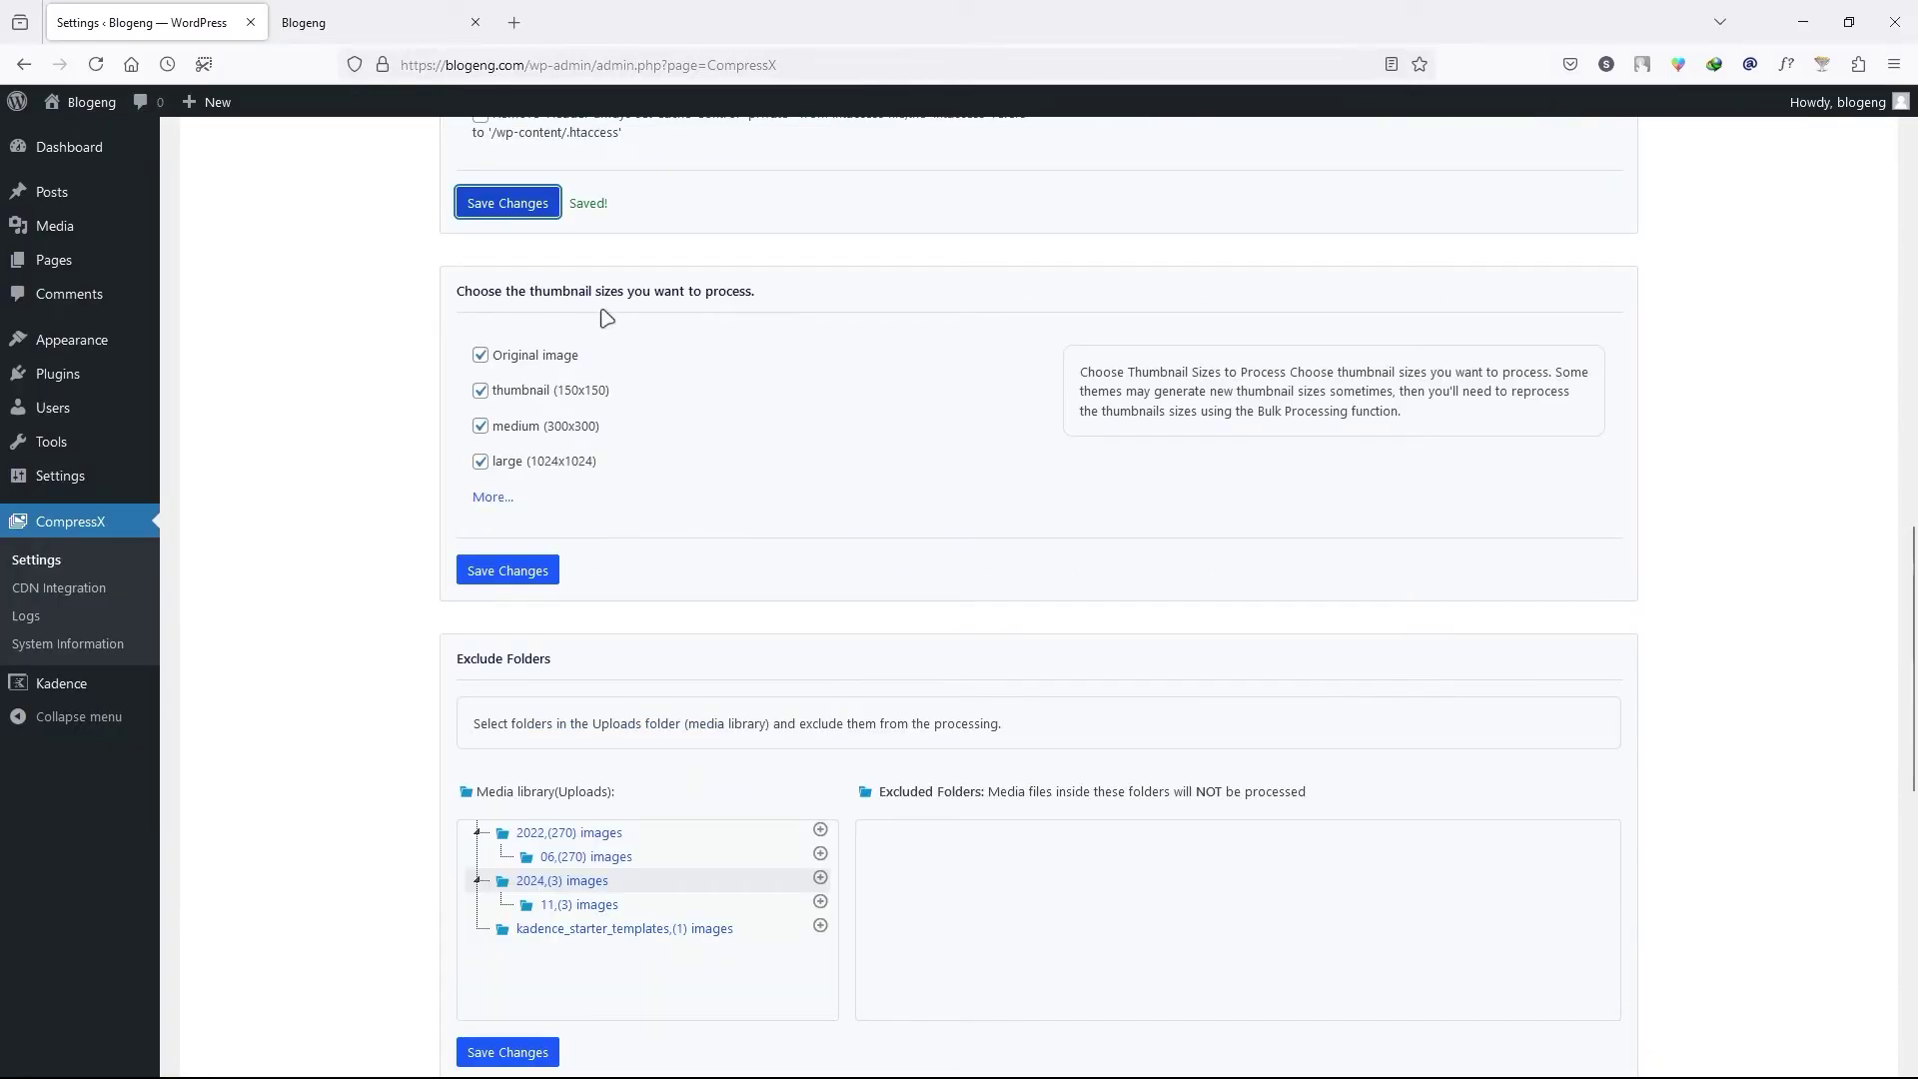
pyautogui.click(492, 496)
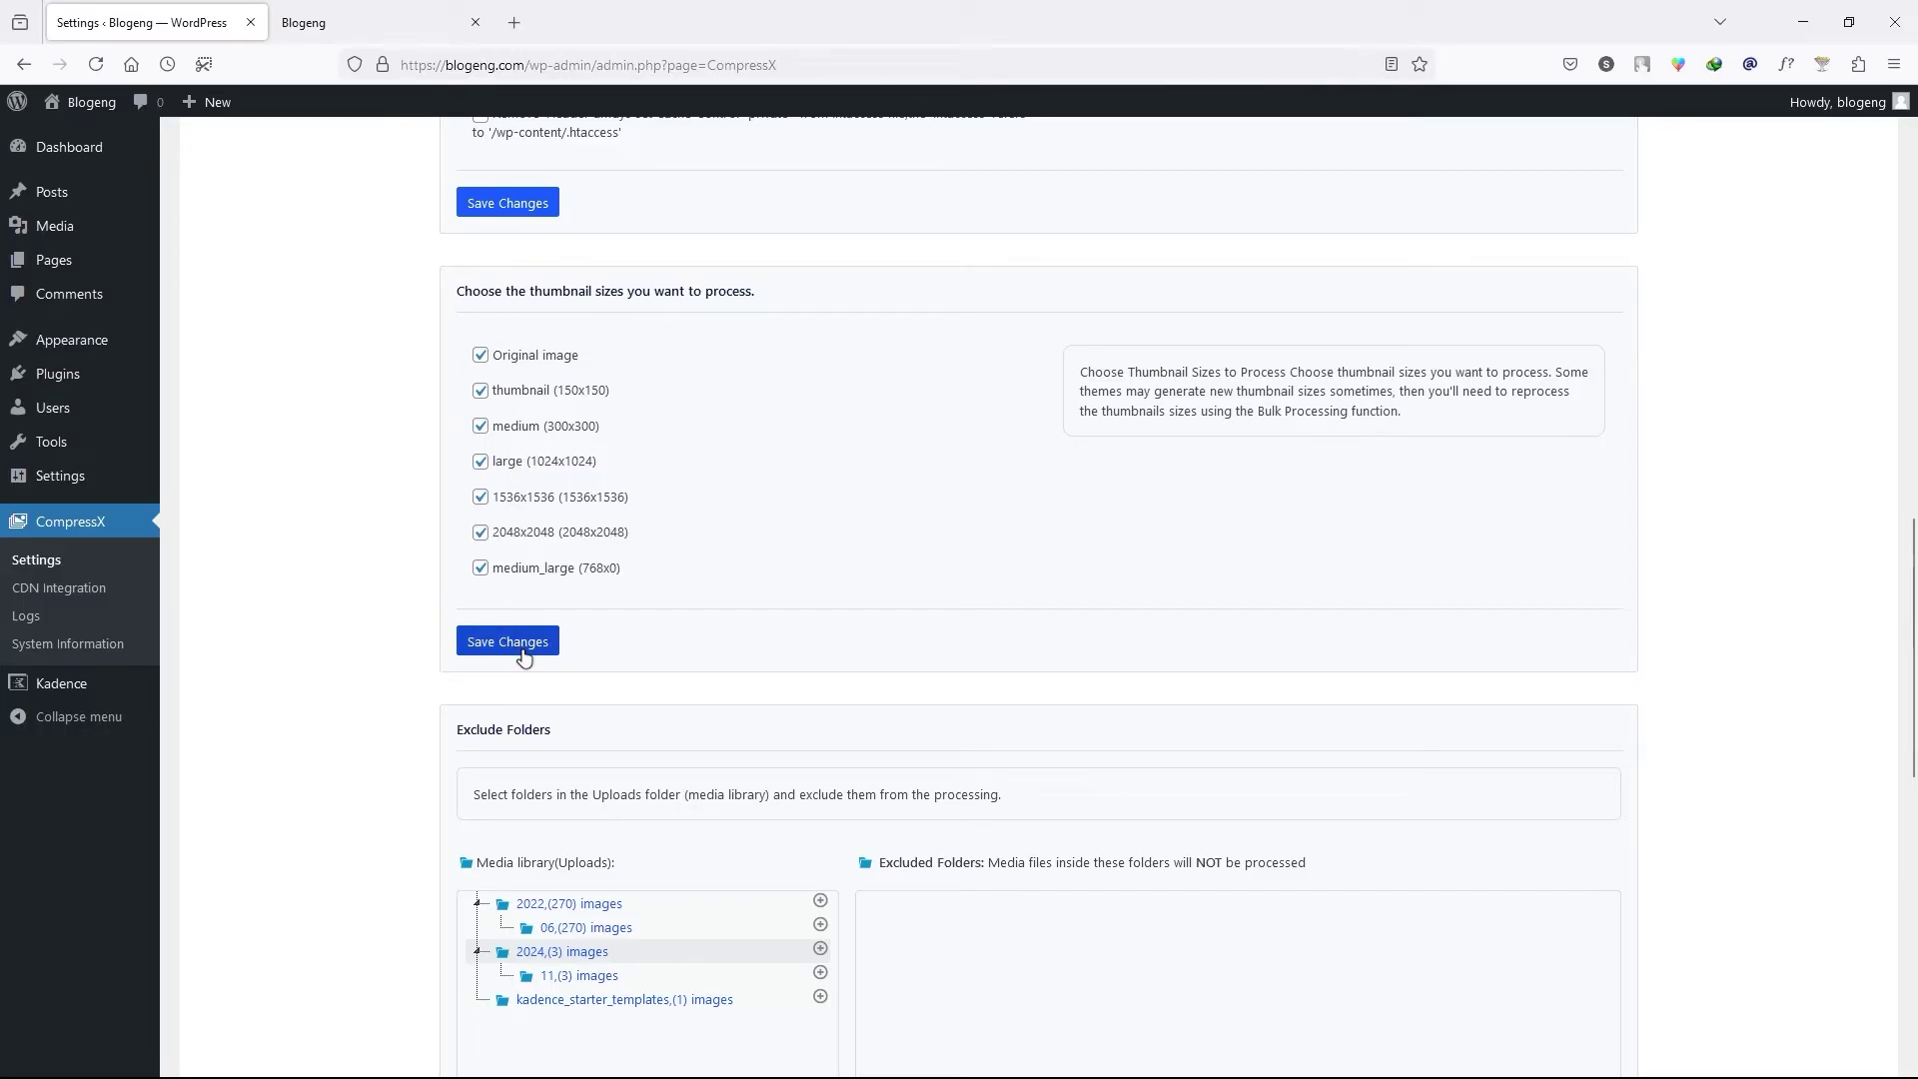
# Add 2022, 2022/06, 2024/11 and kadence_starter_templates to Excluded Folders, then remove them all
pyautogui.scroll(-2, 345, 627)
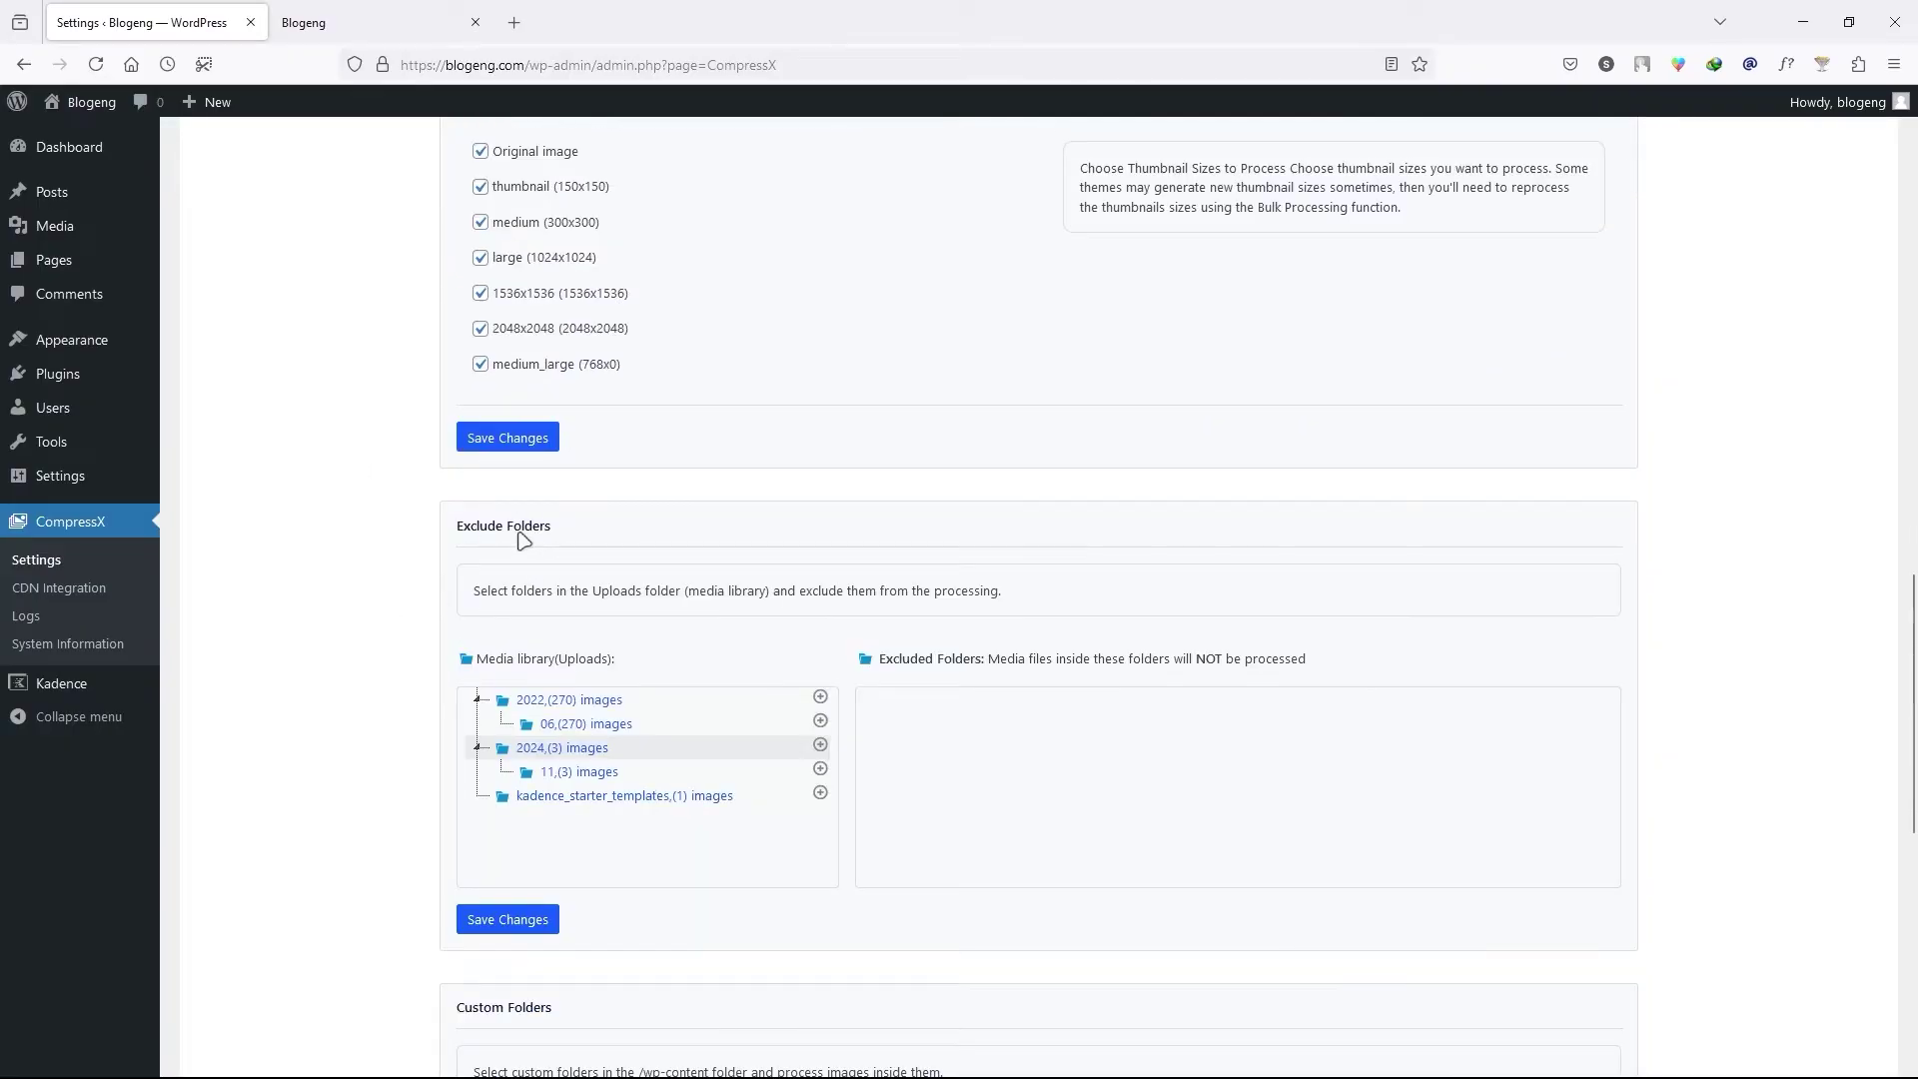
pyautogui.click(821, 716)
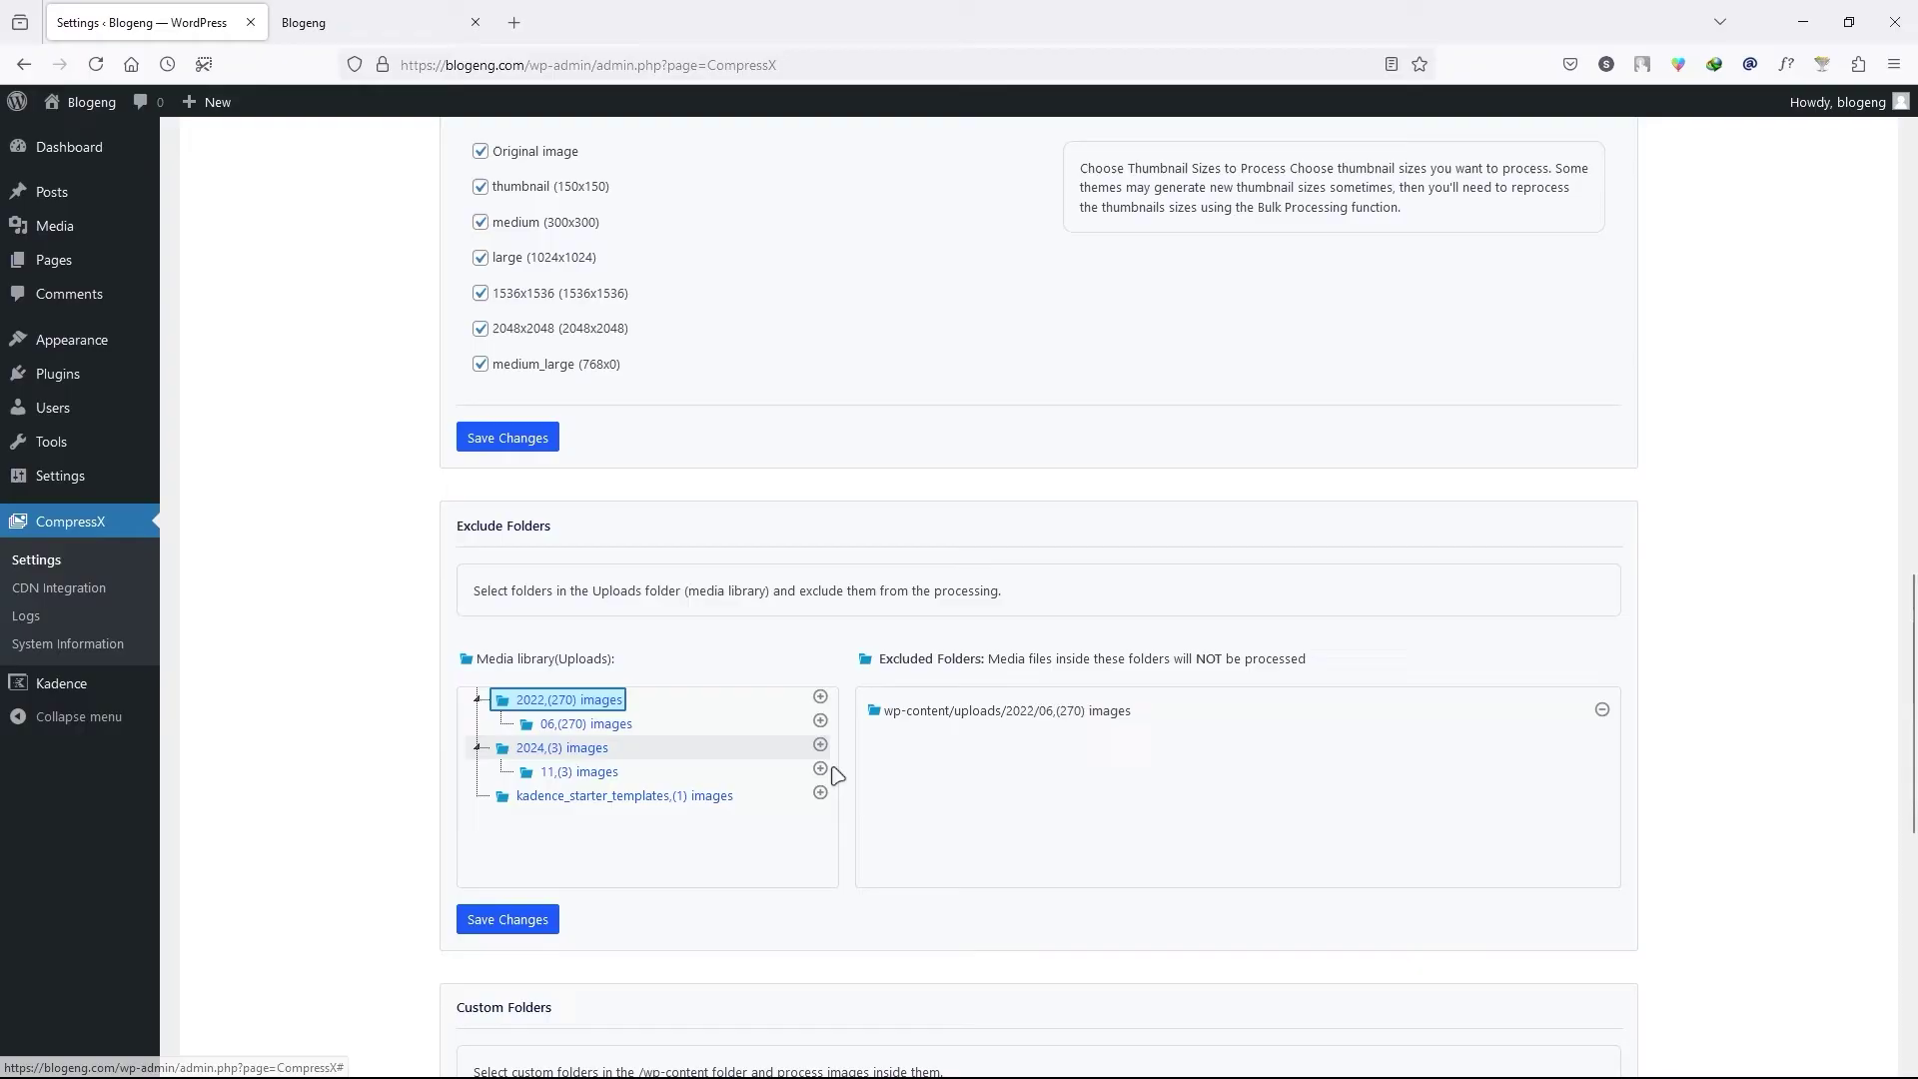
pyautogui.click(820, 698)
pyautogui.click(820, 769)
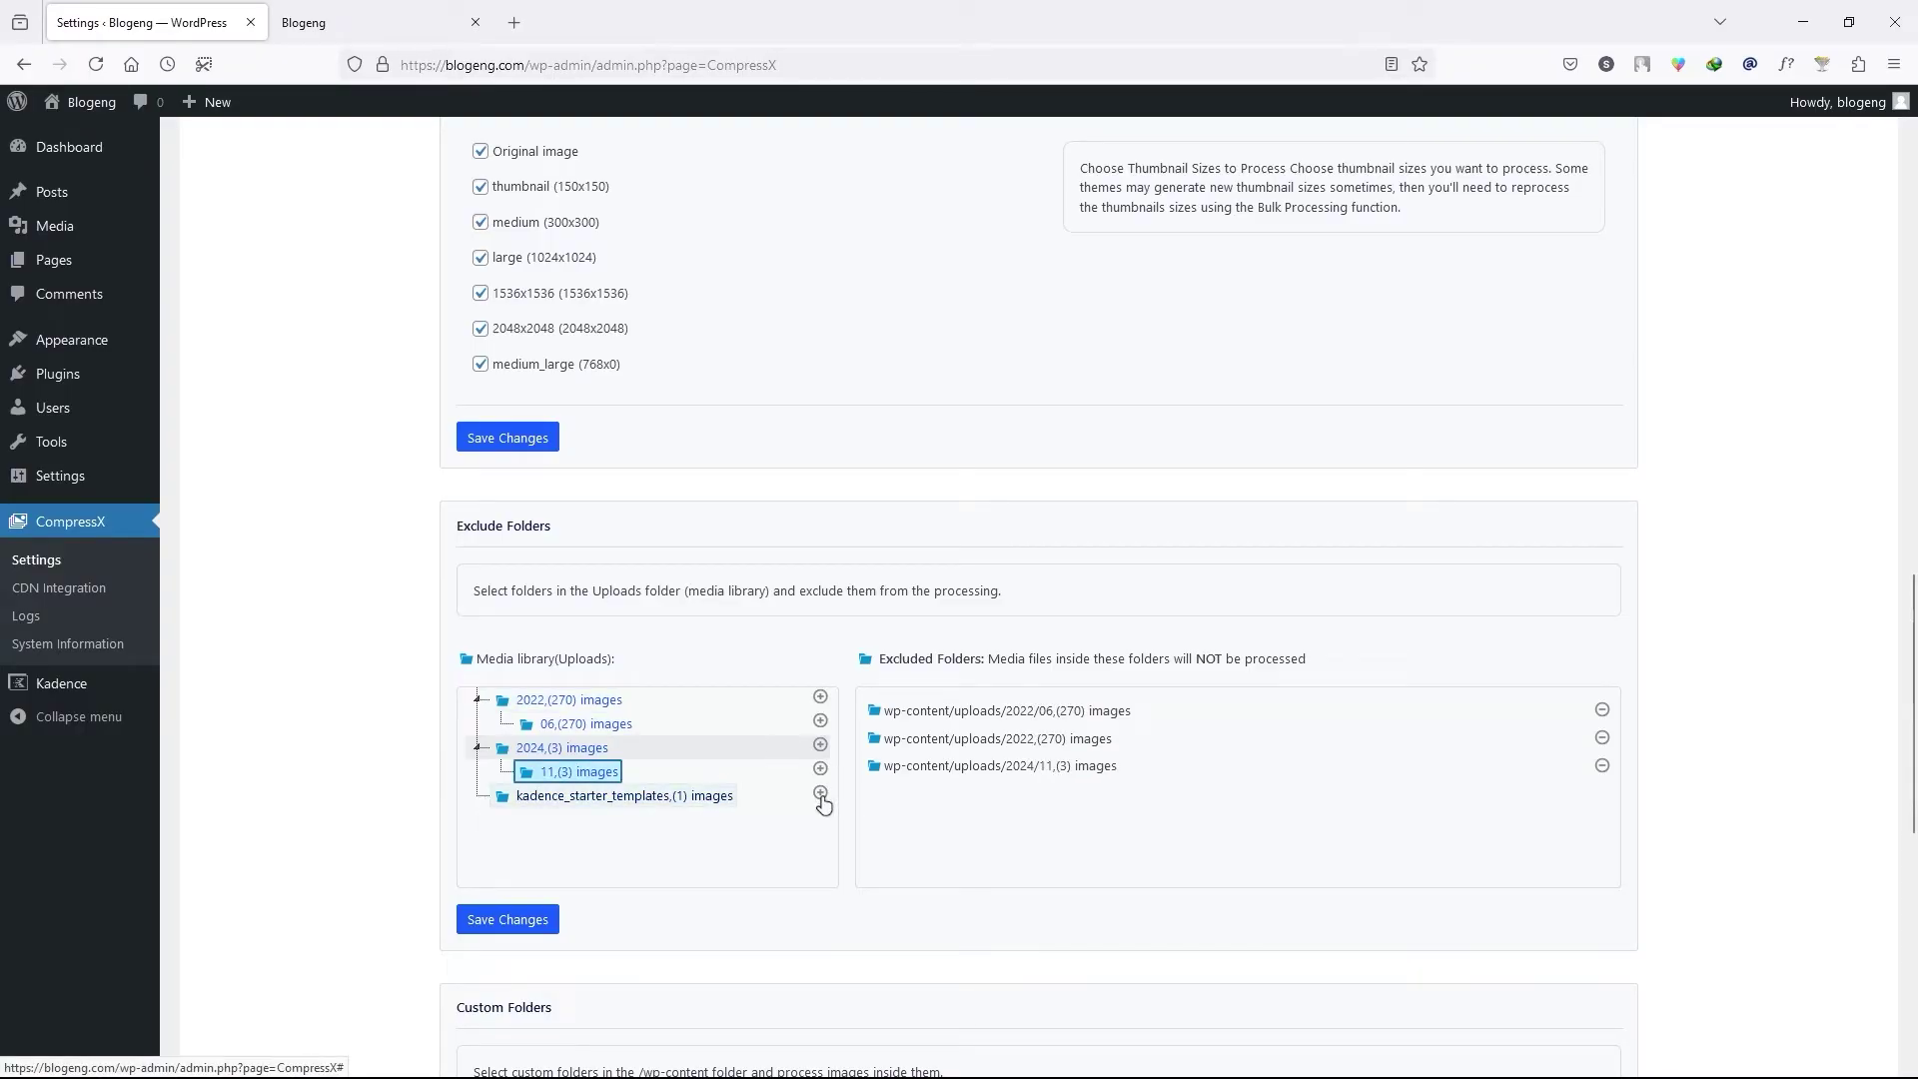
pyautogui.click(820, 793)
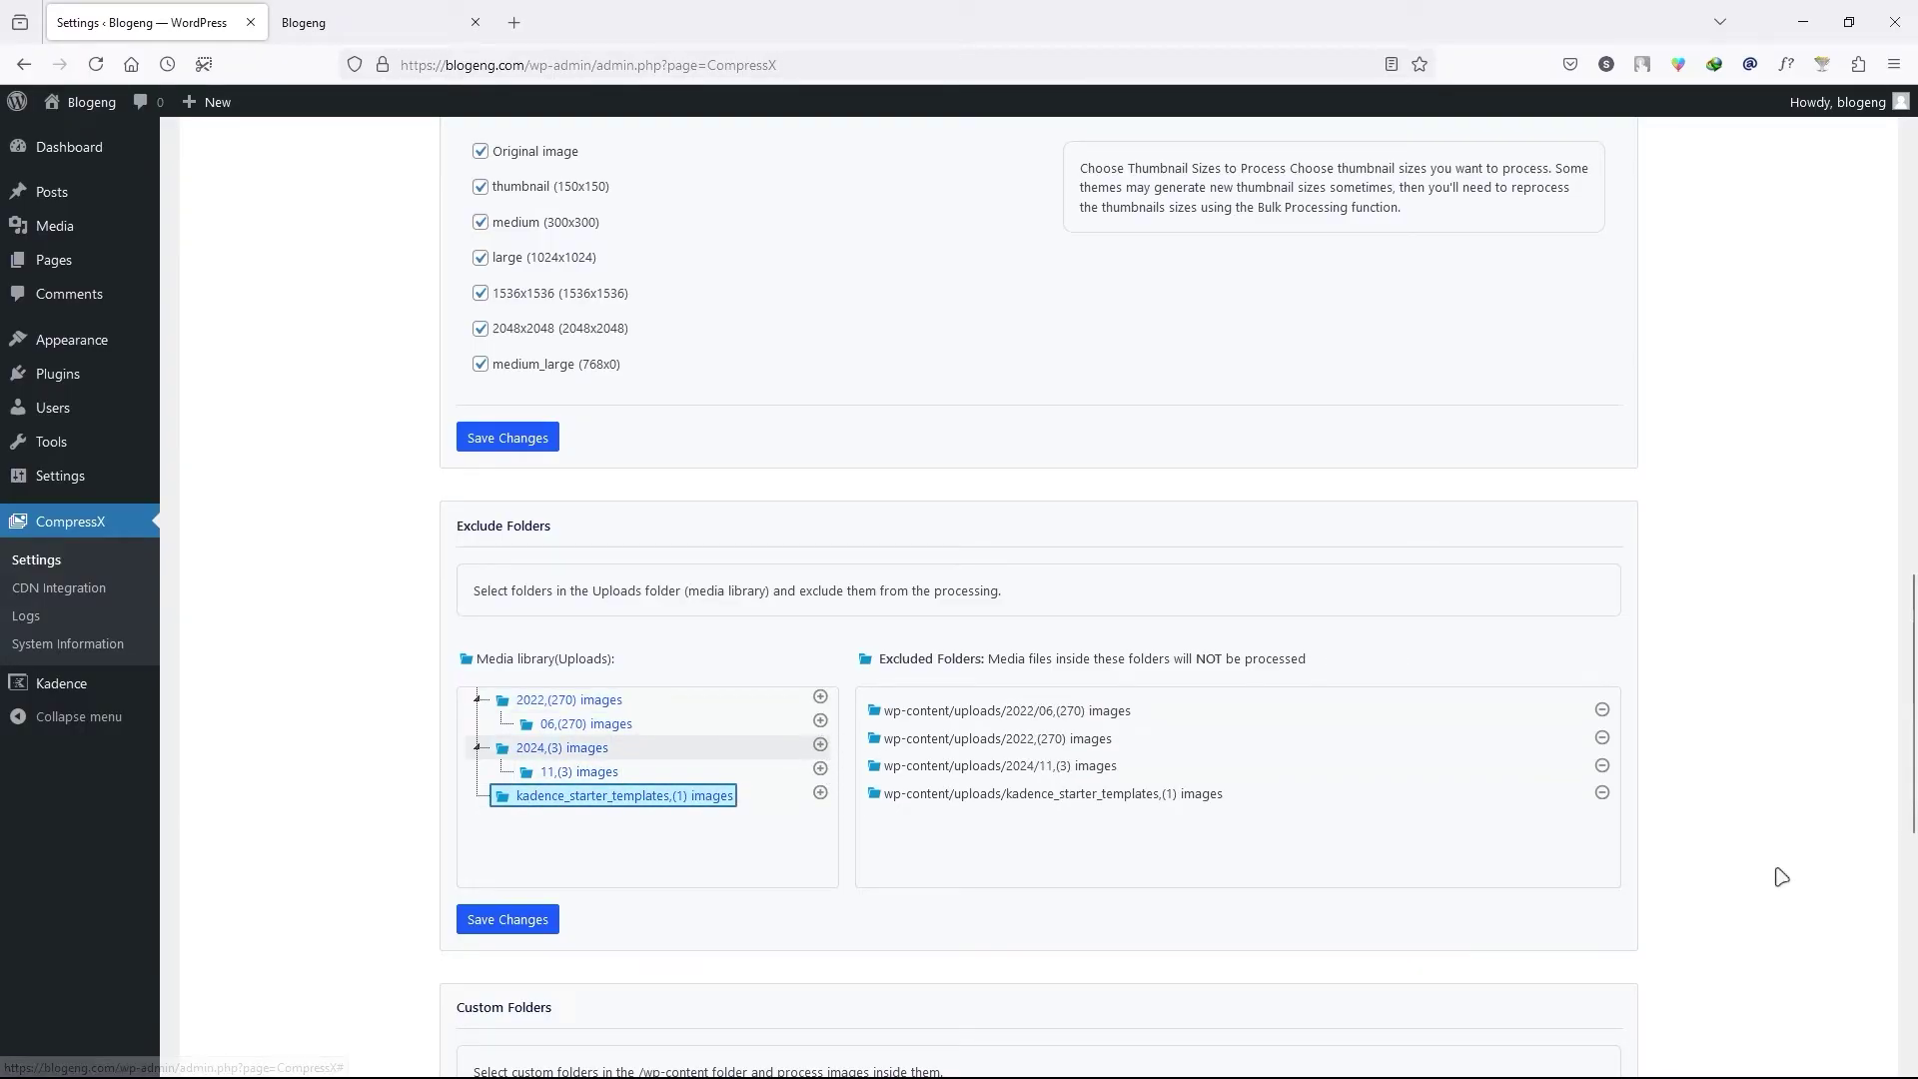
pyautogui.click(1603, 793)
pyautogui.click(1602, 765)
pyautogui.click(1603, 737)
pyautogui.click(1602, 710)
# Expand themes under Custom Folders and select the kadence theme folder
pyautogui.scroll(-3, 379, 670)
pyautogui.scroll(-3, 379, 669)
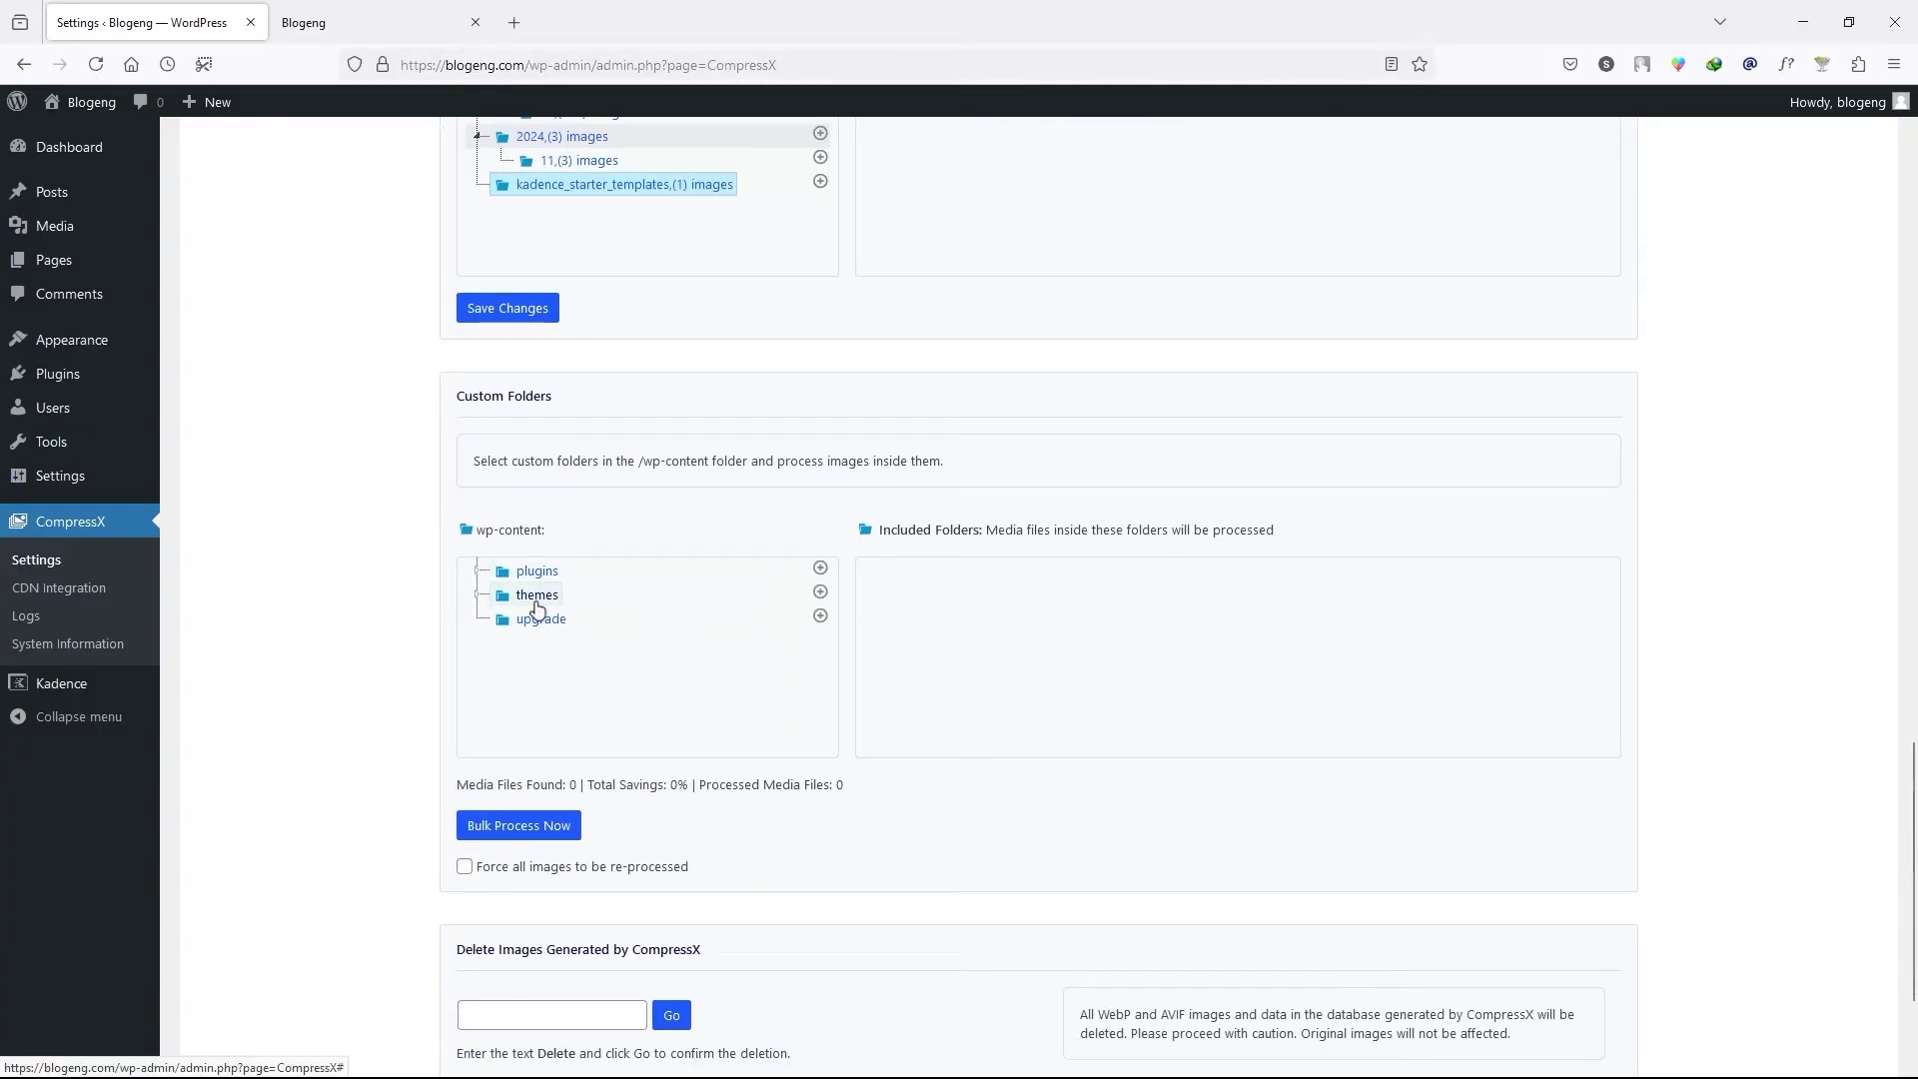
pyautogui.click(478, 596)
pyautogui.click(567, 621)
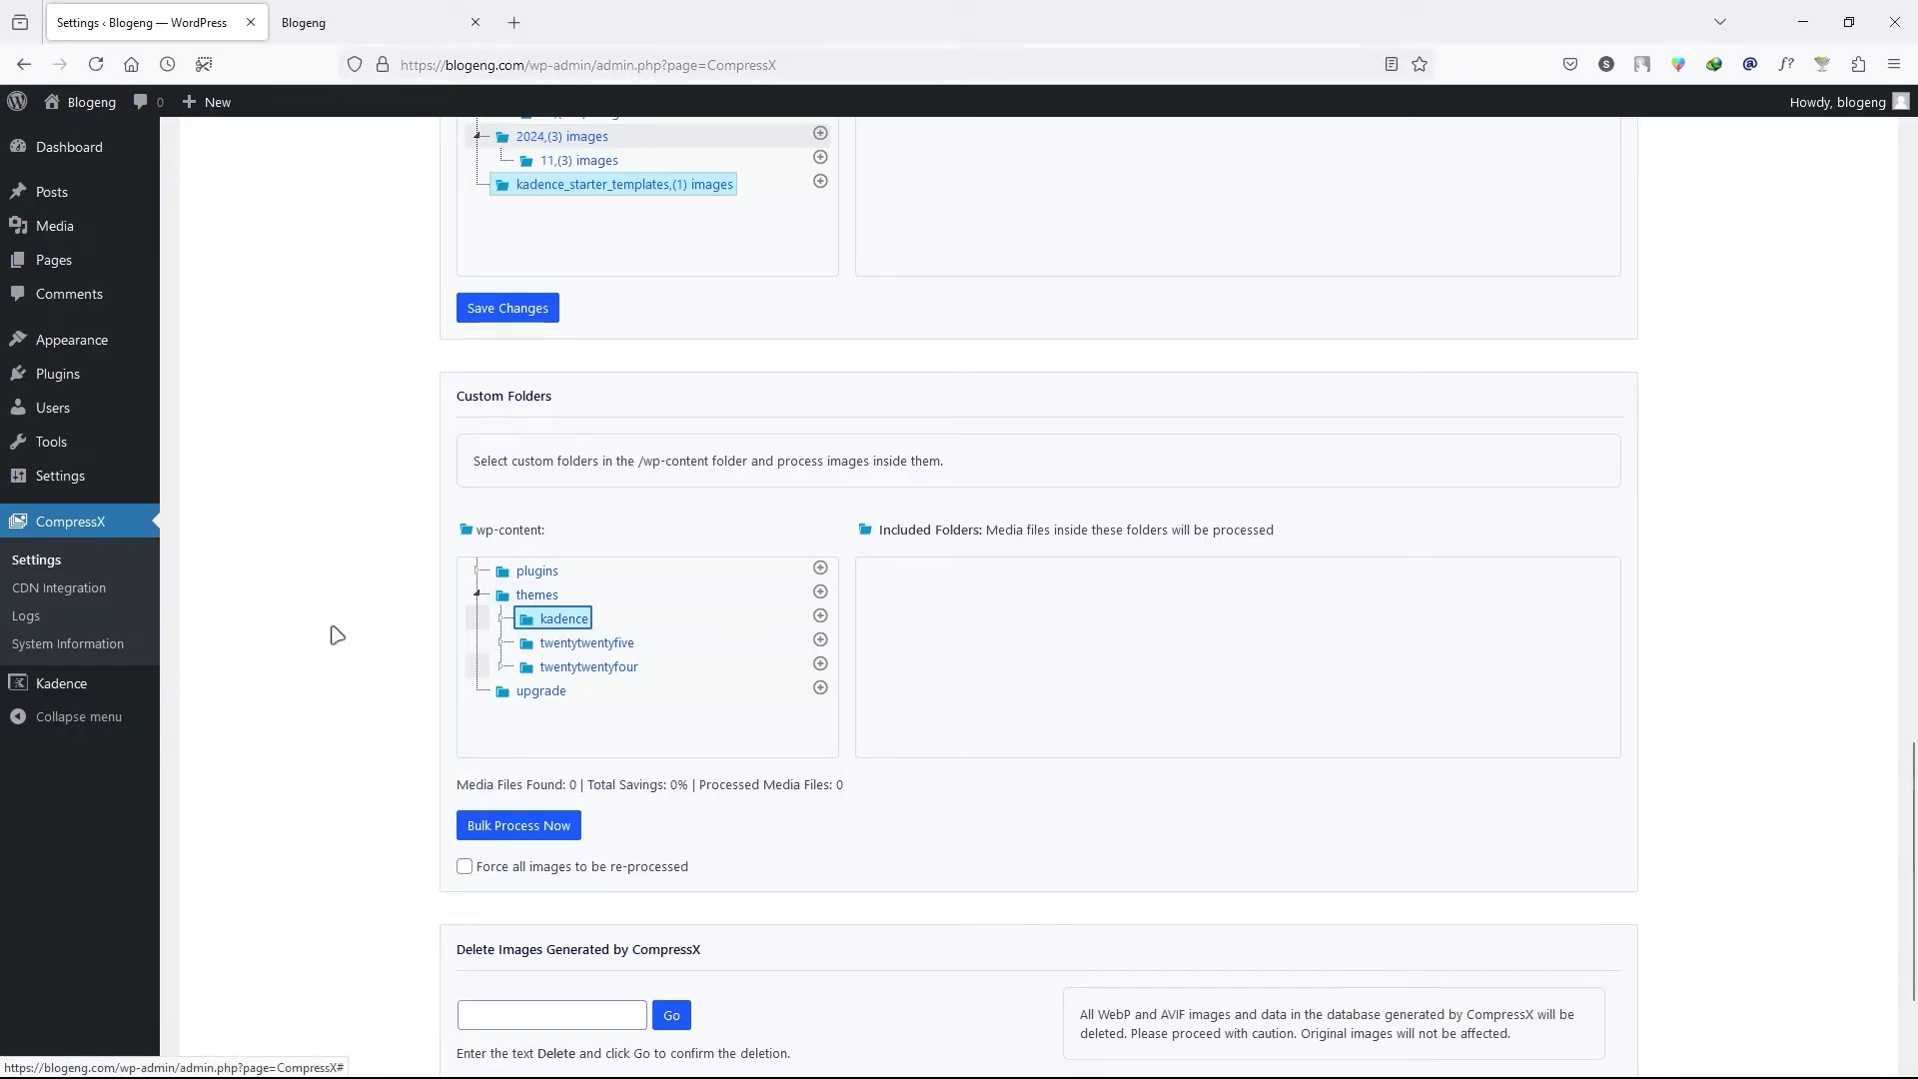
pyautogui.scroll(-3, 347, 633)
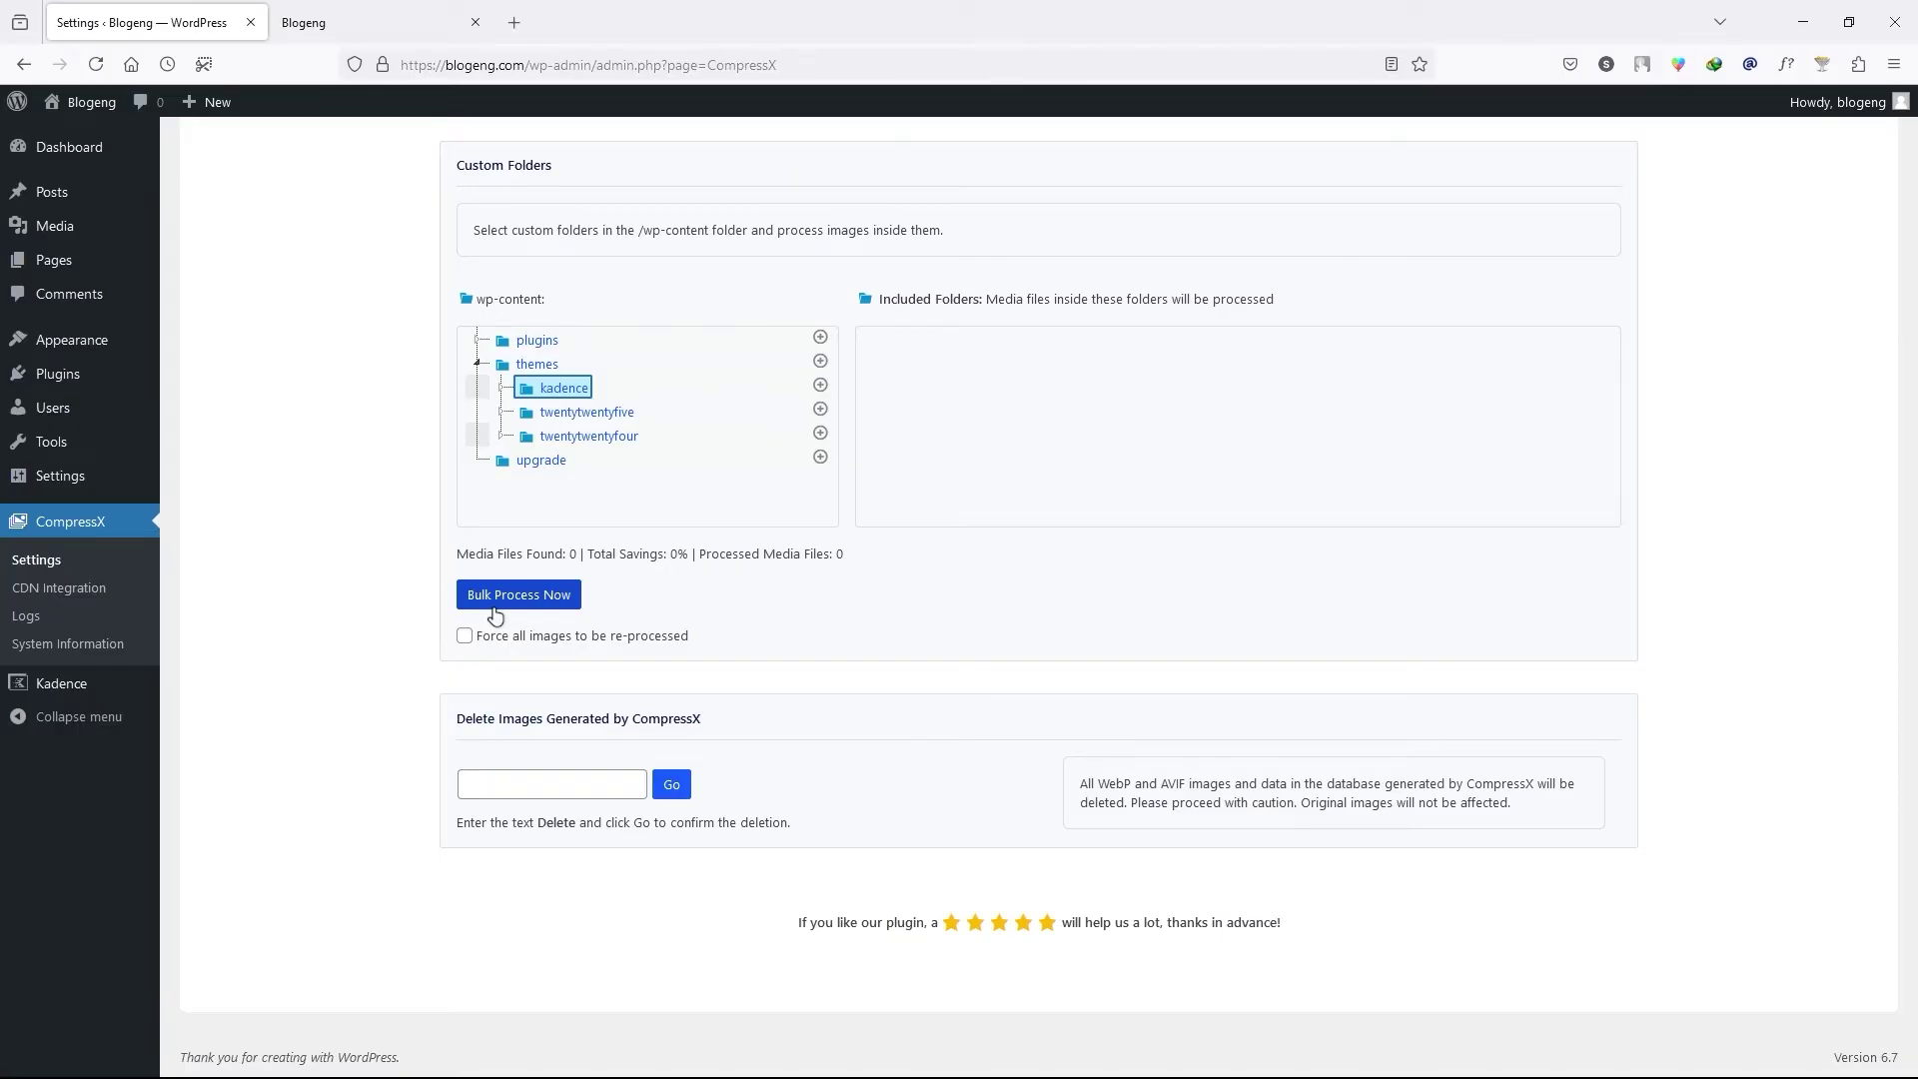
pyautogui.click(534, 784)
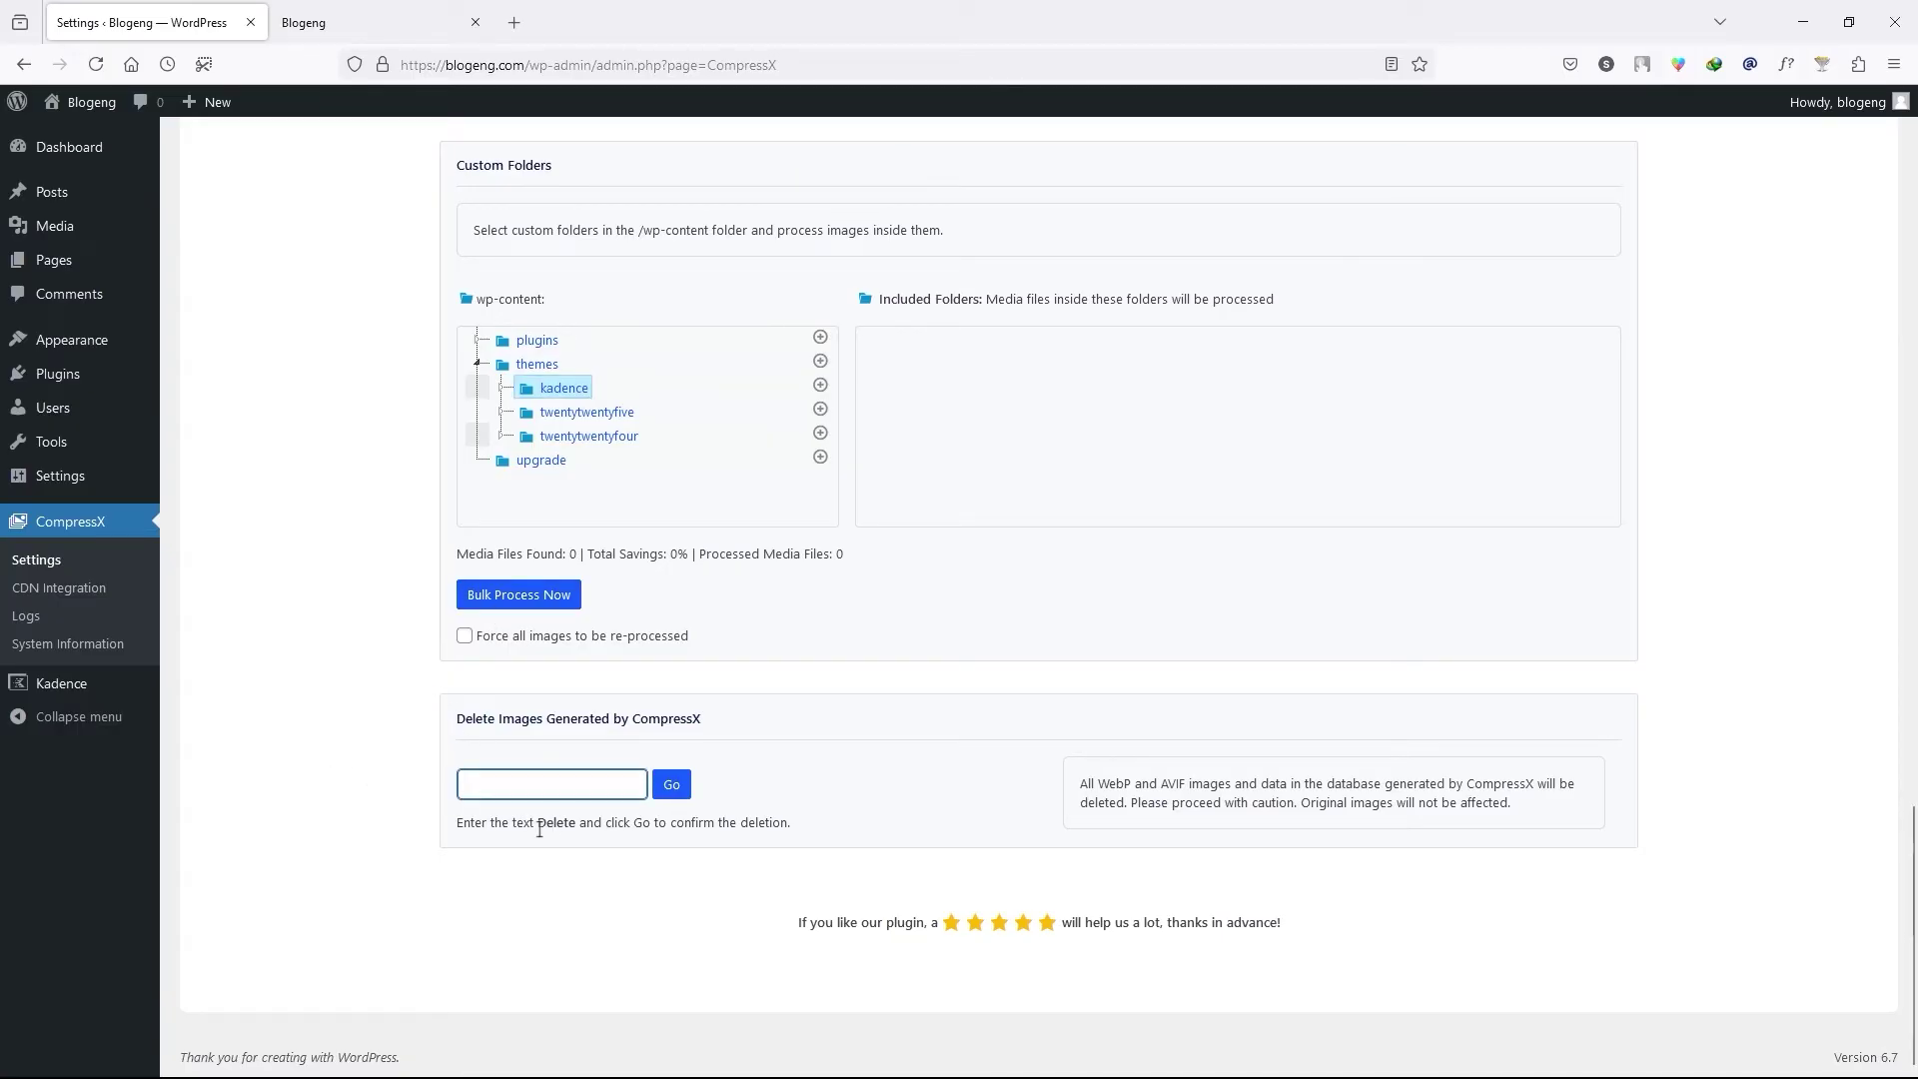
pyautogui.doubleClick(557, 824)
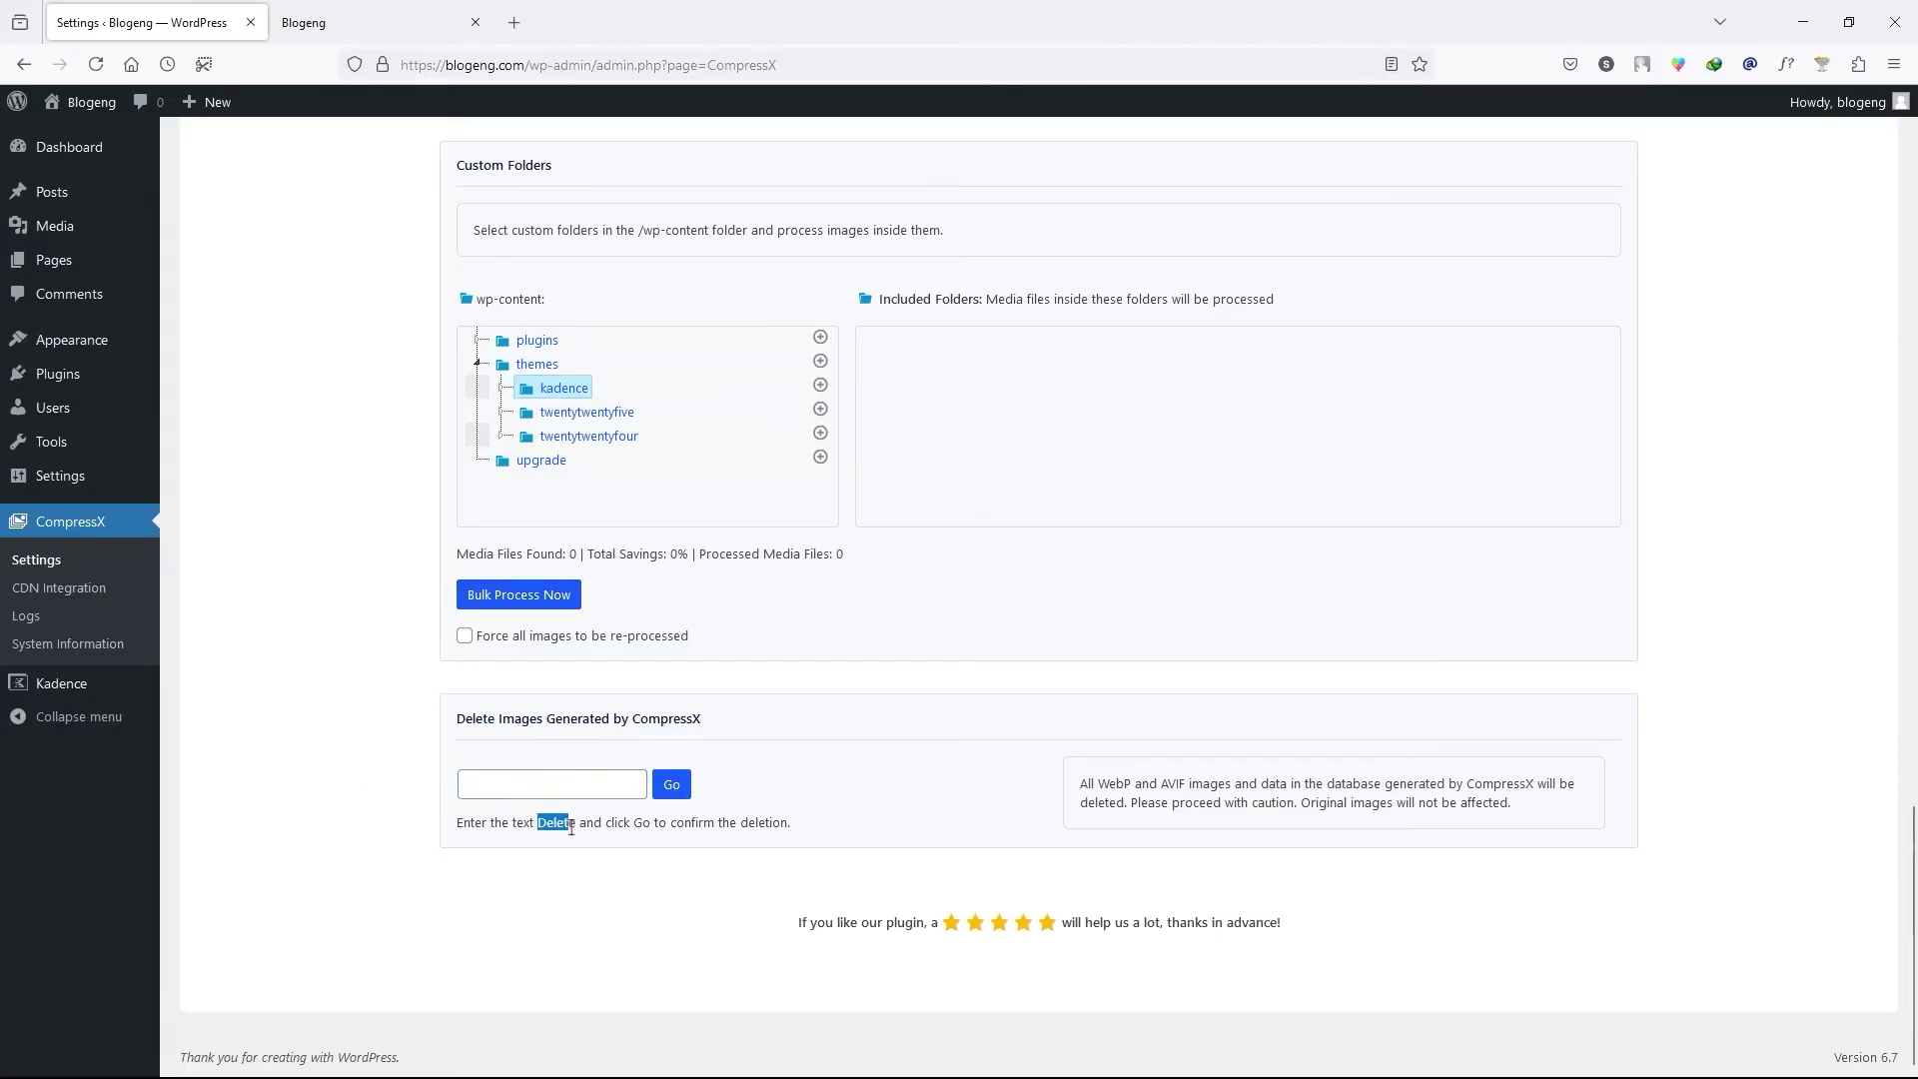
pyautogui.click(544, 779)
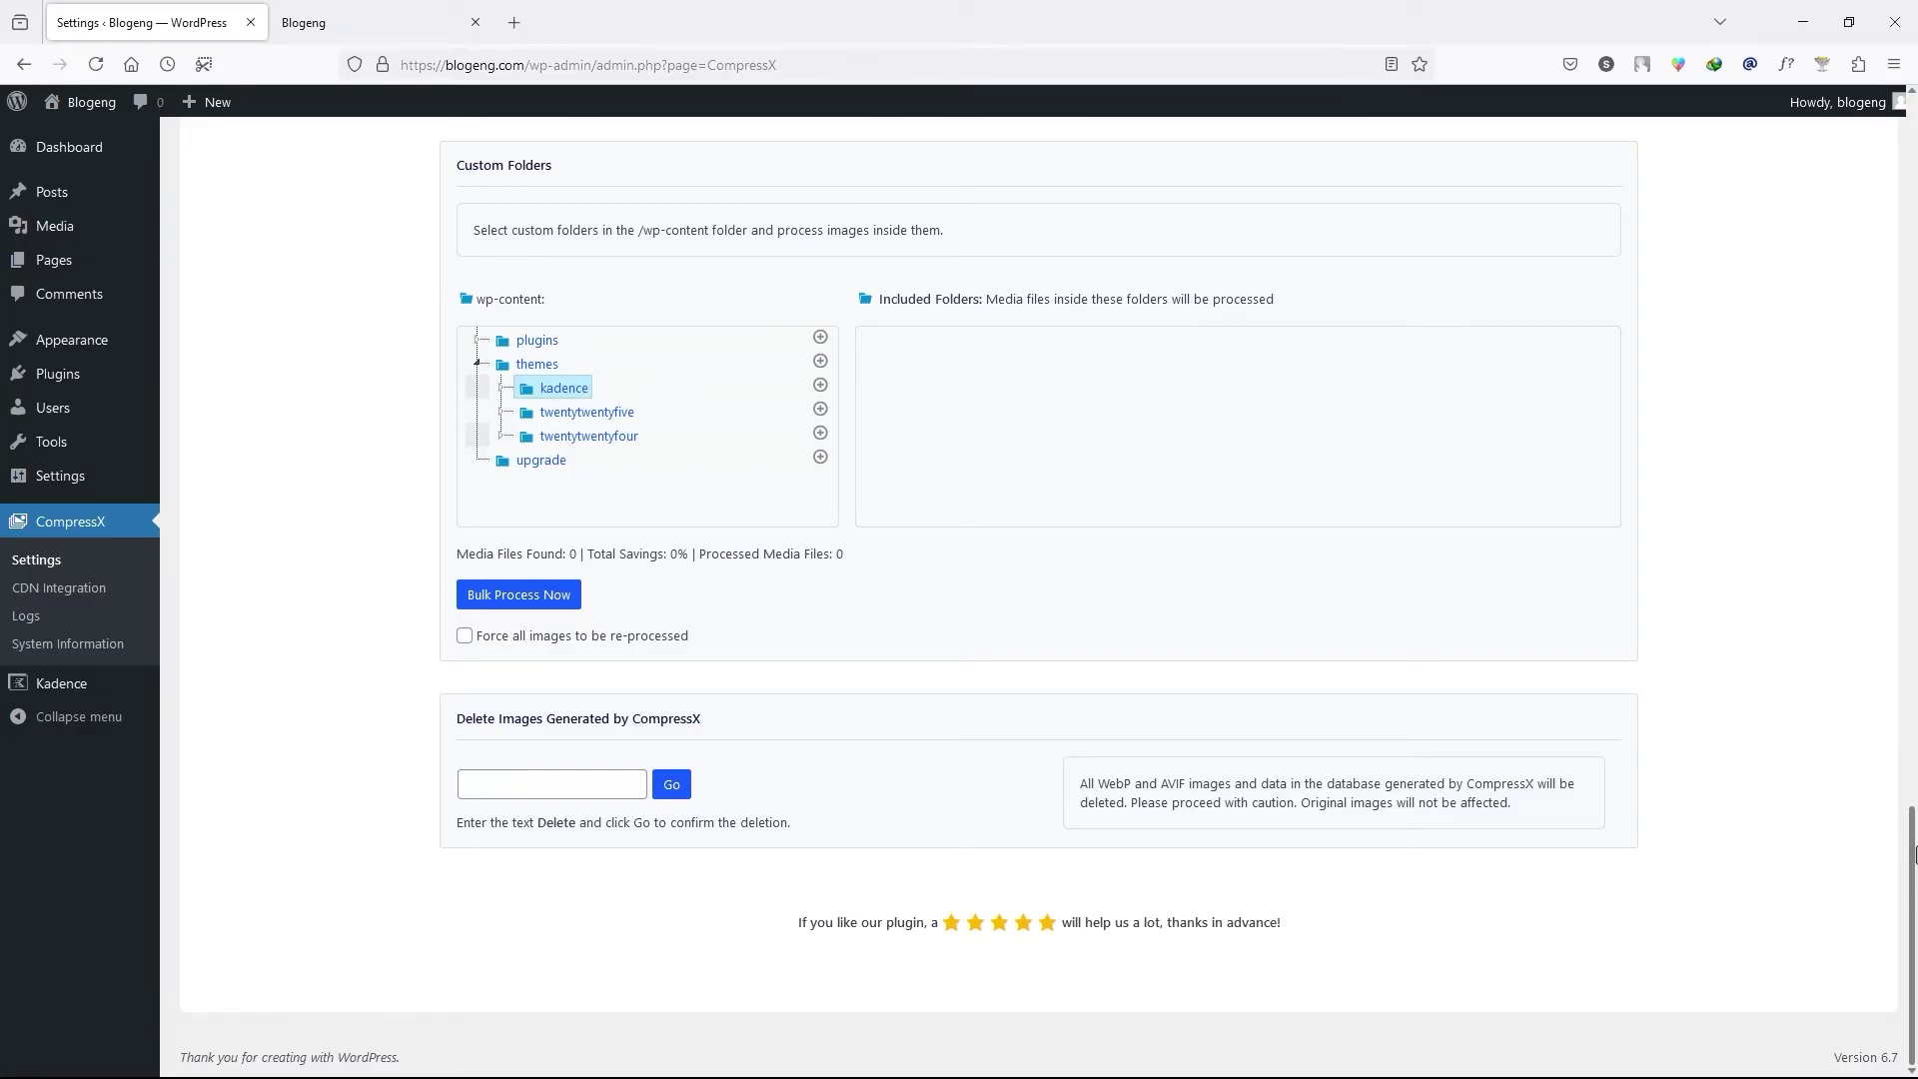
pyautogui.moveTo(1913, 839); pyautogui.dragTo(1913, 130)
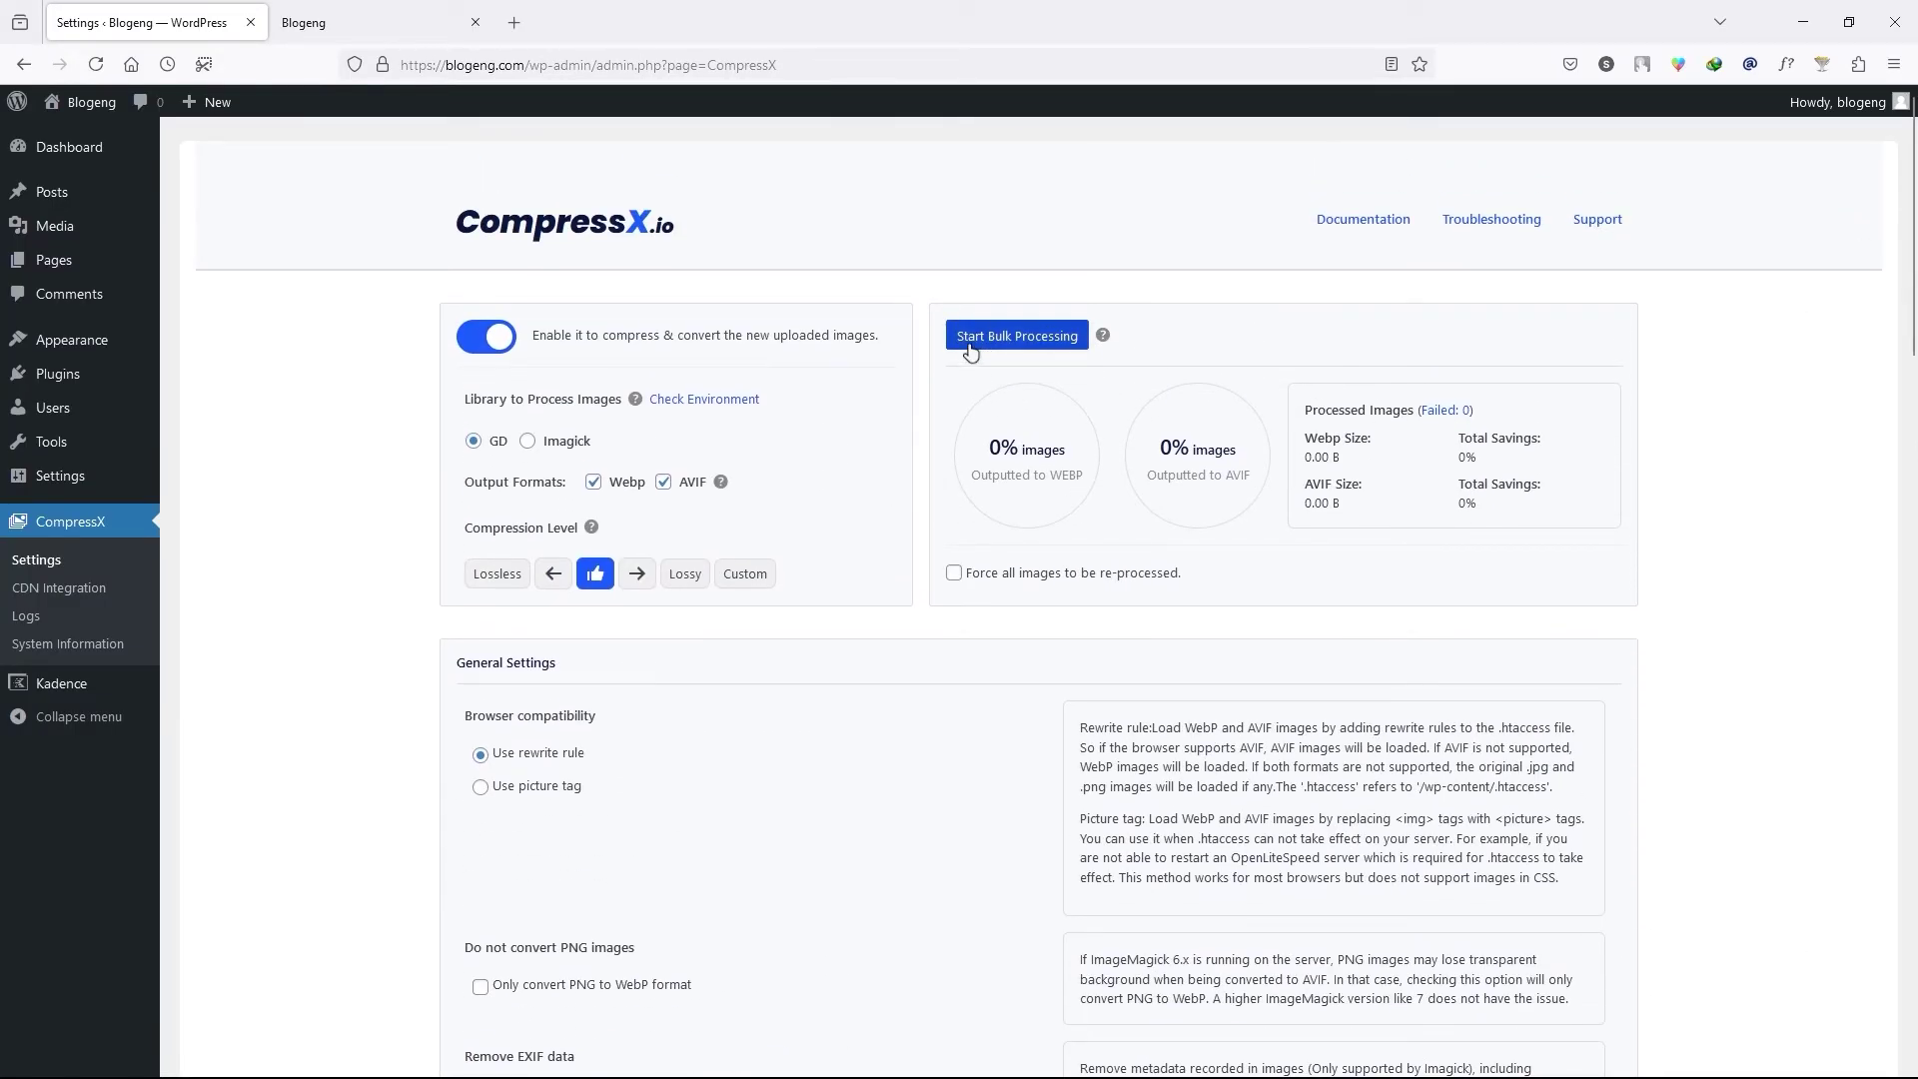
# Run bulk processing so all 59 images convert to WebP and AVIF with 0 failures
pyautogui.click(1017, 336)
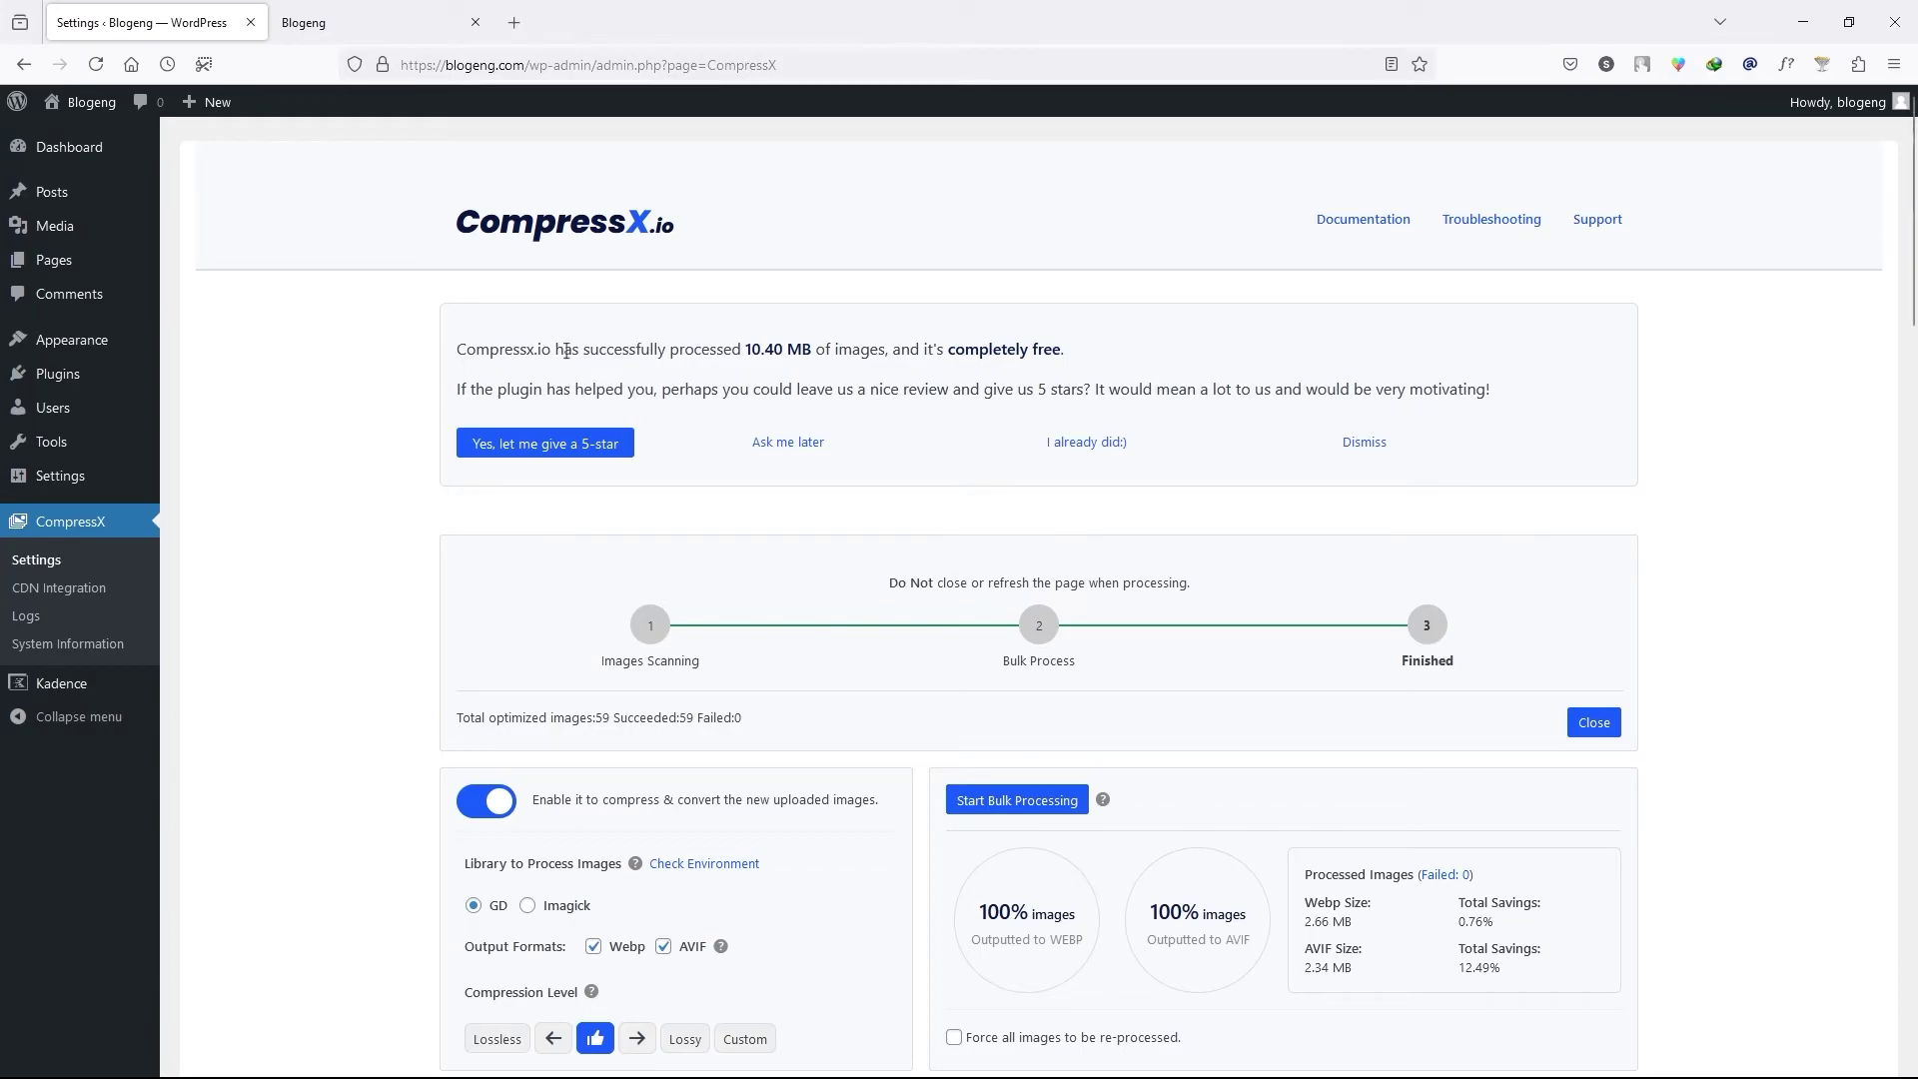
pyautogui.moveTo(459, 349); pyautogui.dragTo(541, 349)
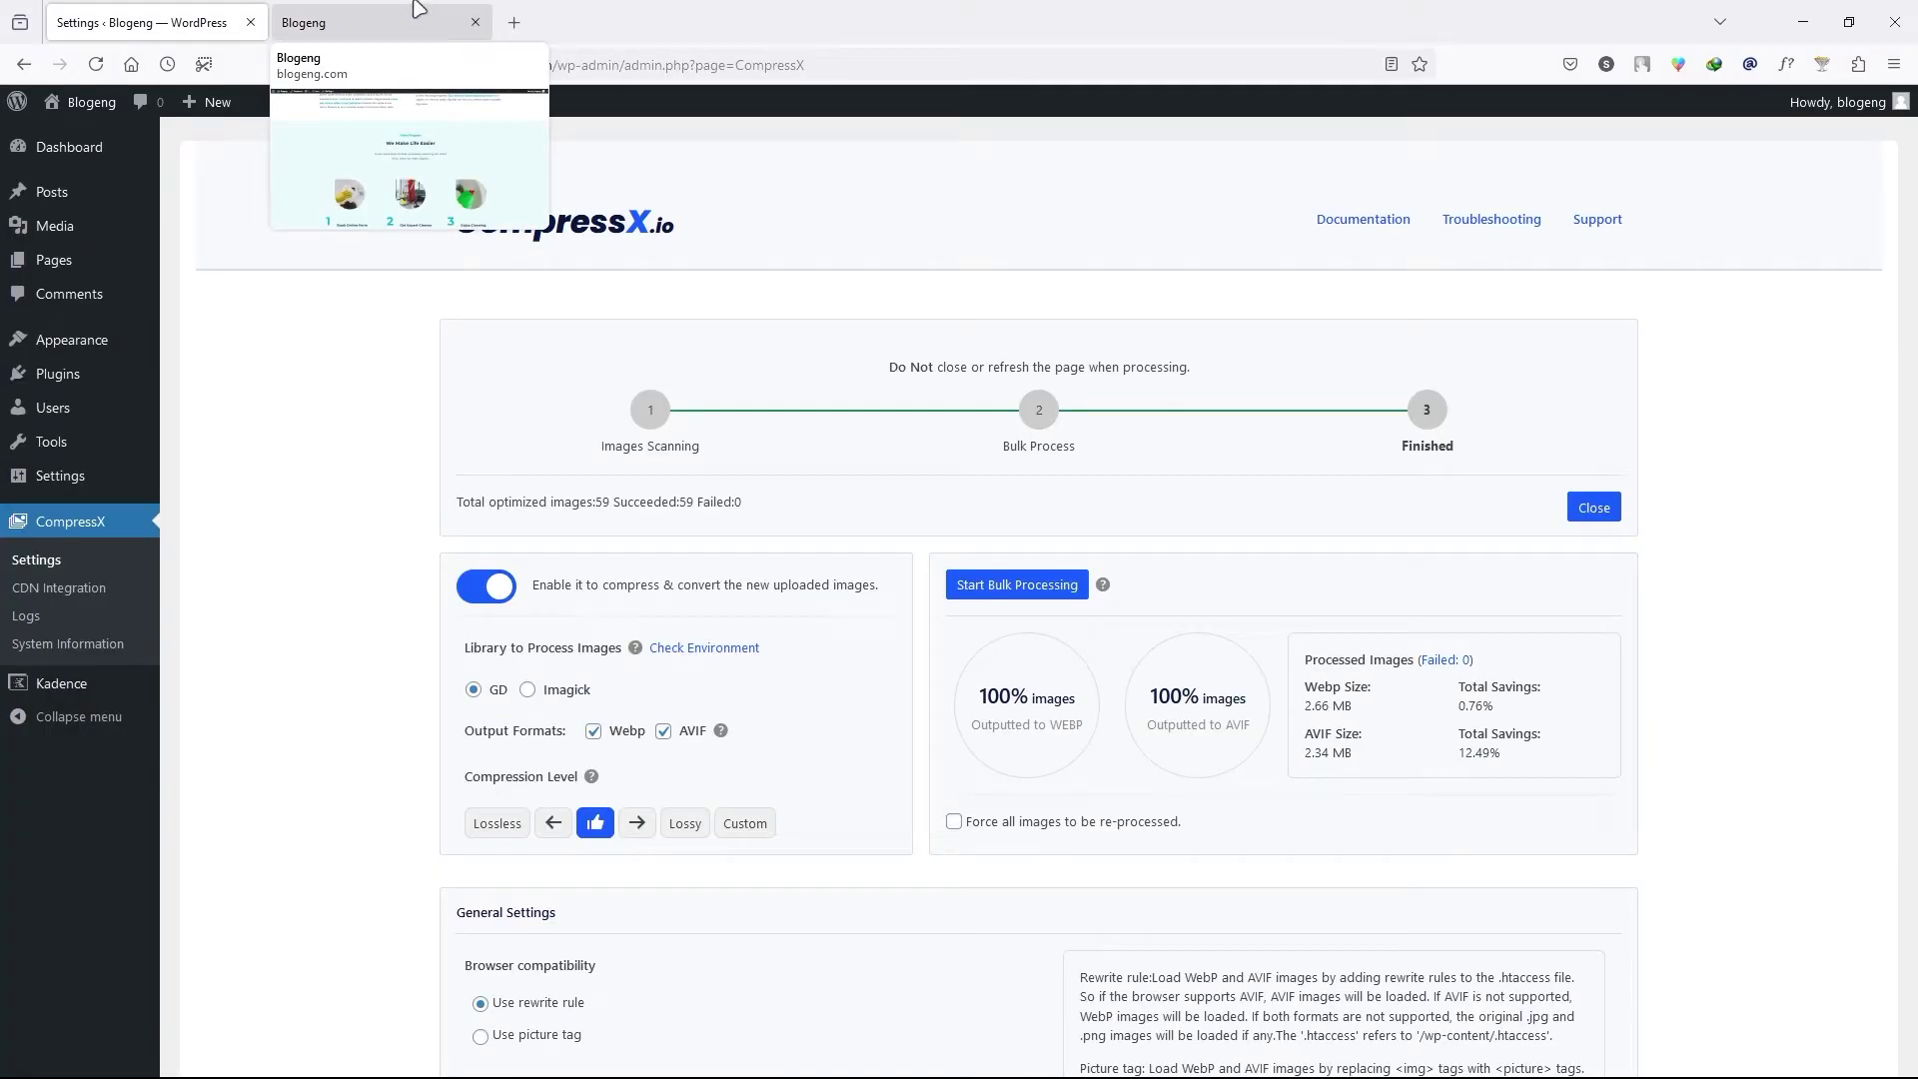
# Close the old site tab, reopen the Blogeng homepage in a new tab and scroll down
pyautogui.click(480, 28)
pyautogui.click(478, 23)
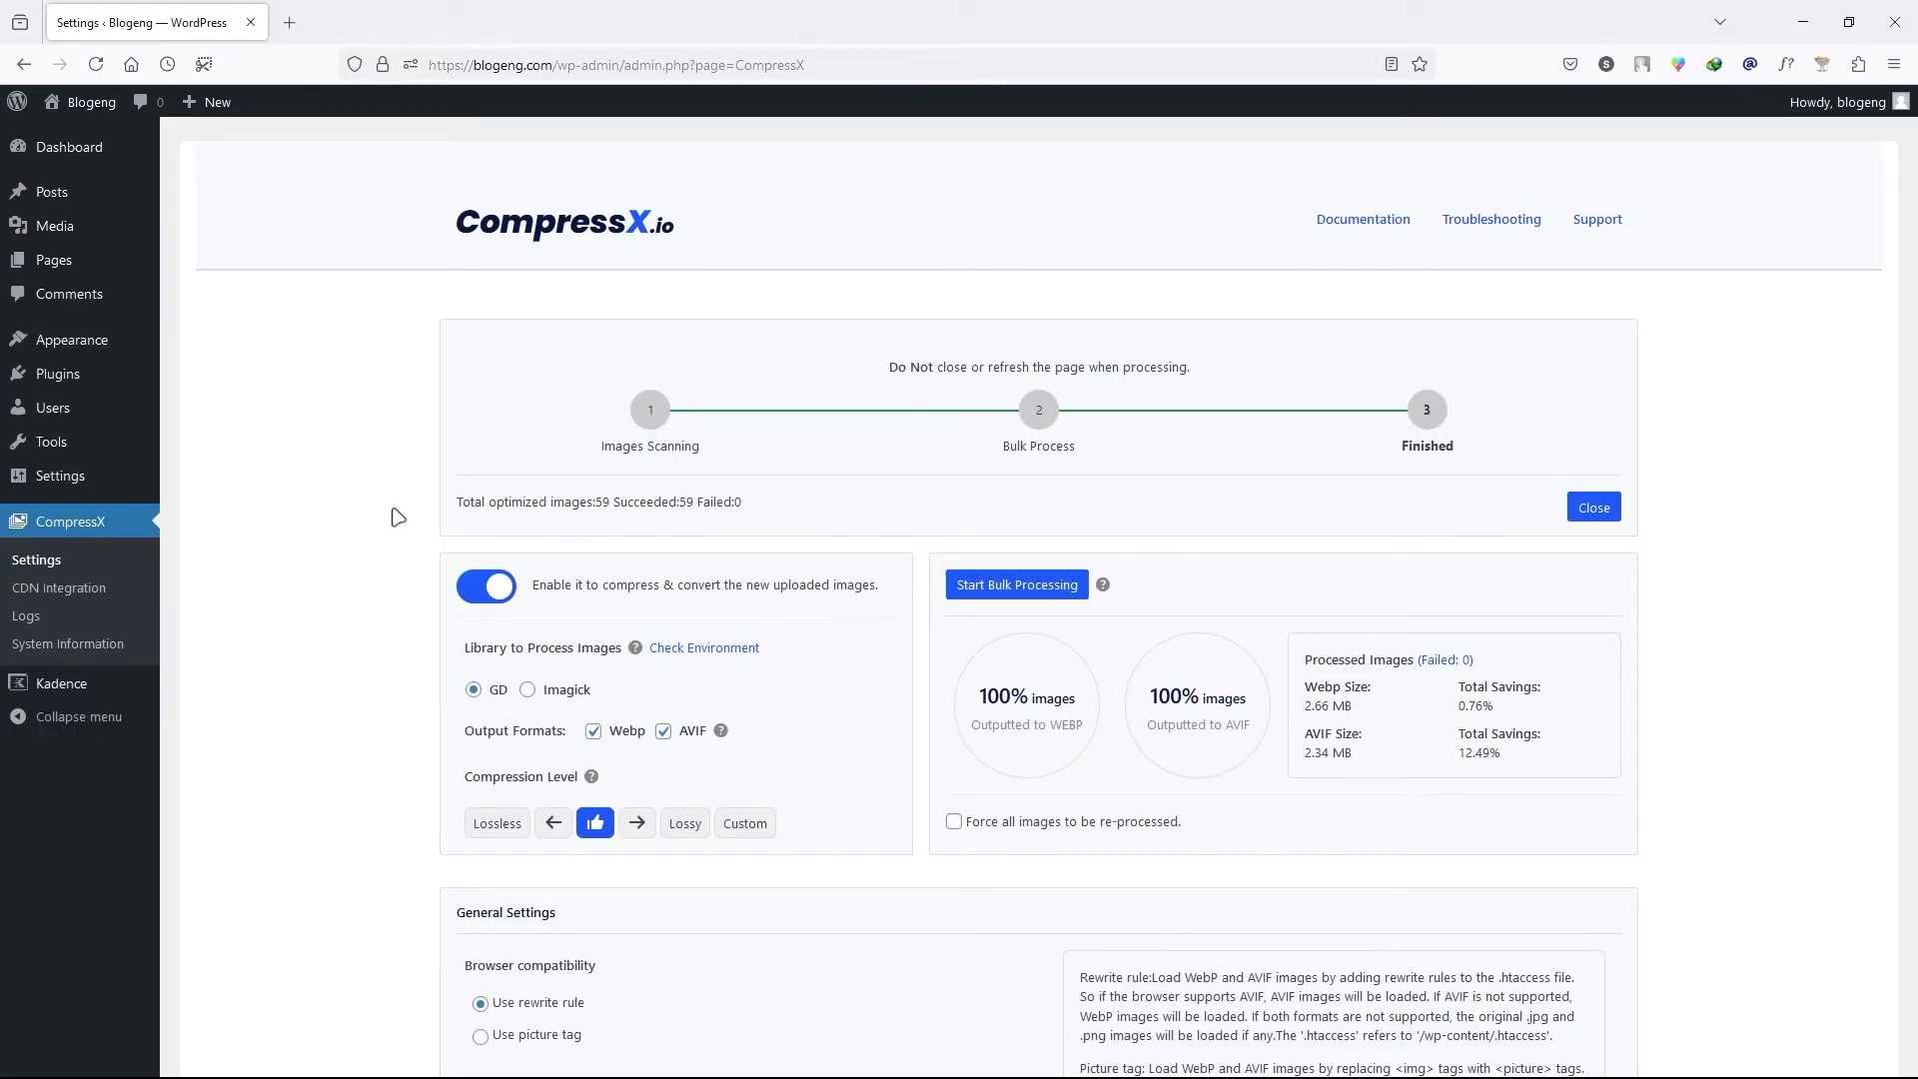
pyautogui.rightClick(88, 131)
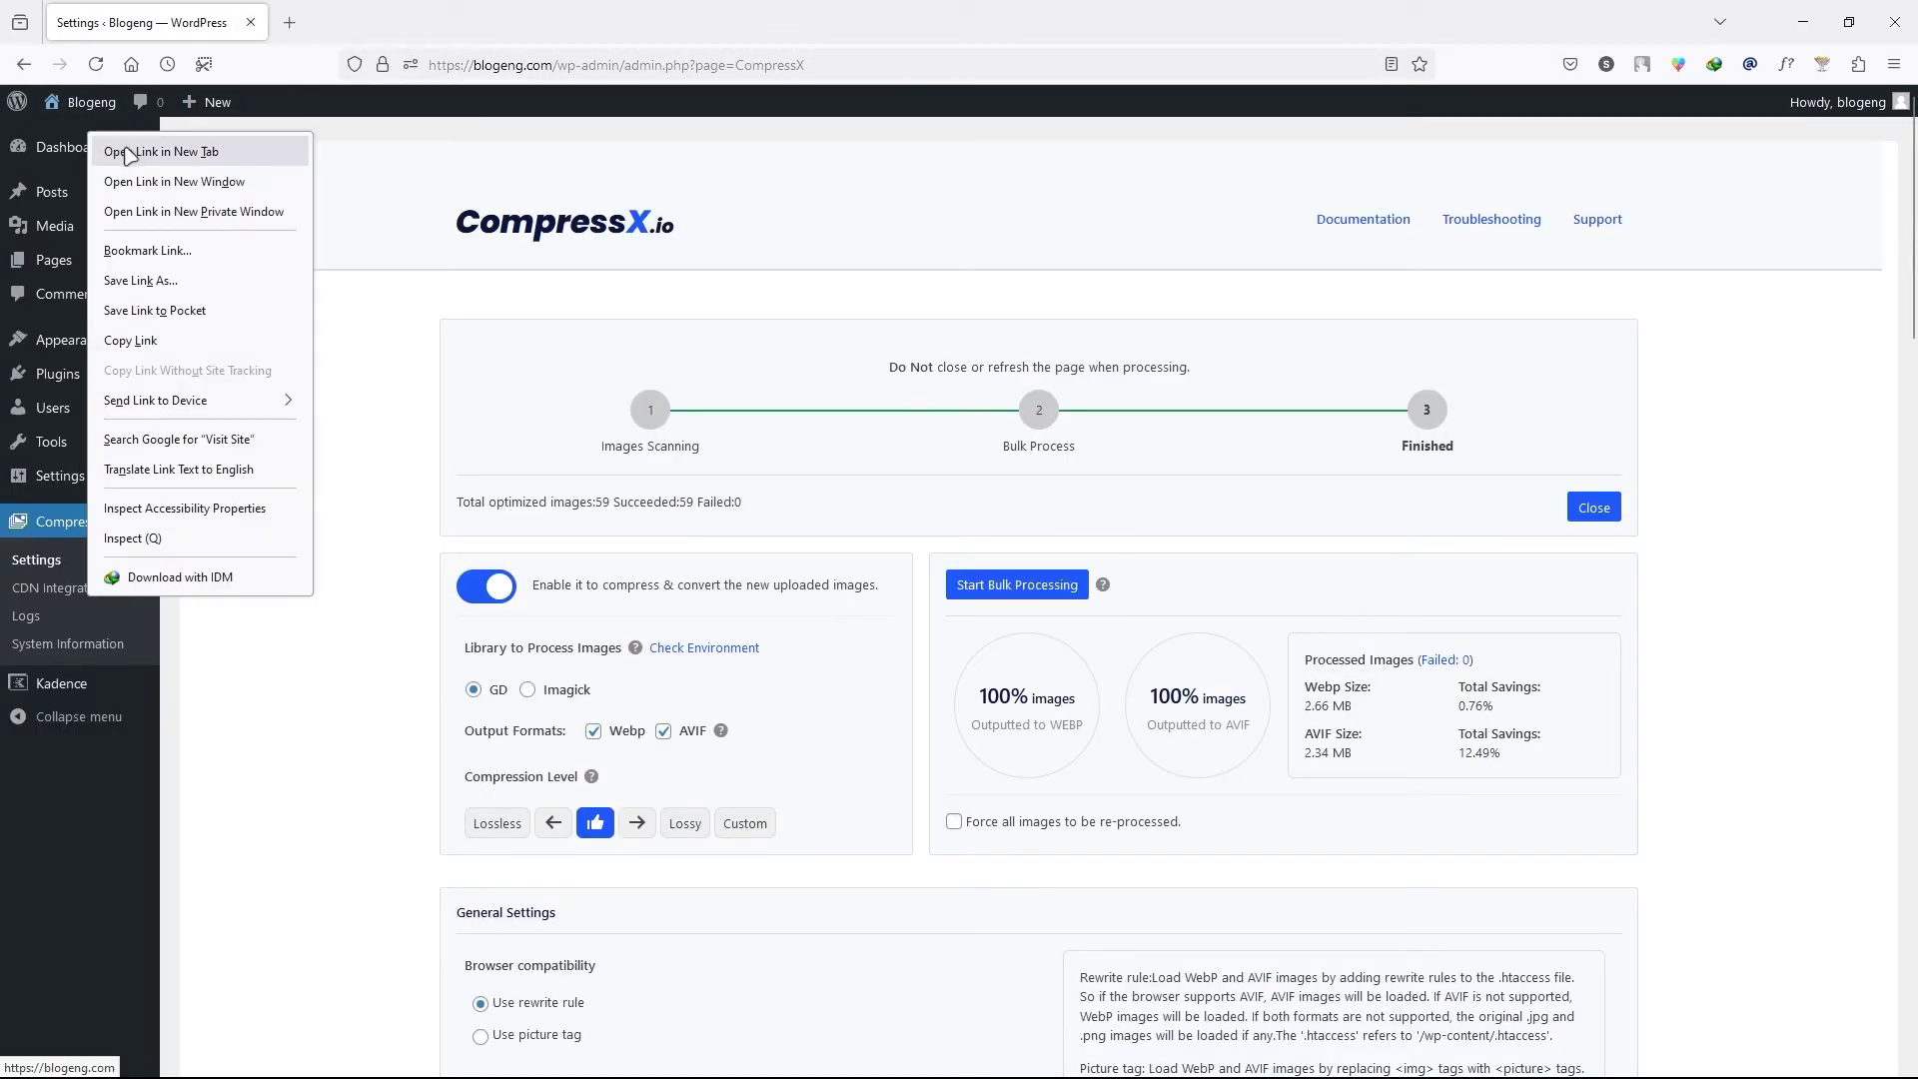
pyautogui.click(128, 152)
pyautogui.click(390, 20)
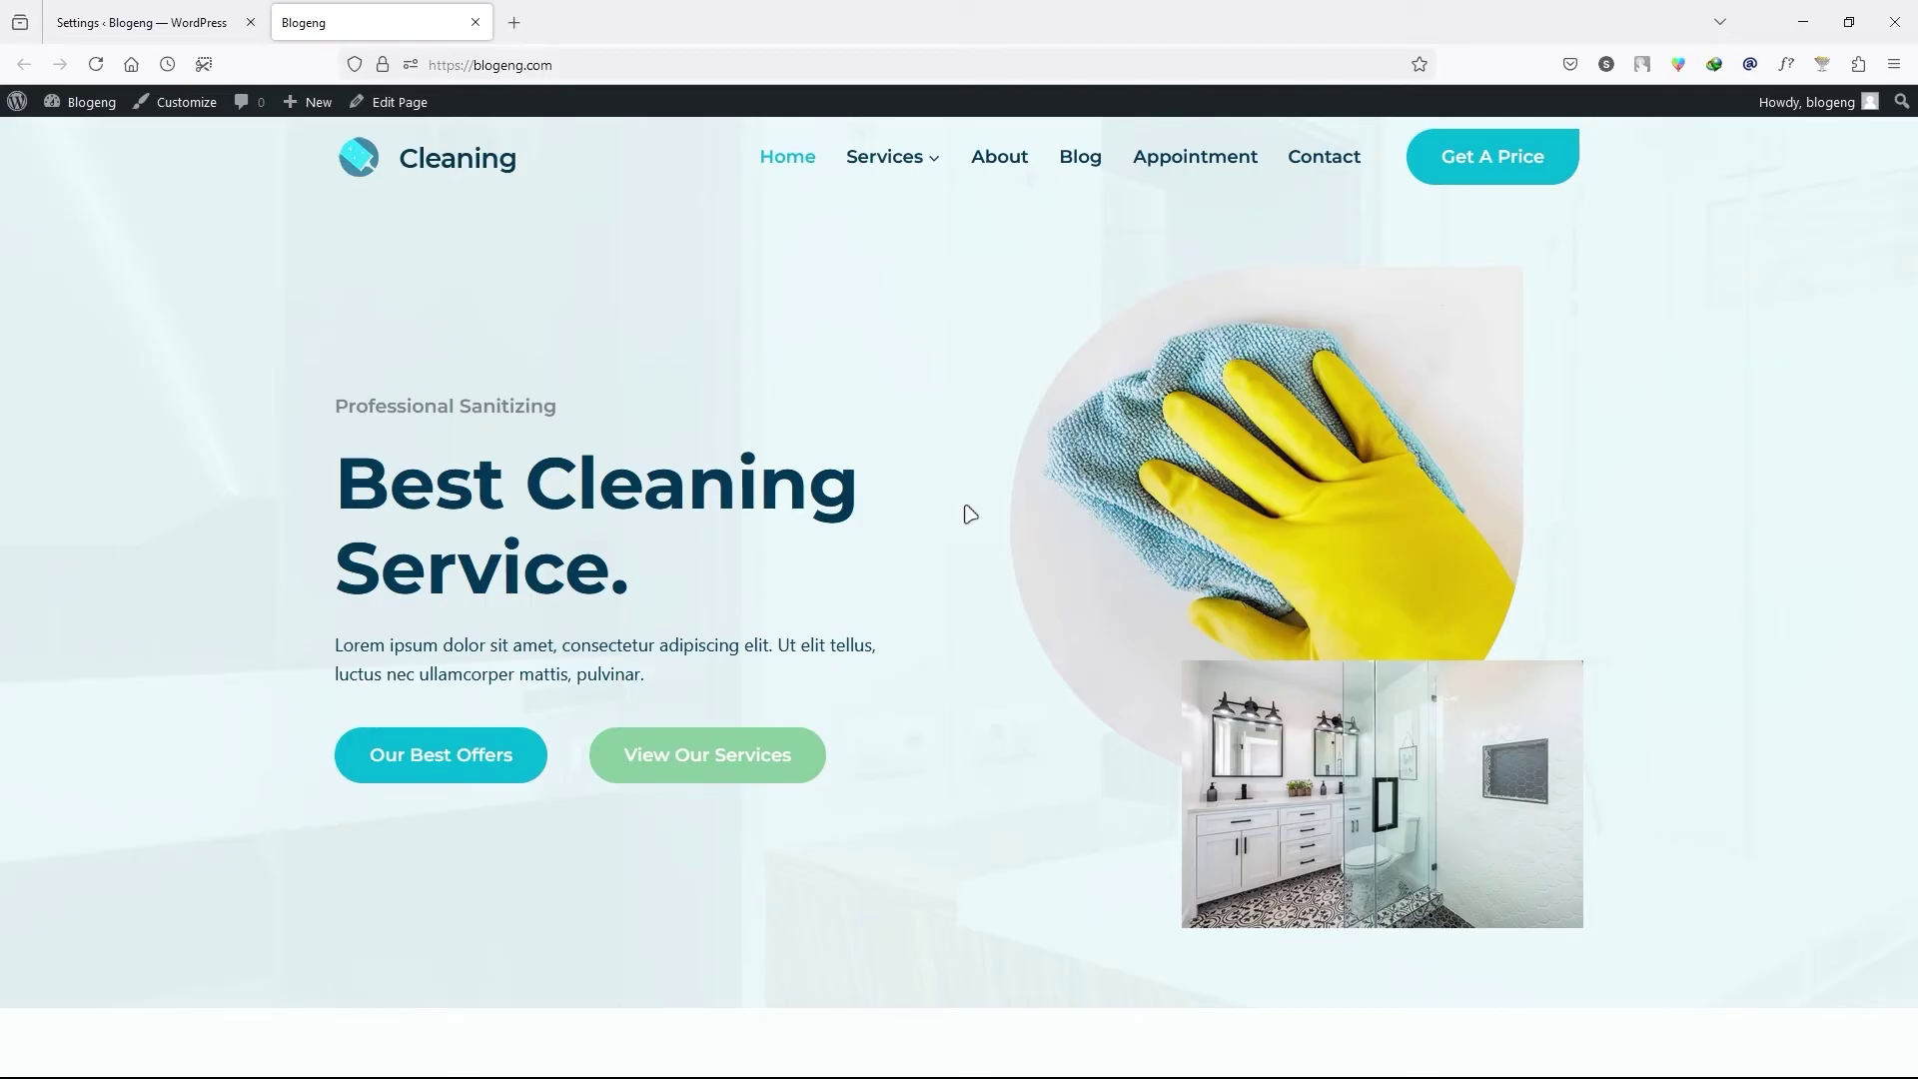
pyautogui.scroll(-10, 1224, 497)
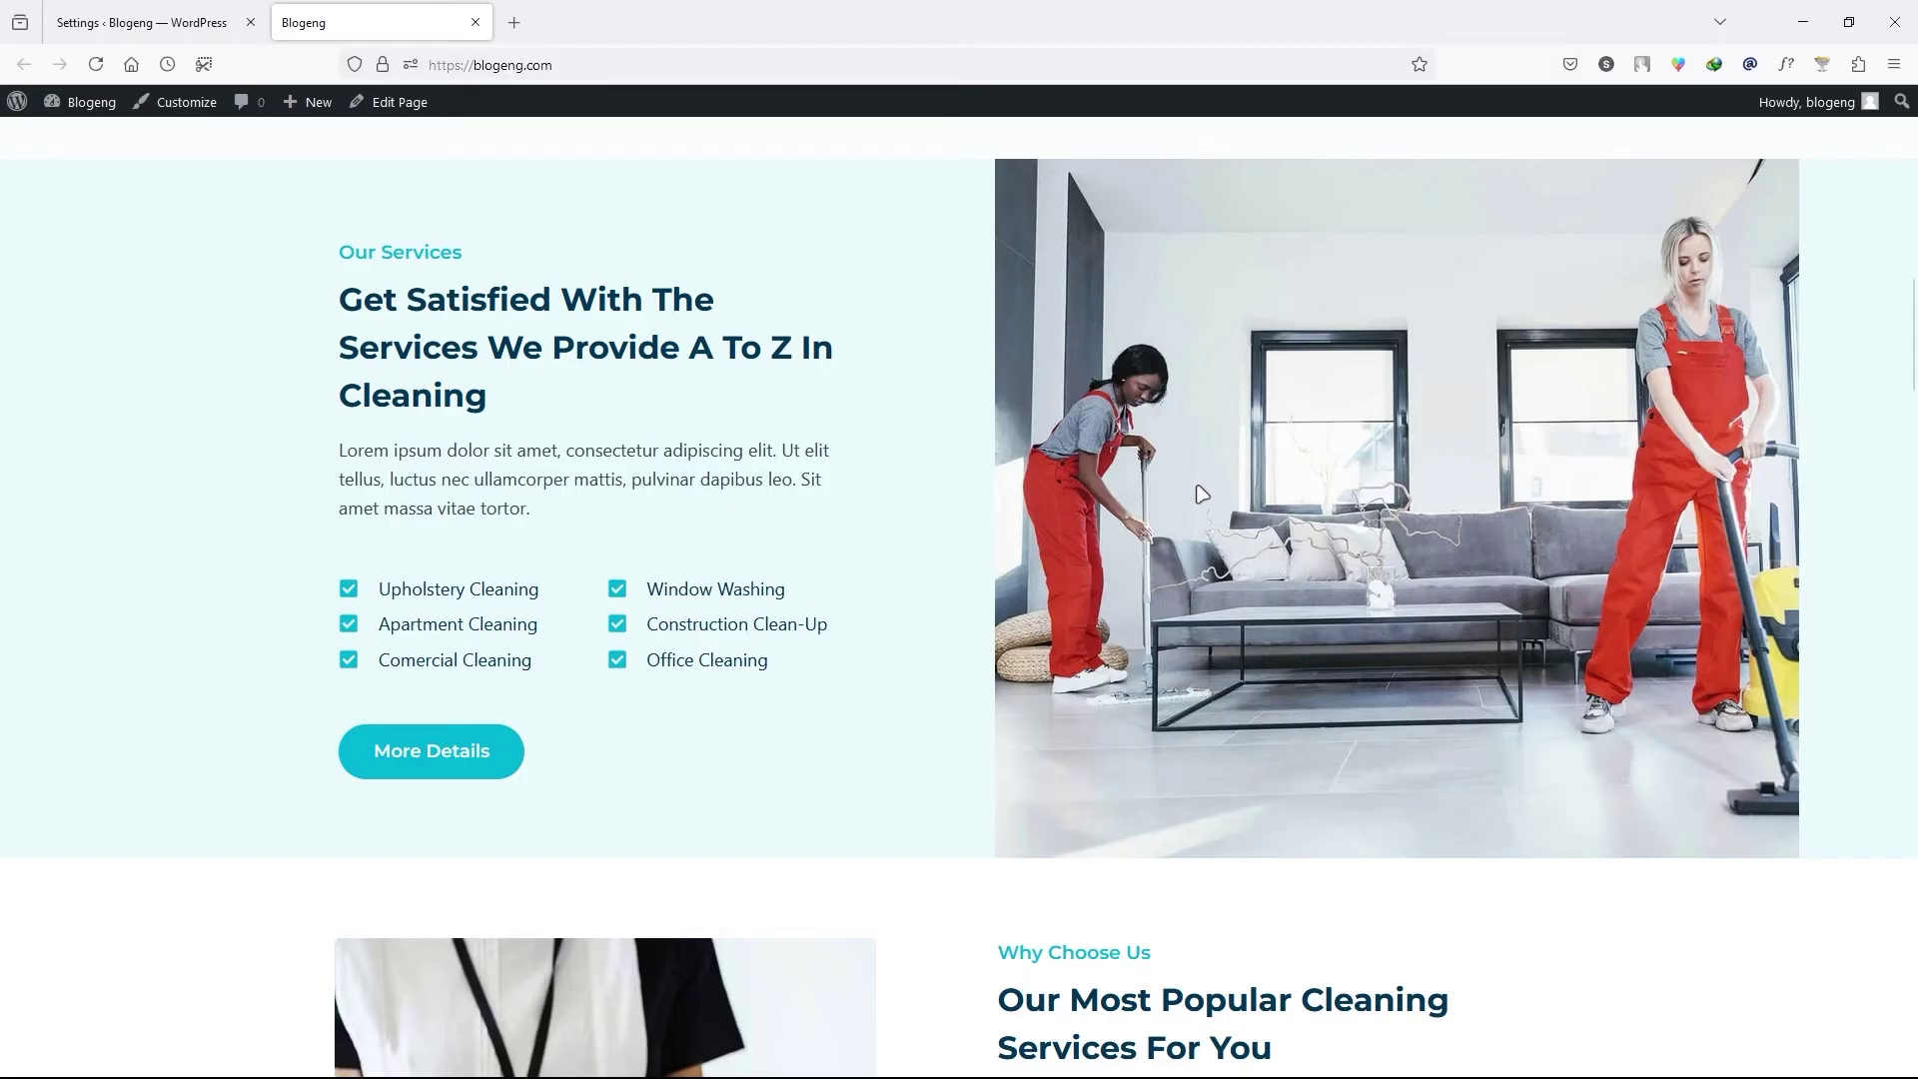
# Load the compressx.io homepage in a new tab by pasting its address
pyautogui.click(514, 22)
pyautogui.write('https://compressx')
pyautogui.press('Return')
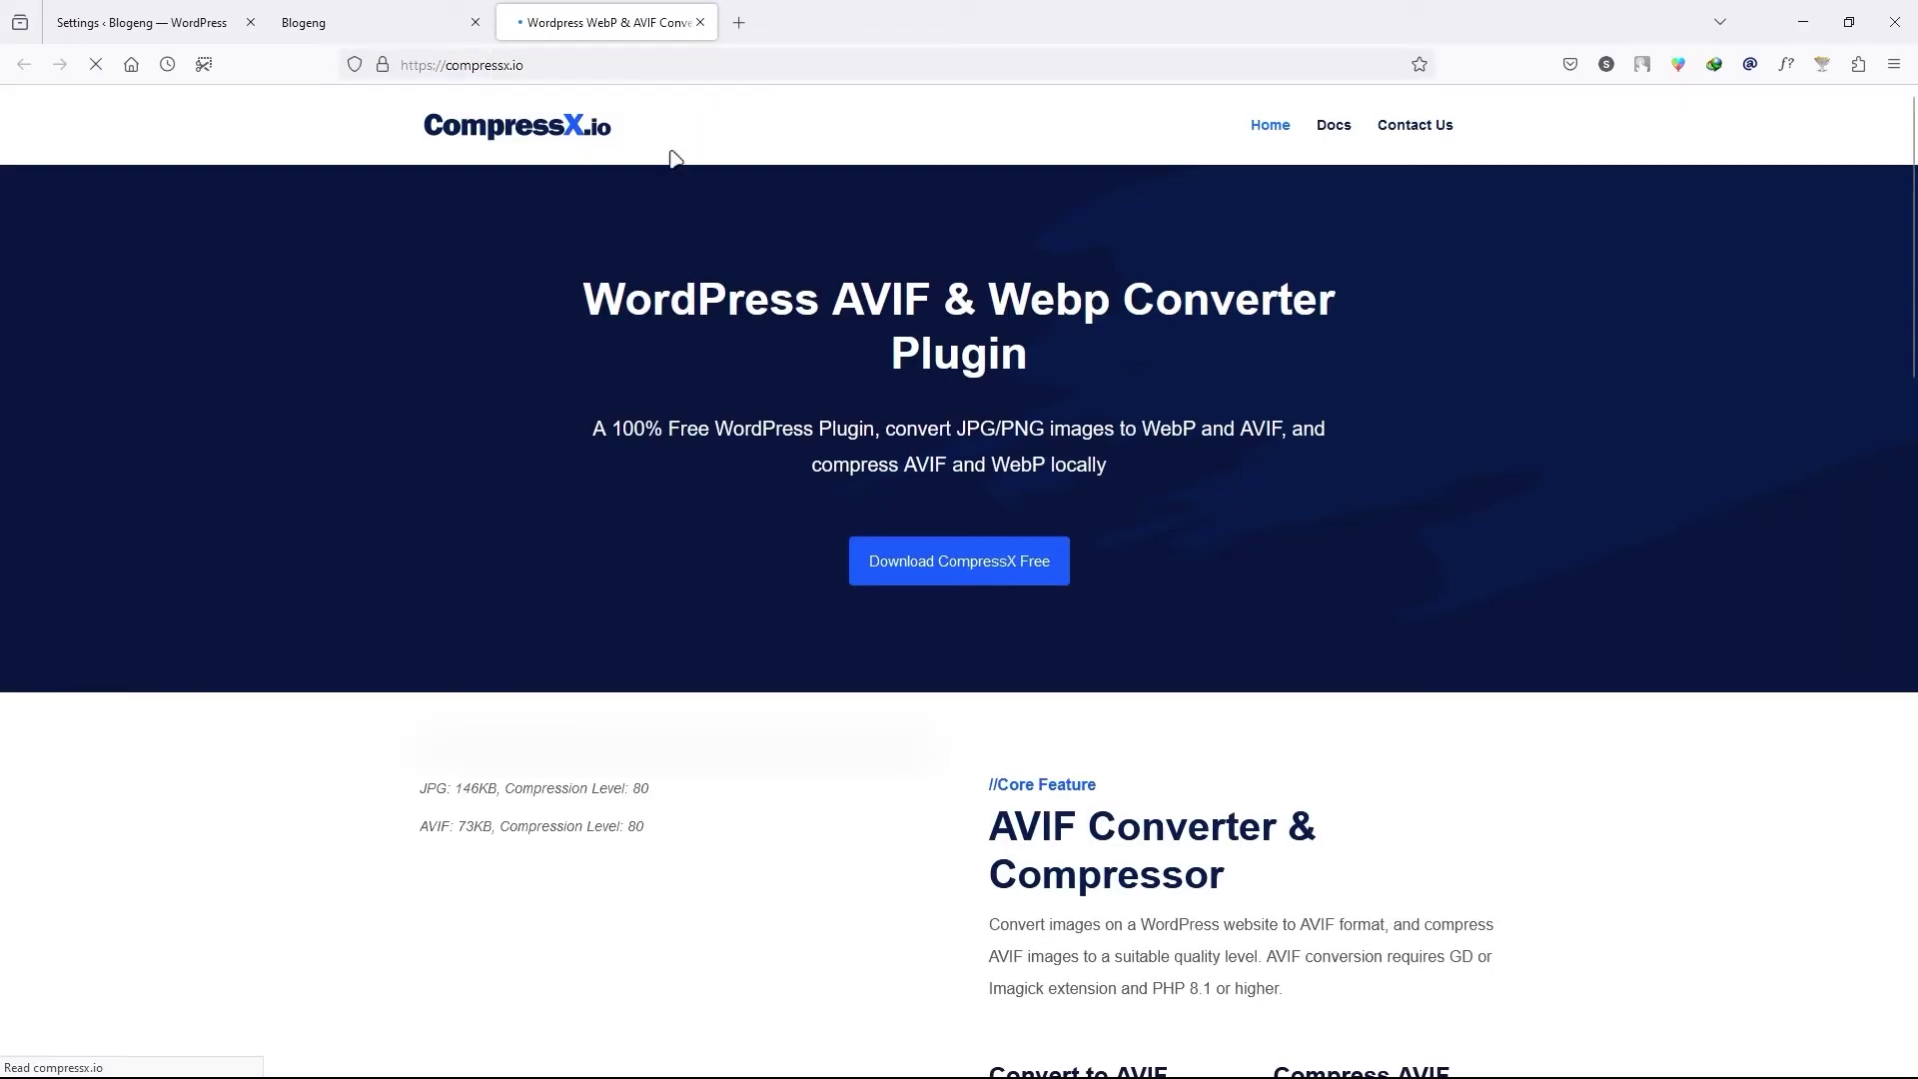
pyautogui.scroll(-10, 592, 495)
pyautogui.scroll(-10, 602, 513)
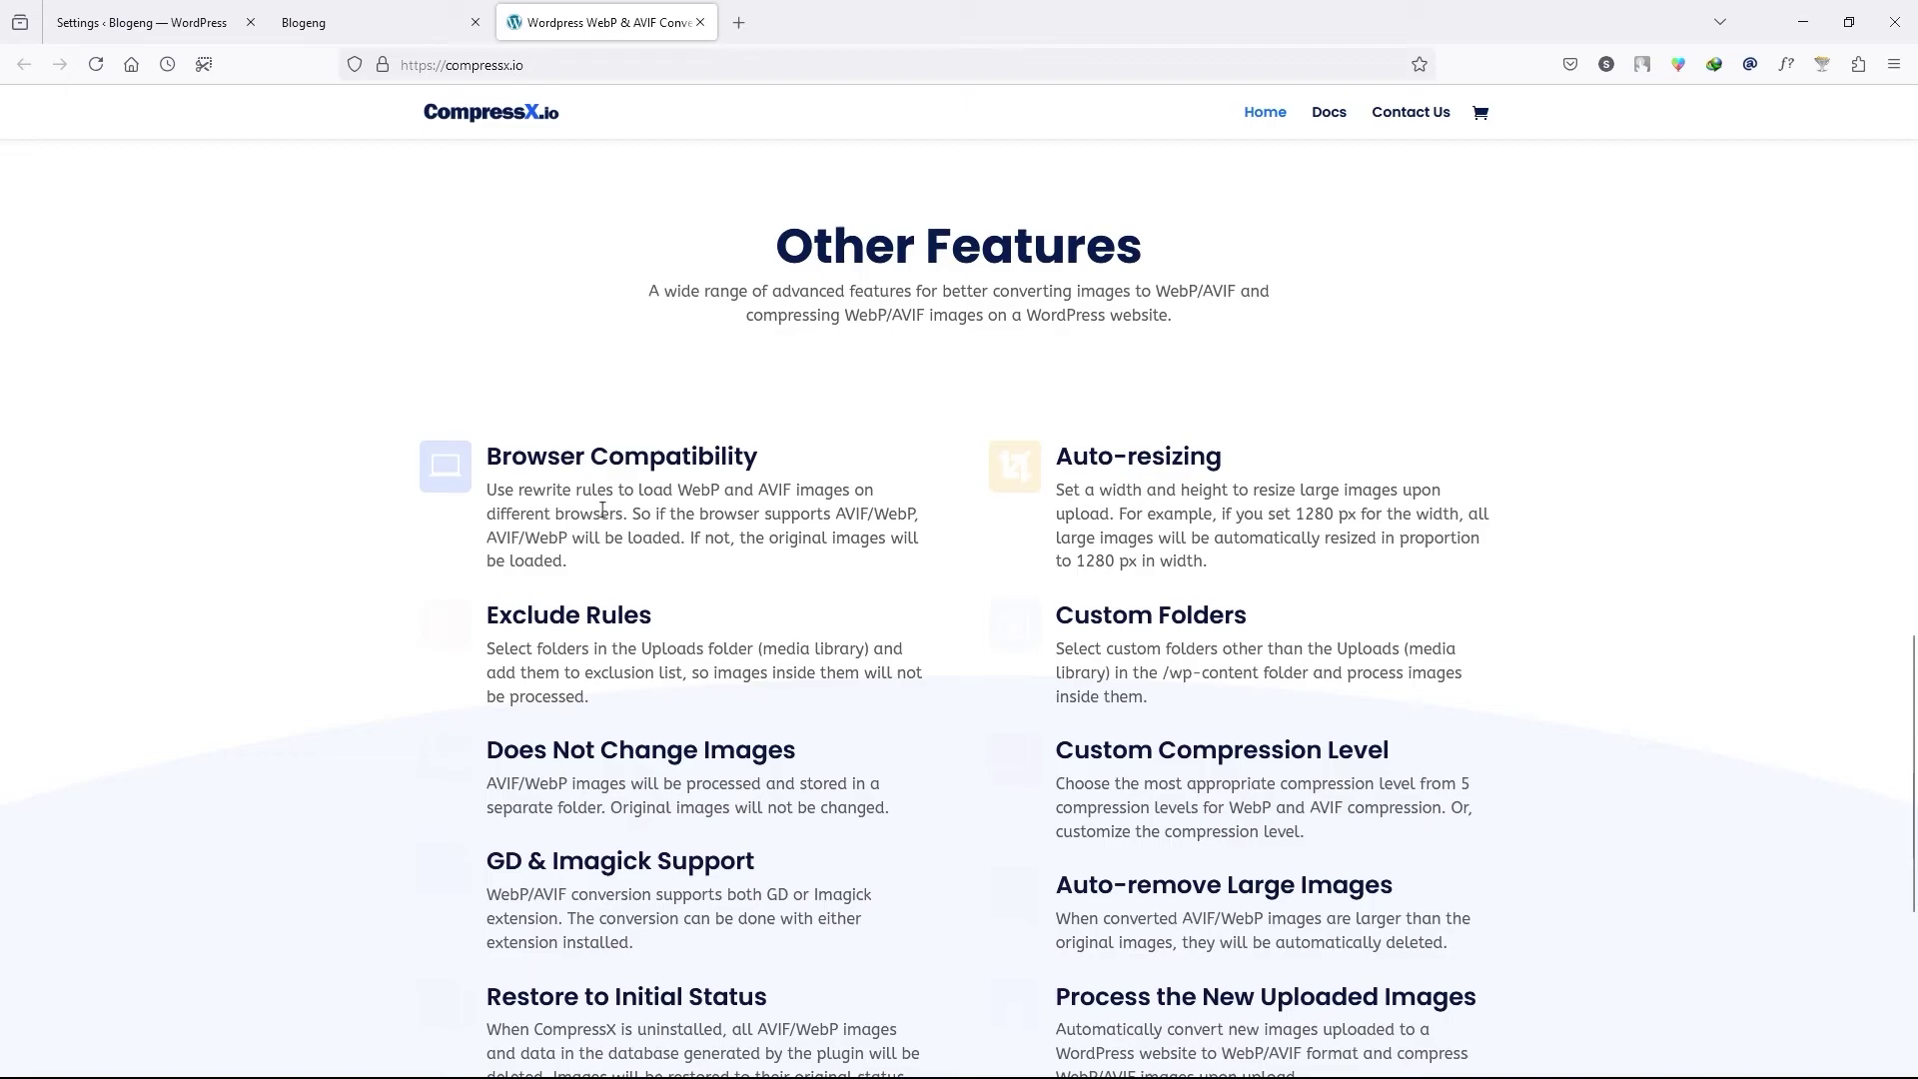
pyautogui.scroll(4, 504, 316)
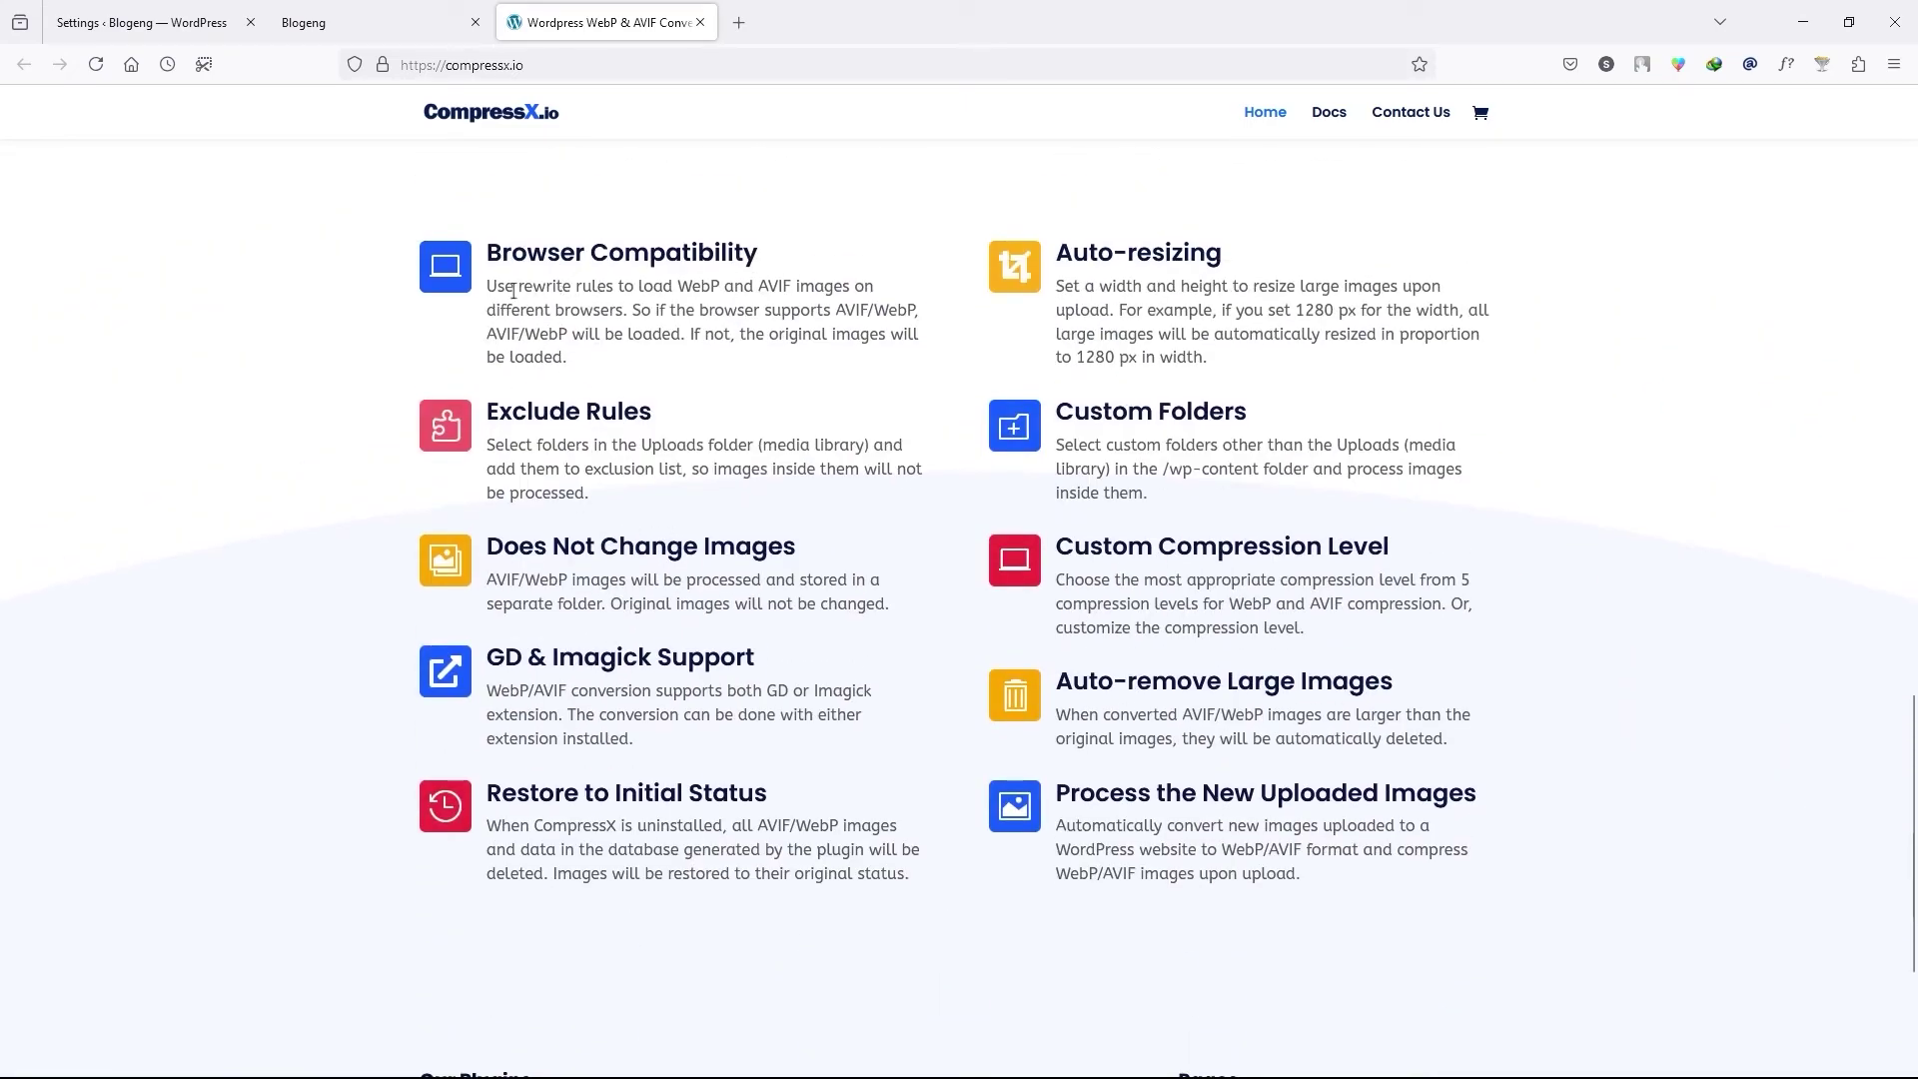
# Read the rewrite-rule and AVIF/WebP browser compatibility feature descriptions
pyautogui.moveTo(512, 290); pyautogui.dragTo(597, 290)
pyautogui.click(599, 290)
pyautogui.moveTo(835, 310); pyautogui.dragTo(562, 336)
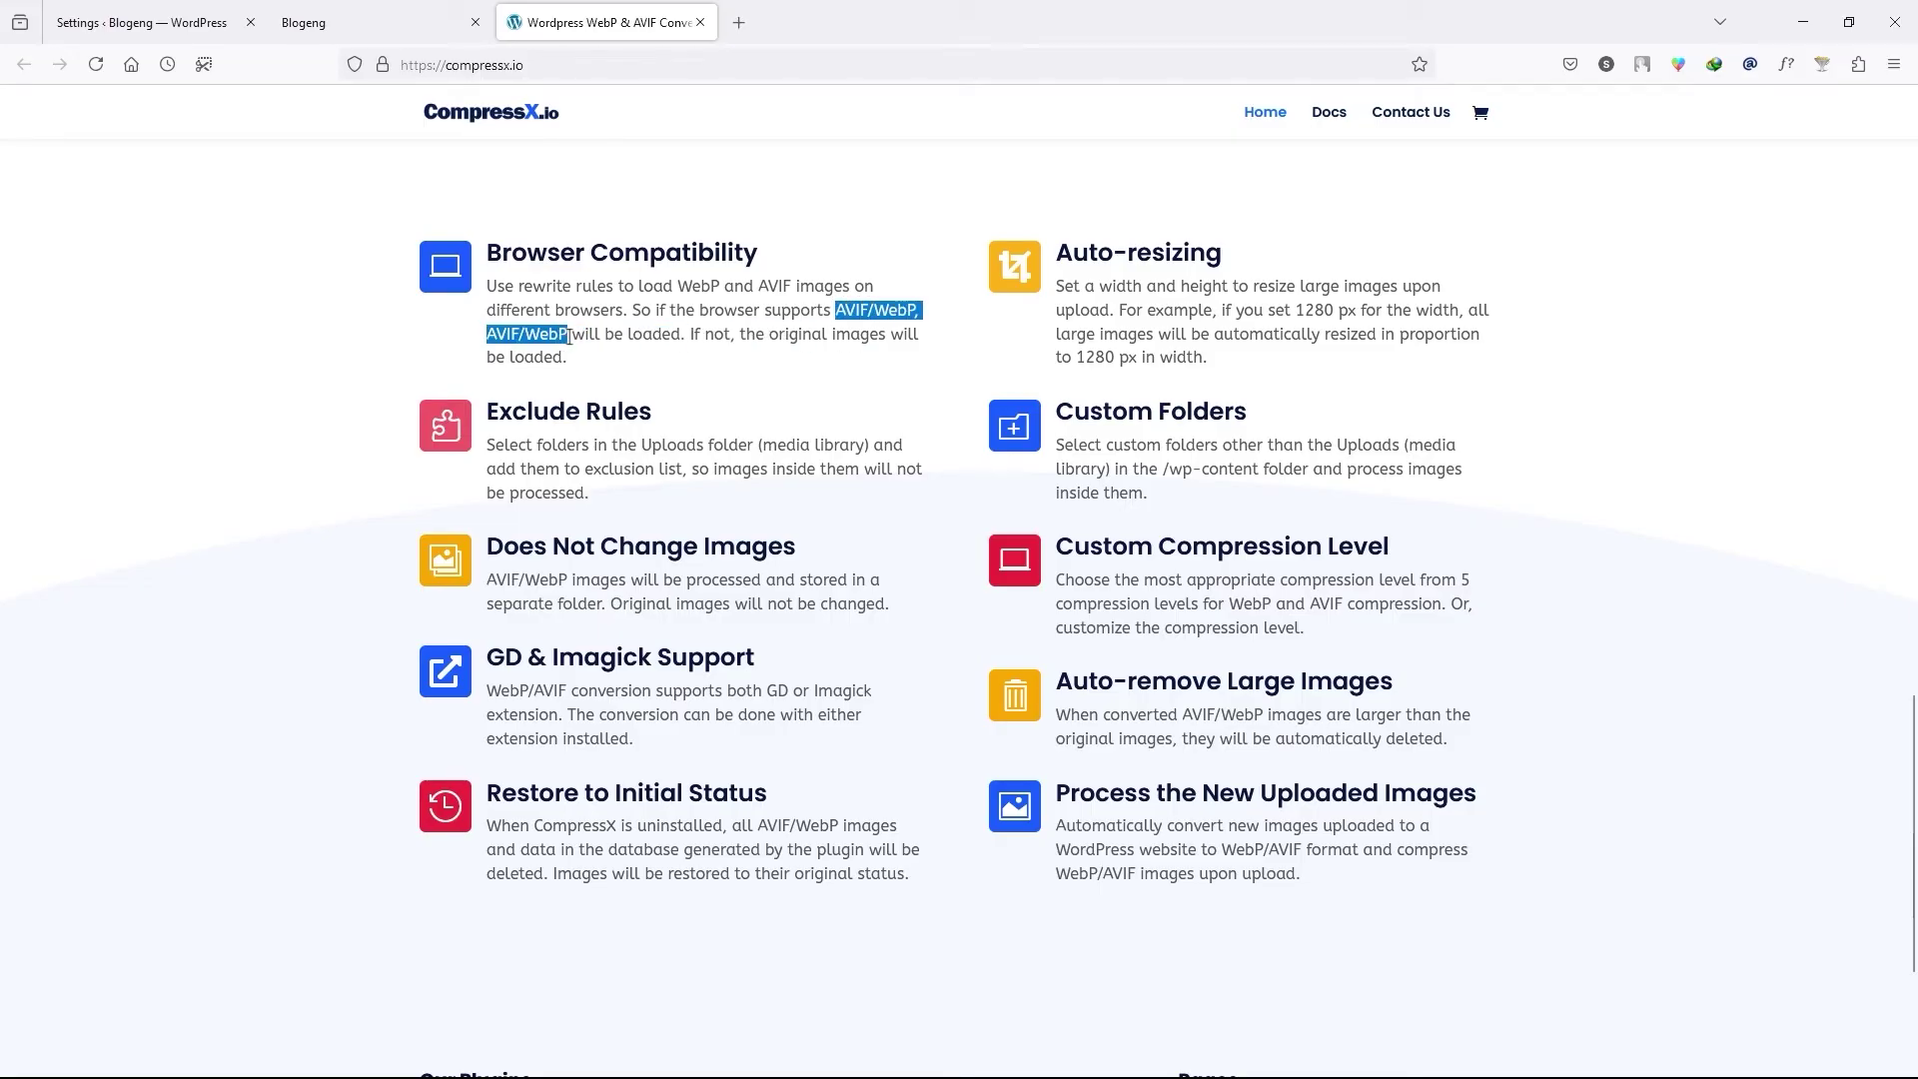
pyautogui.click(611, 336)
pyautogui.moveTo(763, 309); pyautogui.dragTo(841, 310)
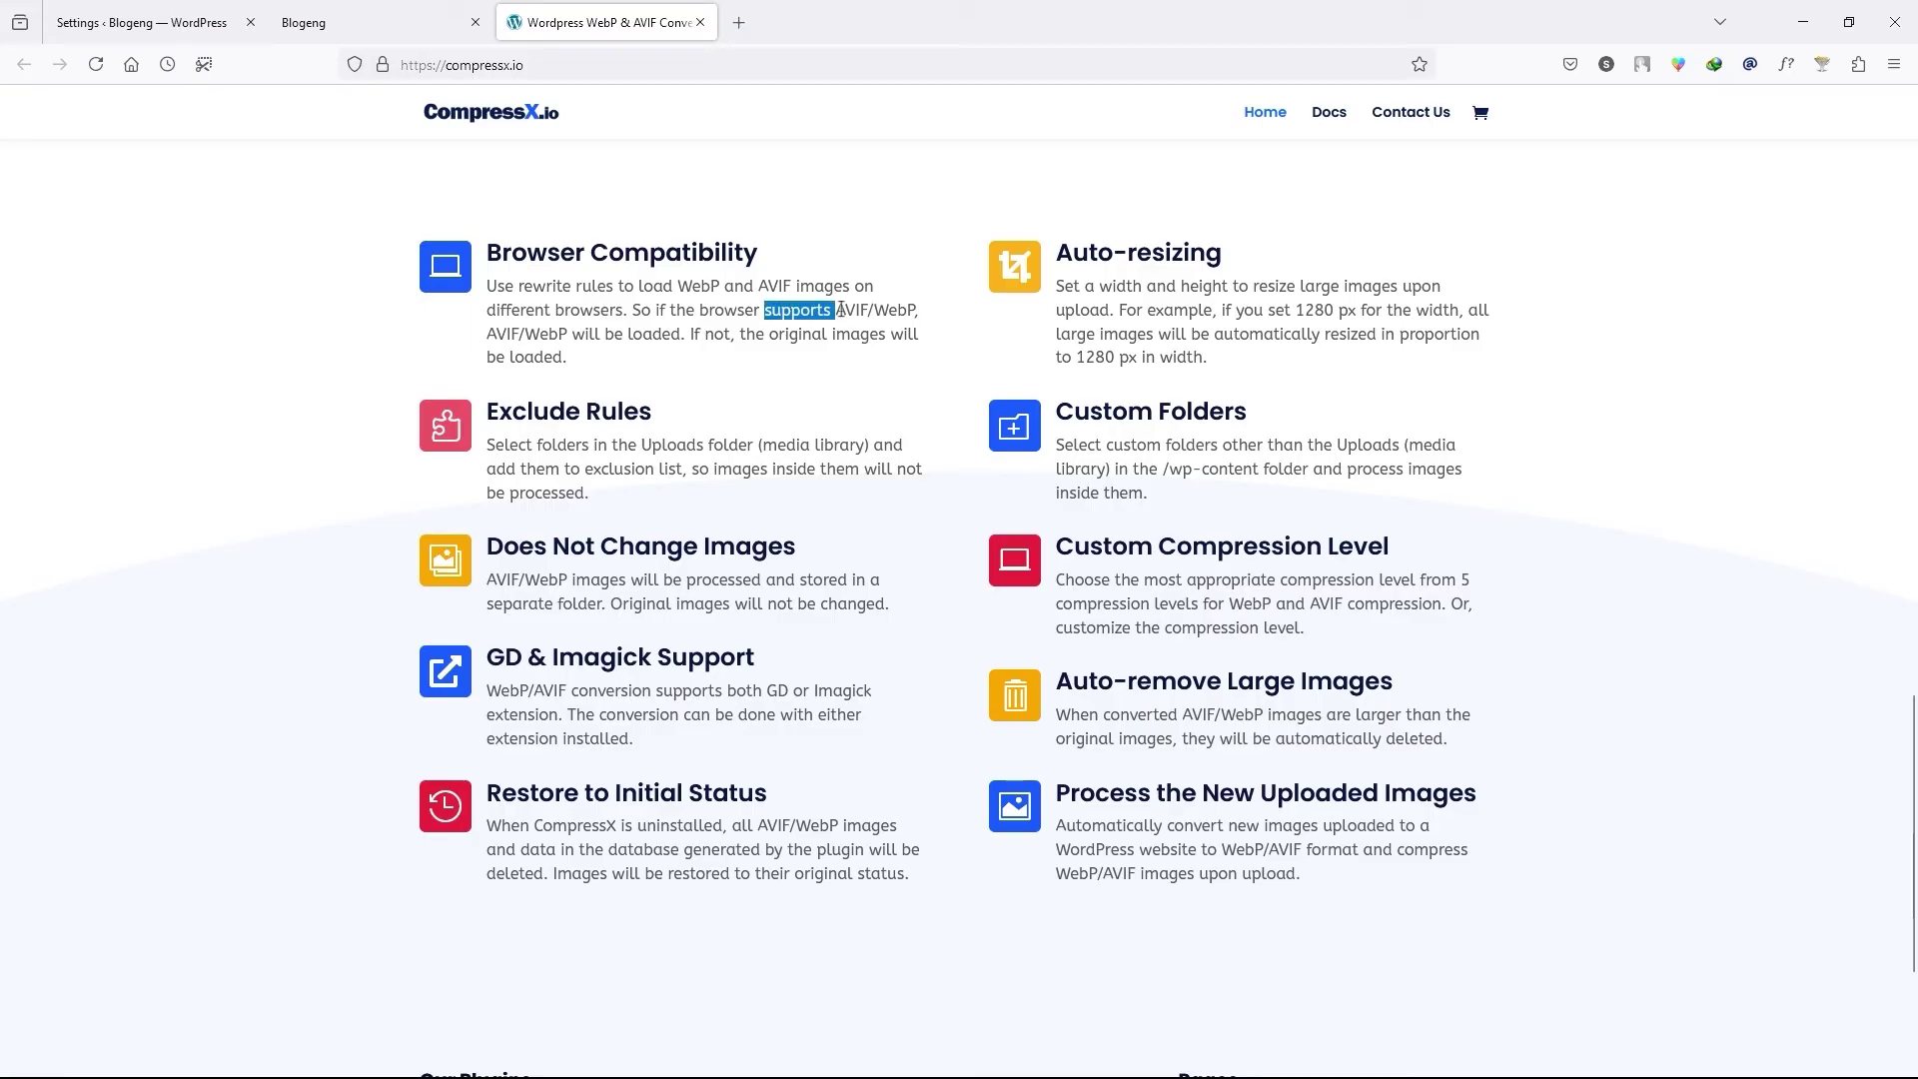
pyautogui.scroll(8, 1056, 476)
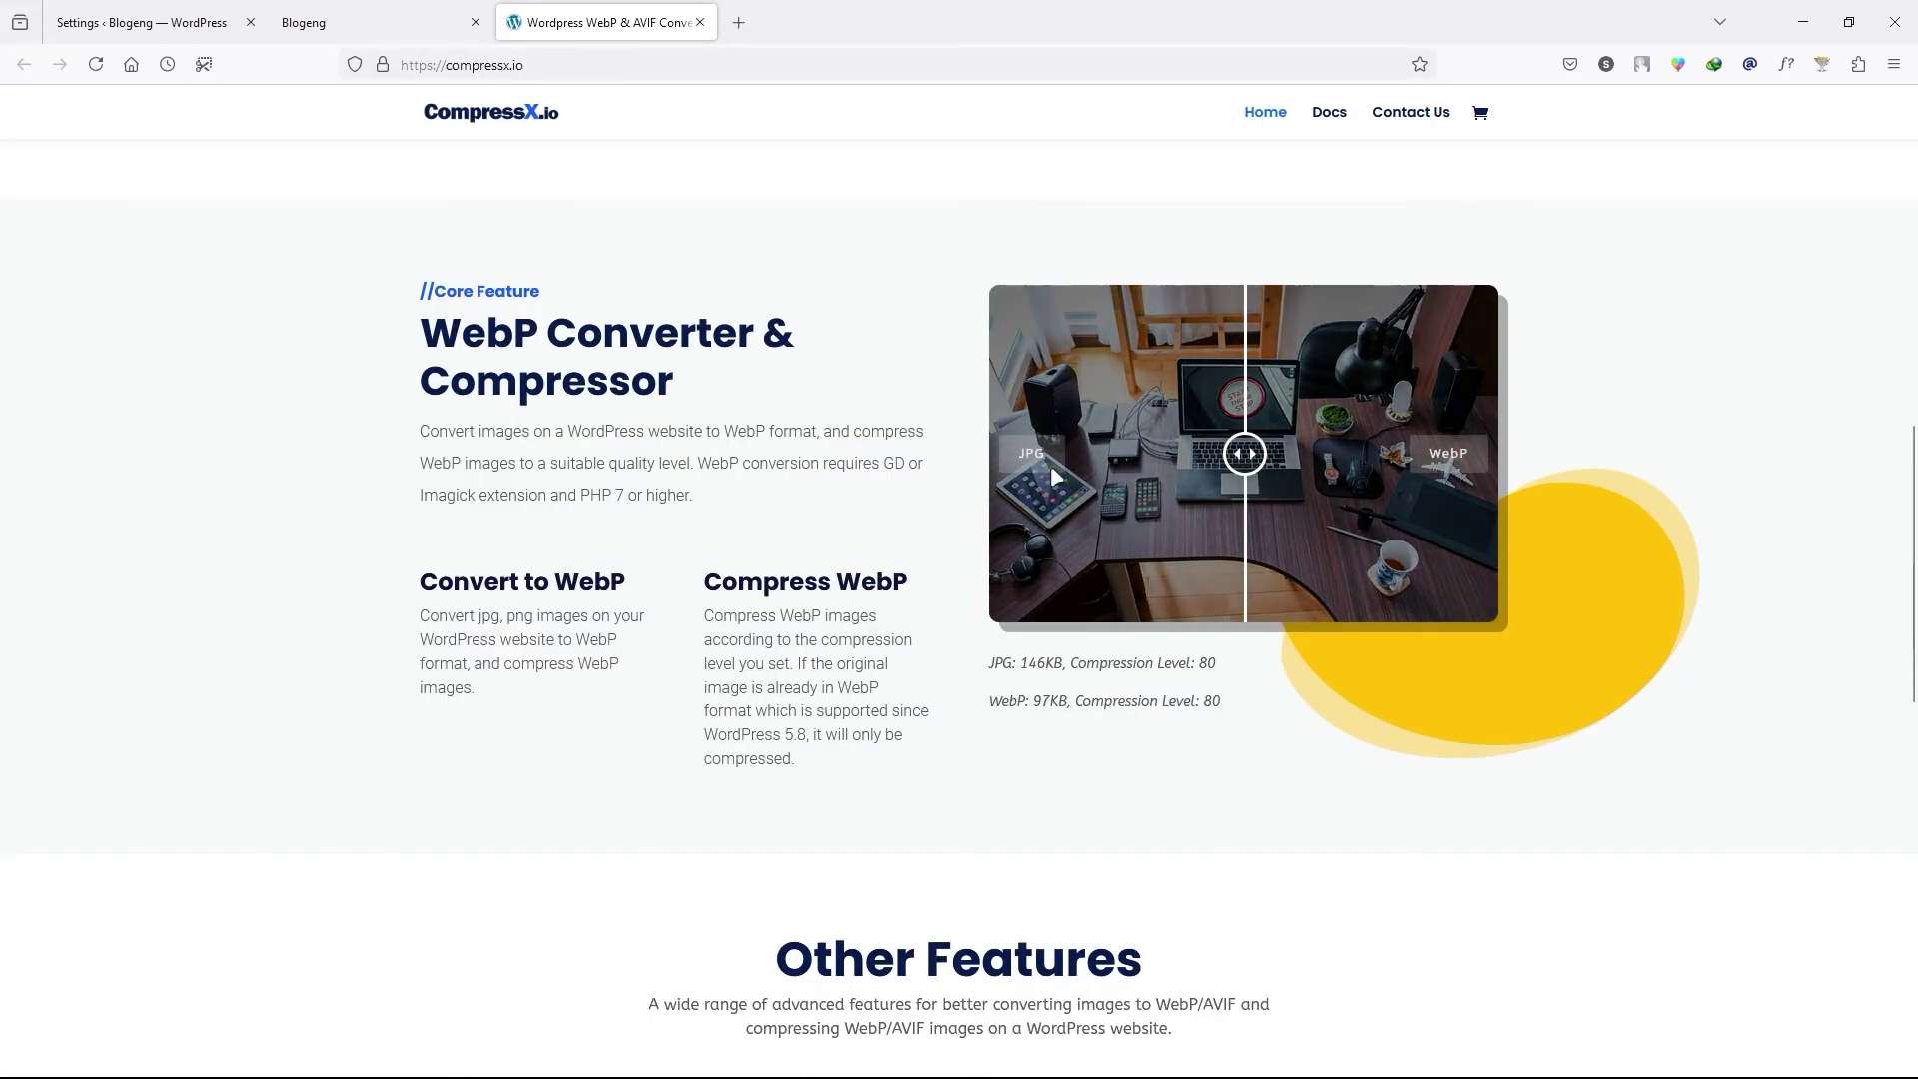
# Slide the JPG/WebP comparison and compare file sizes: 146KB JPG versus 97KB WebP
pyautogui.moveTo(1437, 490); pyautogui.dragTo(1250, 466)
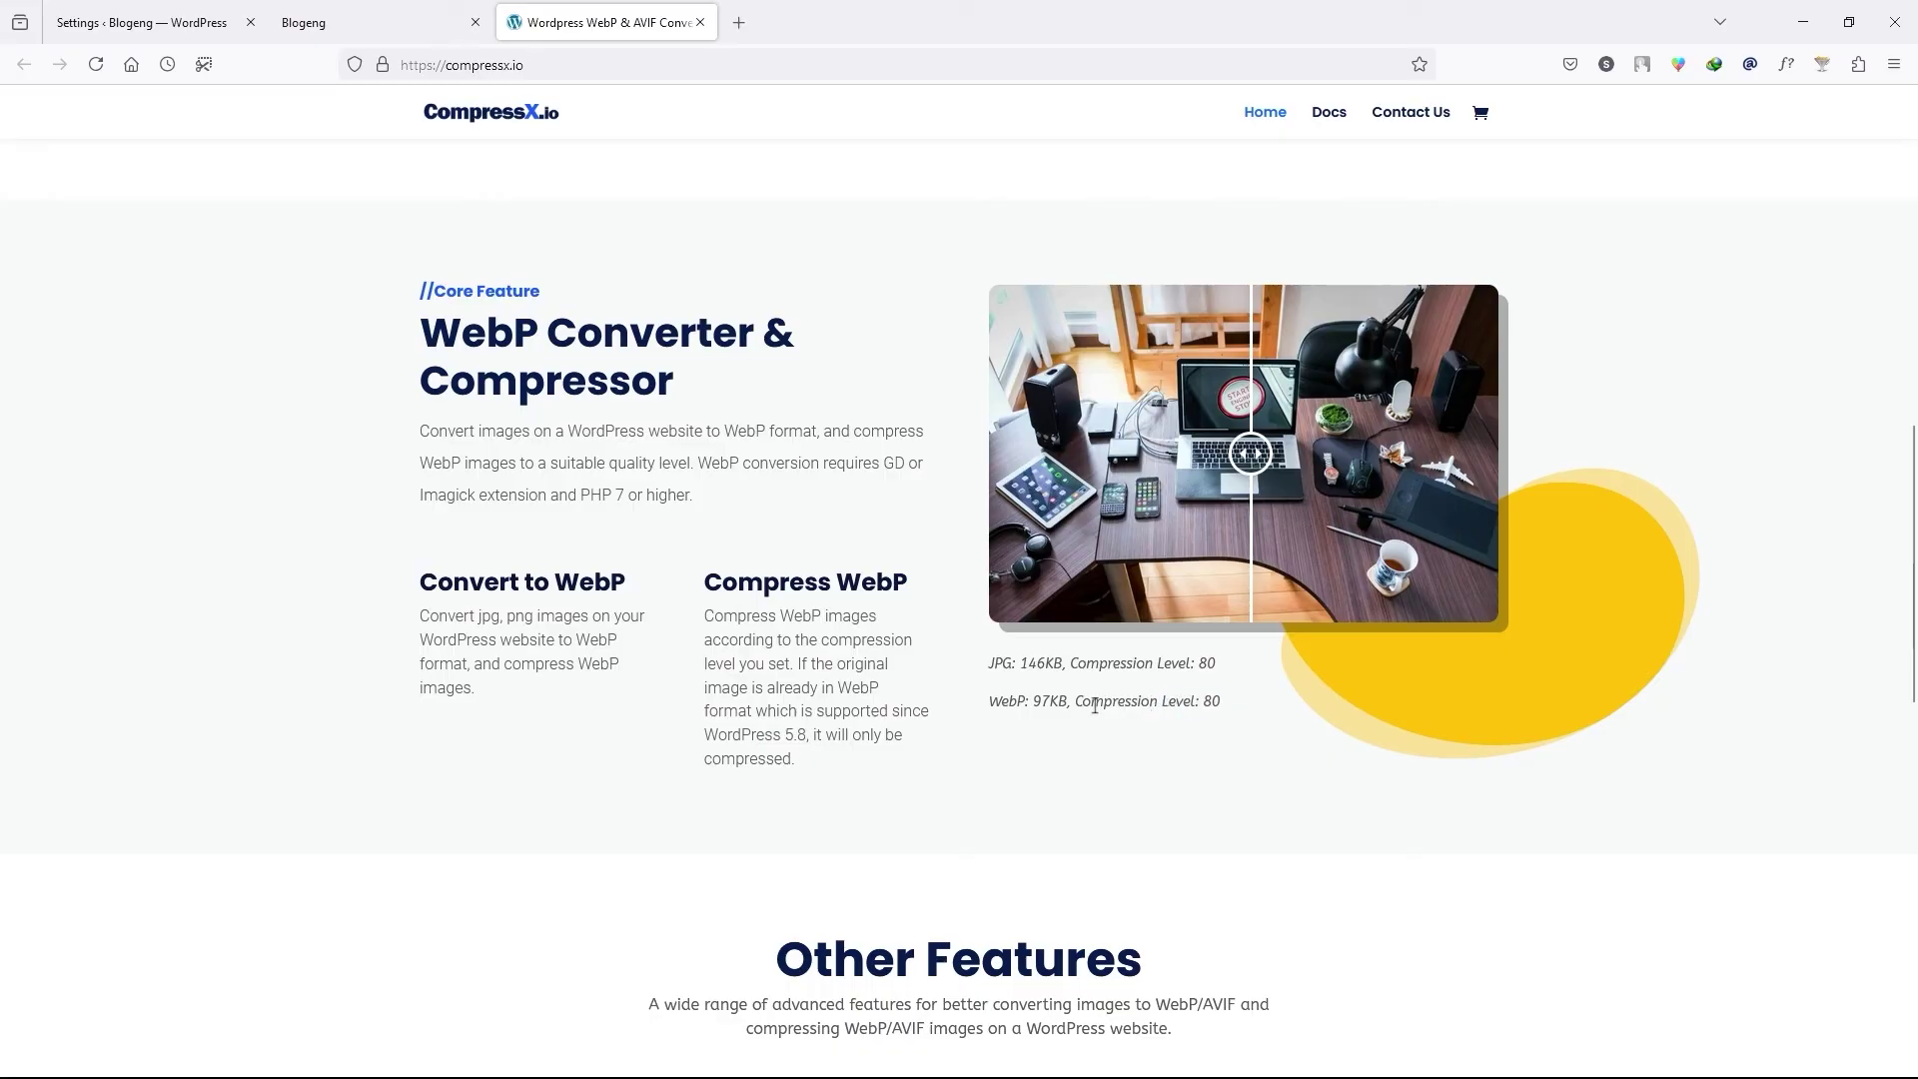
pyautogui.moveTo(1095, 705); pyautogui.dragTo(1230, 706)
pyautogui.click(1227, 709)
pyautogui.moveTo(1025, 664); pyautogui.dragTo(1051, 660)
pyautogui.doubleClick(1039, 703)
pyautogui.click(1049, 719)
pyautogui.scroll(10, 818, 552)
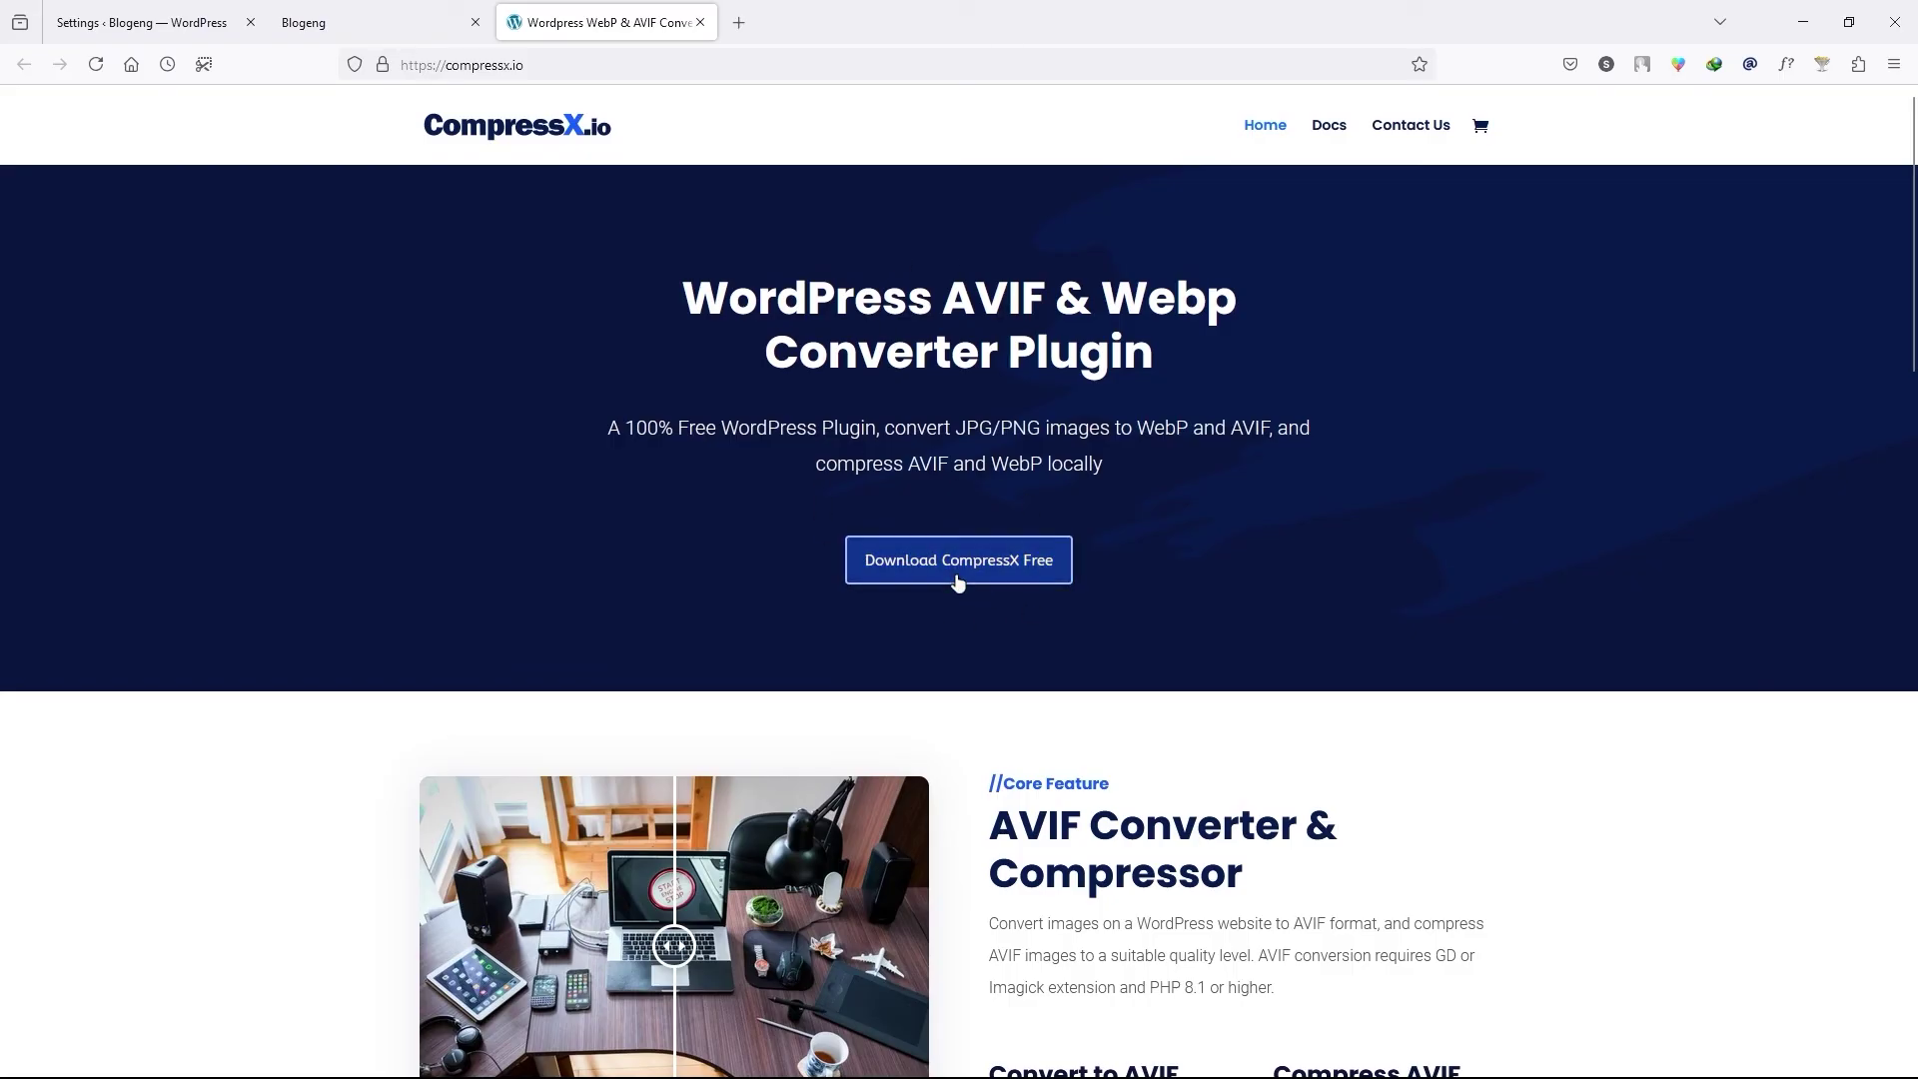
# Close the compressx.io tab to return to the Blogeng cleaning-services homepage
pyautogui.click(699, 22)
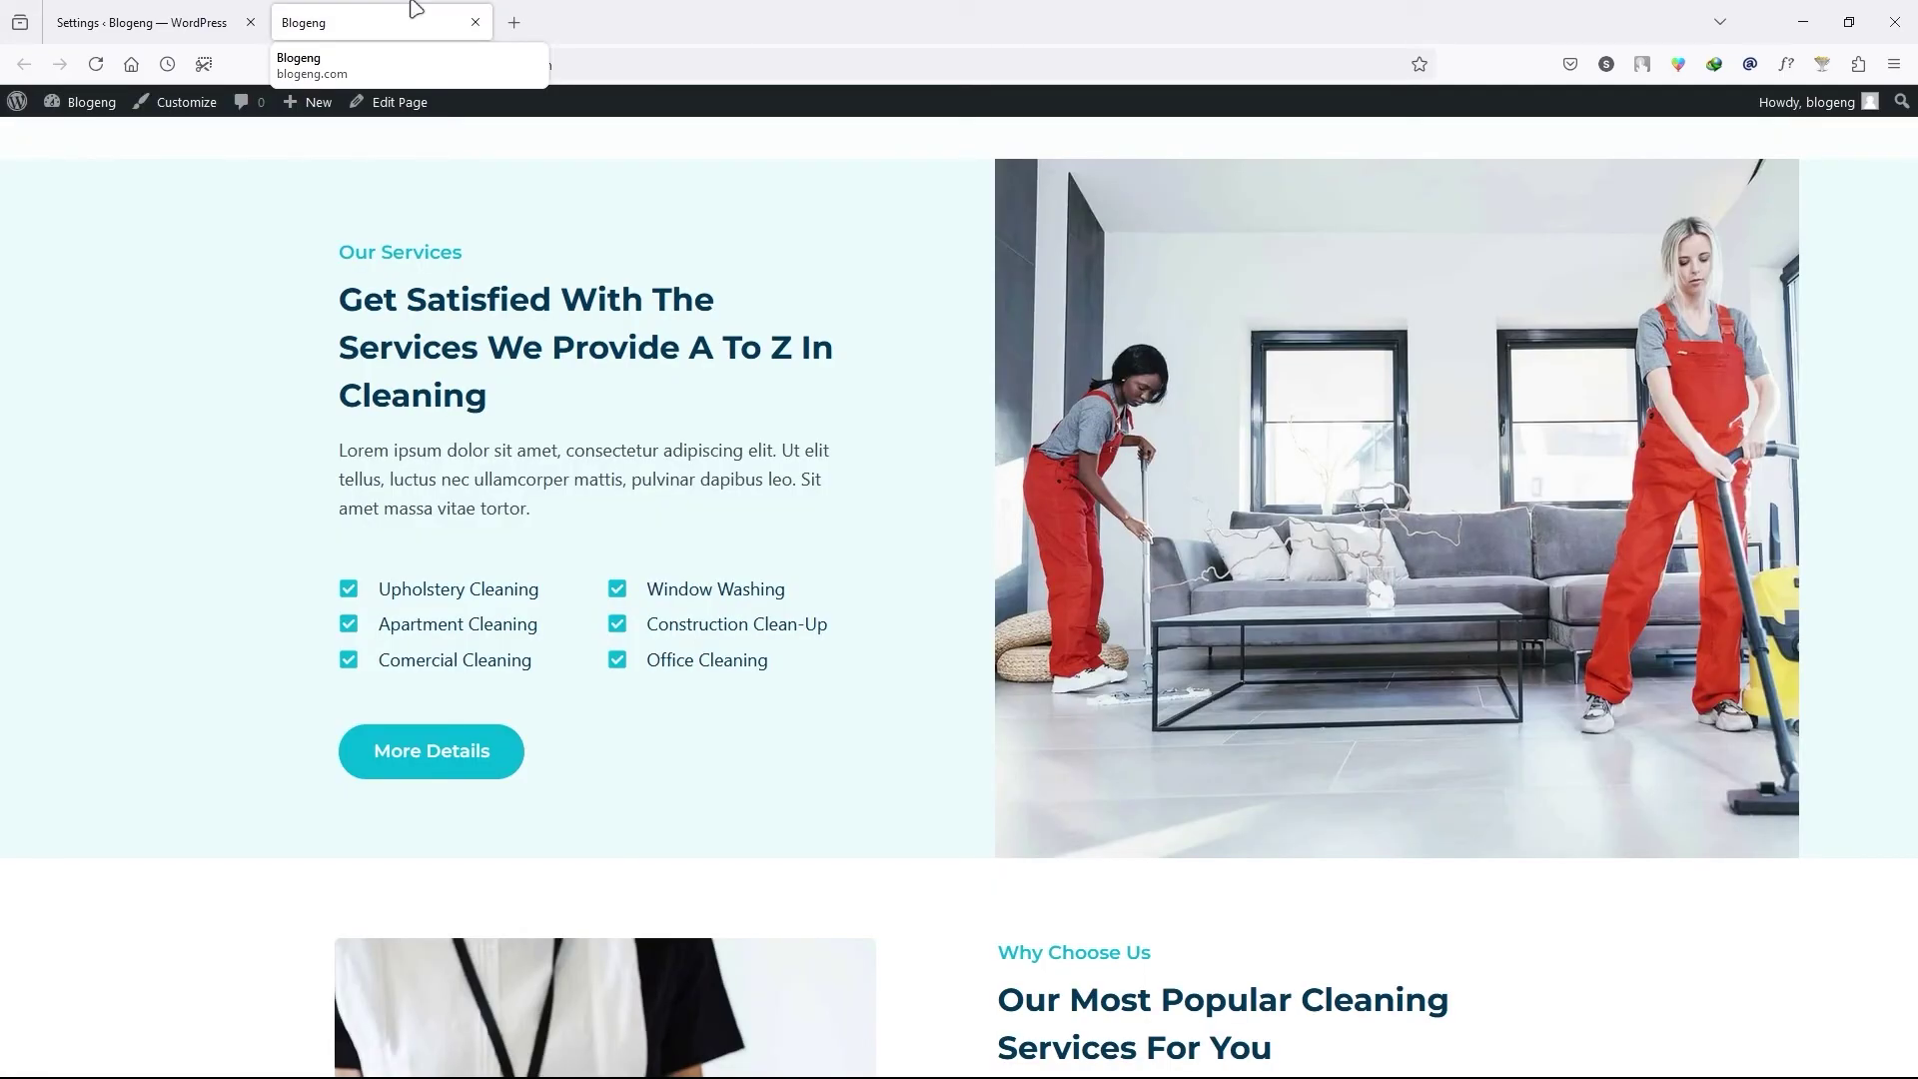